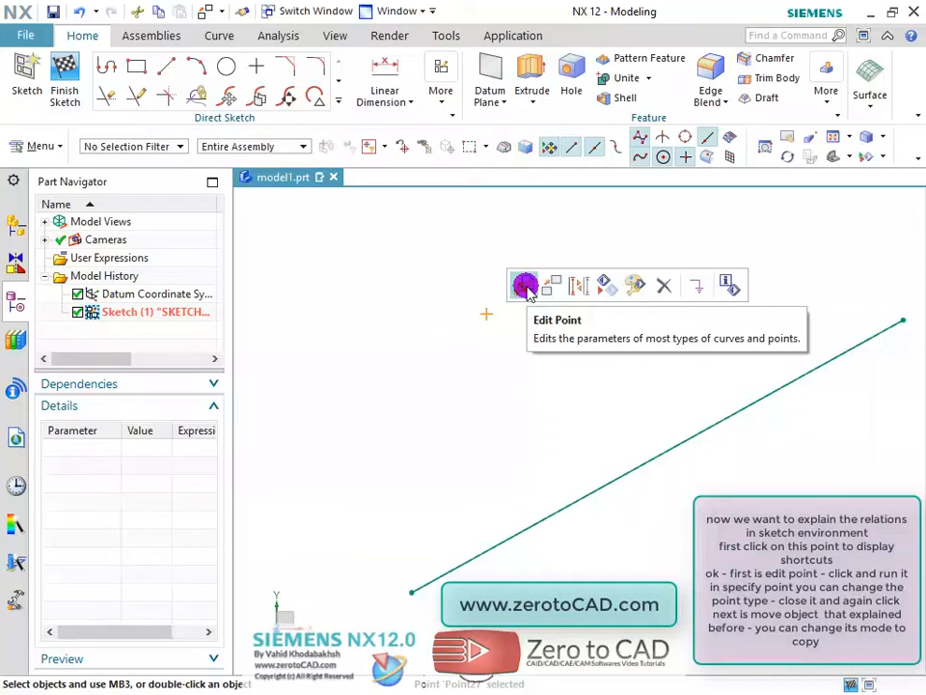
# - Open the sketch point for editing, review its point type options, and close the editor without changing the point
pyautogui.click(525, 285)
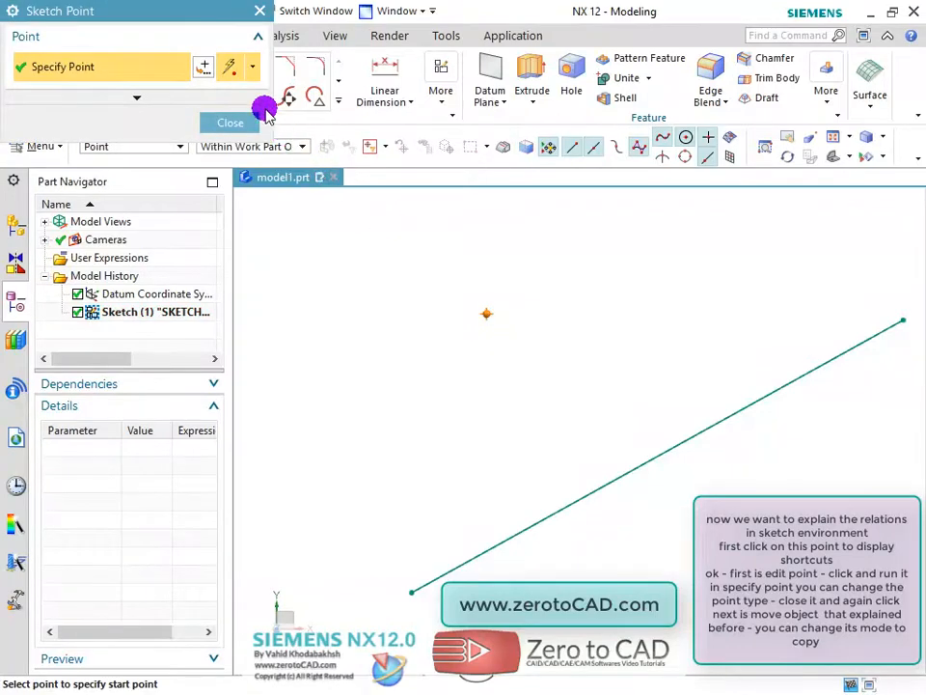
pyautogui.click(252, 66)
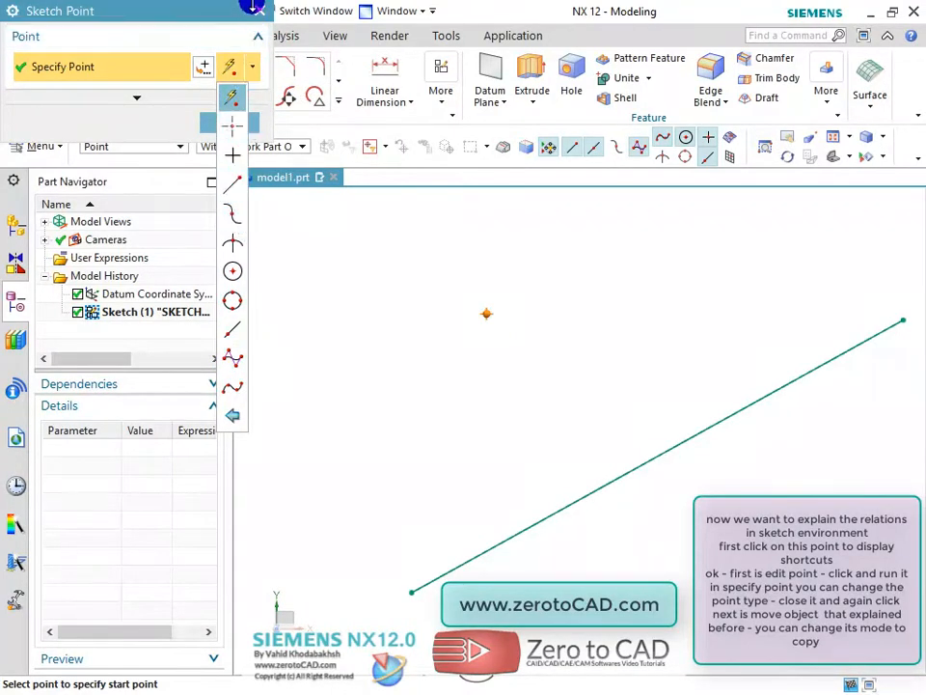
pyautogui.click(242, 95)
pyautogui.click(230, 122)
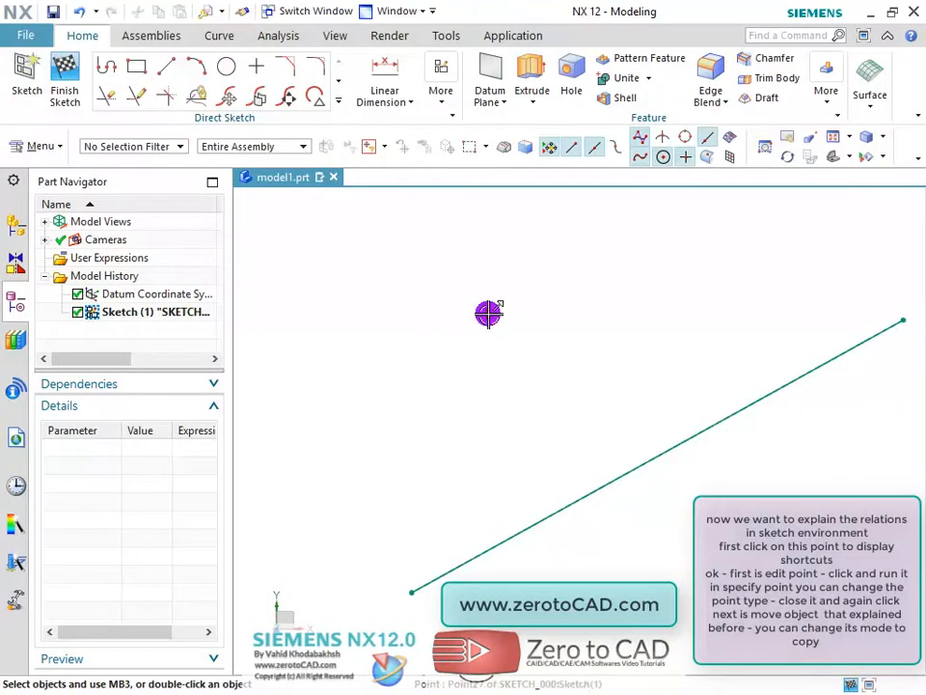
# - Copy the sketch point a short distance along XC using Move Object with Dynamic motion, Copy Original and 1 non-associative copy
pyautogui.click(487, 312)
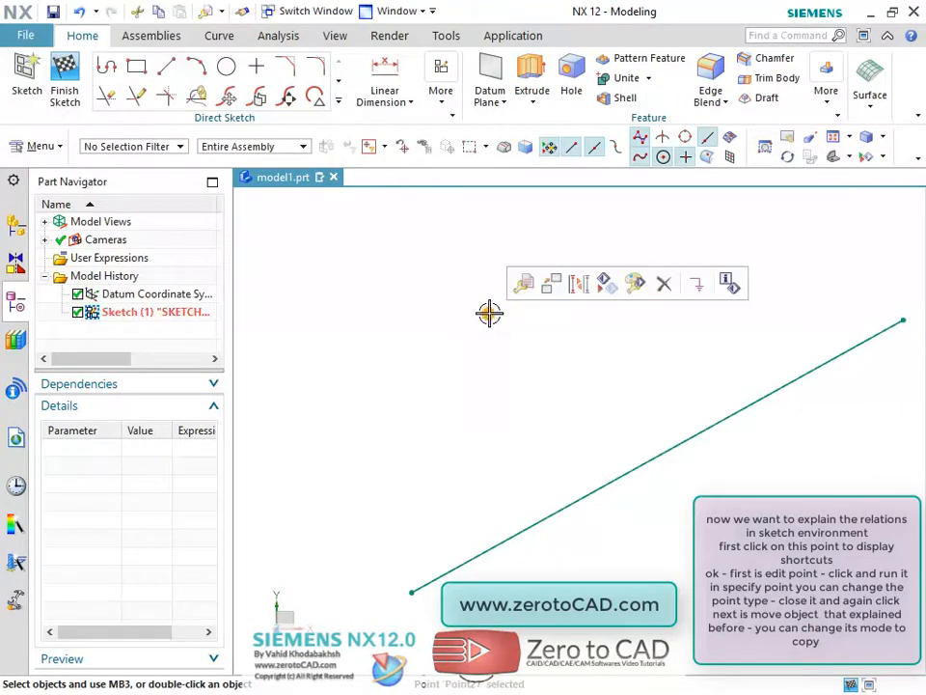
pyautogui.click(551, 284)
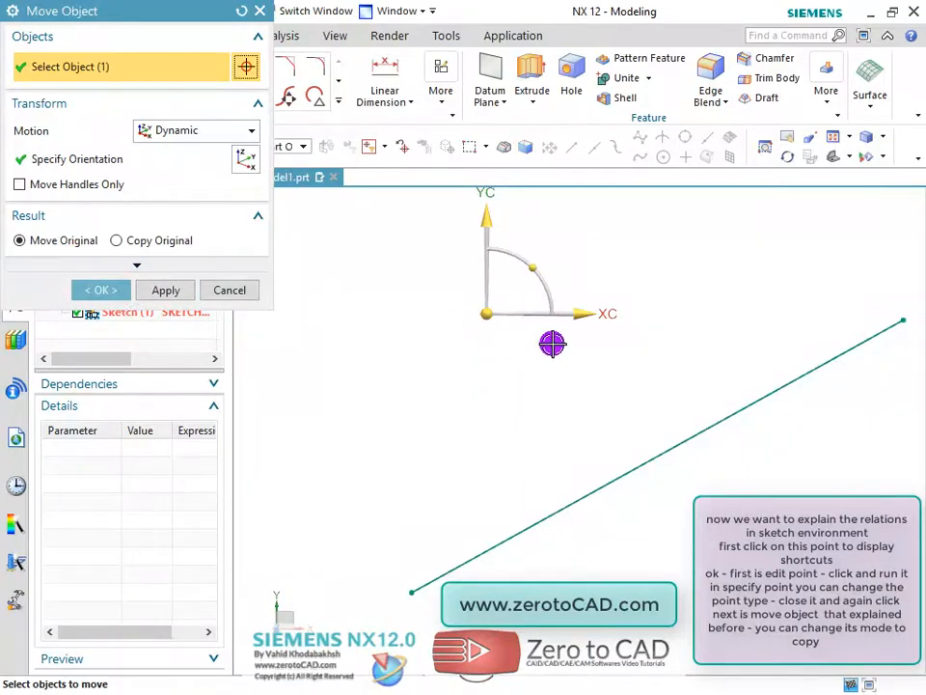
pyautogui.moveTo(583, 314); pyautogui.dragTo(627, 319)
pyautogui.click(120, 240)
pyautogui.click(123, 313)
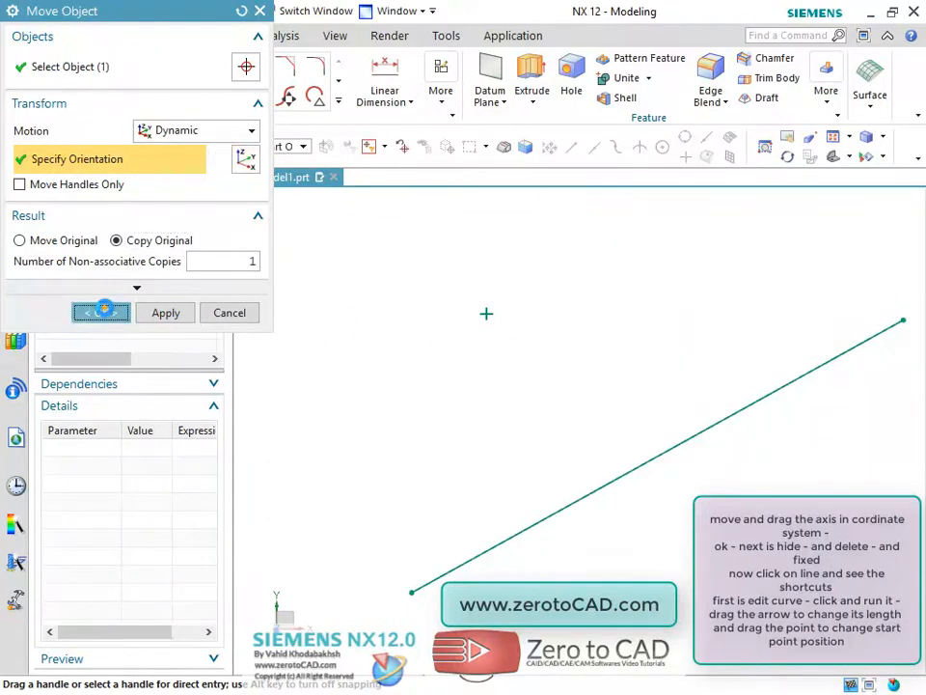
# - Examine the shortcut commands offered for the copied point, including Hide, Delete and Fixed
pyautogui.scroll(2, 440, 386)
pyautogui.scroll(-3, 538, 373)
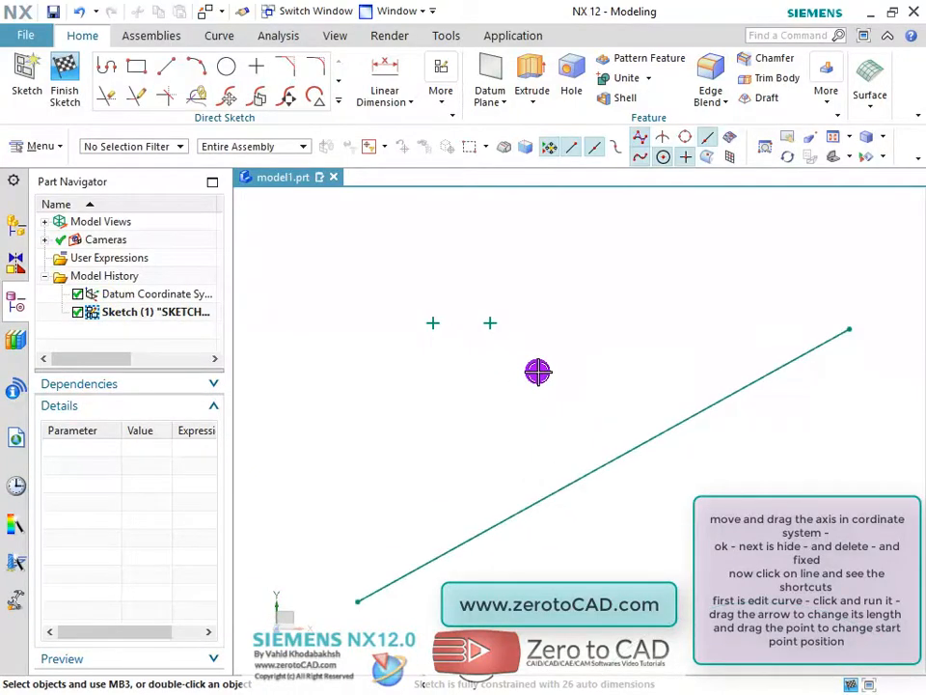
pyautogui.click(480, 311)
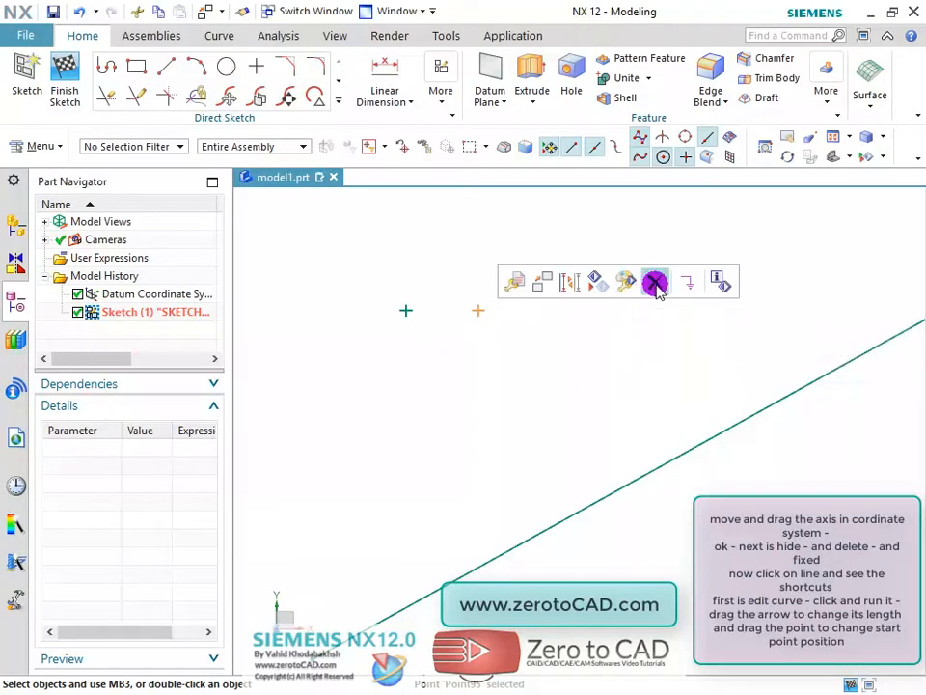
pyautogui.click(686, 284)
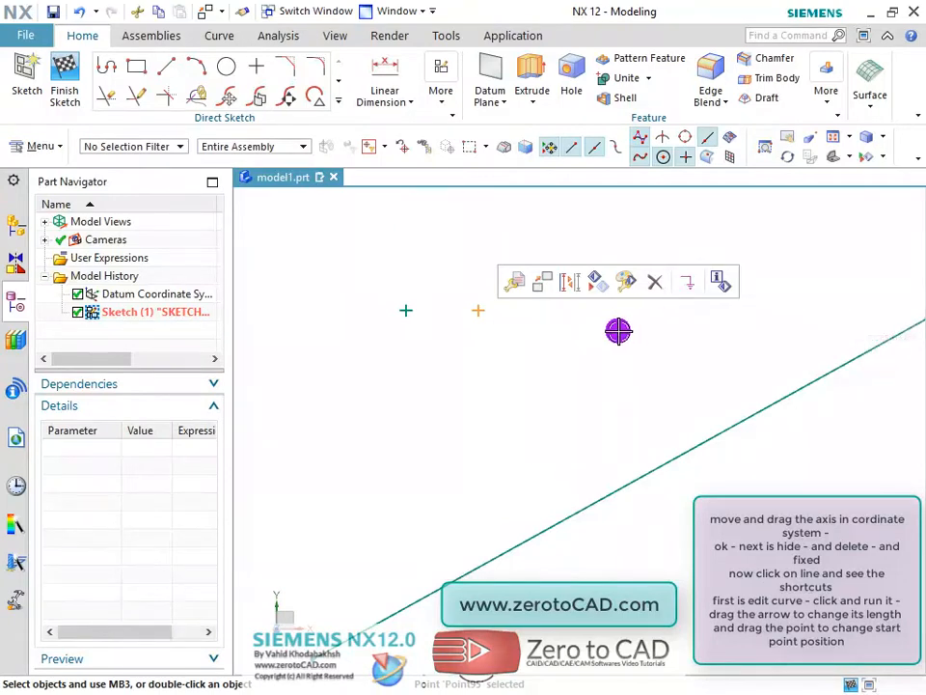
pyautogui.scroll(-4, 579, 343)
pyautogui.scroll(2, 603, 405)
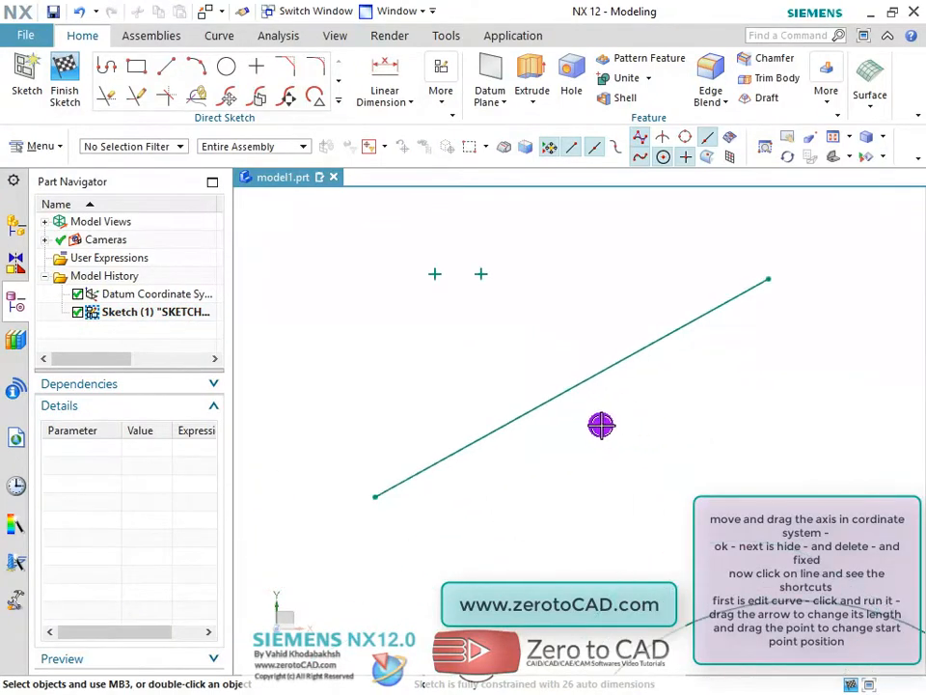
# - Edit the slanted line's curve parameters, shortening it along its direction from both its end point and its start point
pyautogui.click(568, 390)
pyautogui.click(529, 411)
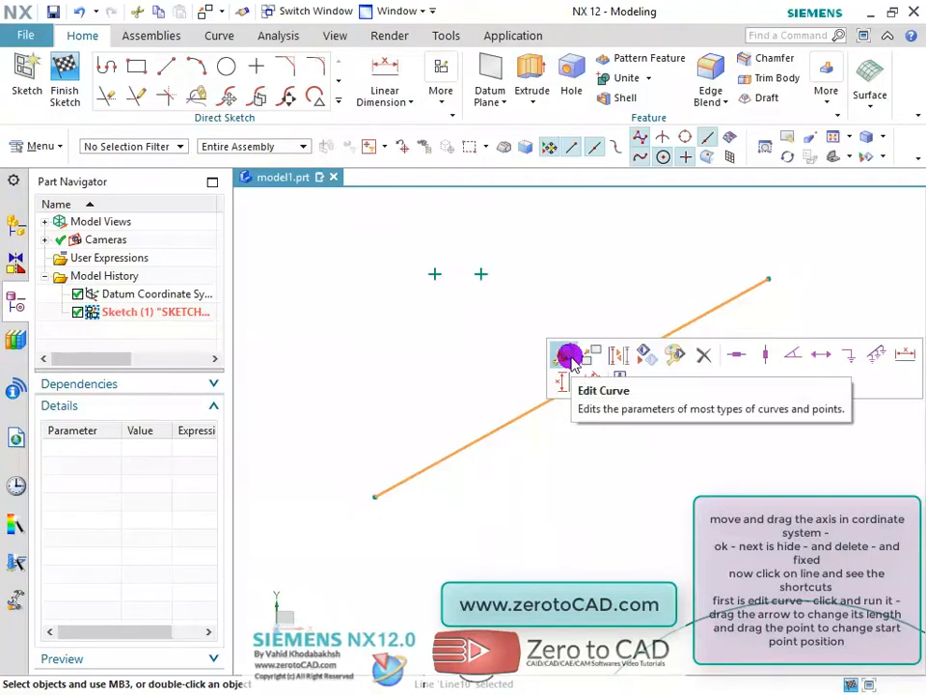
pyautogui.click(569, 359)
pyautogui.scroll(-2, 560, 358)
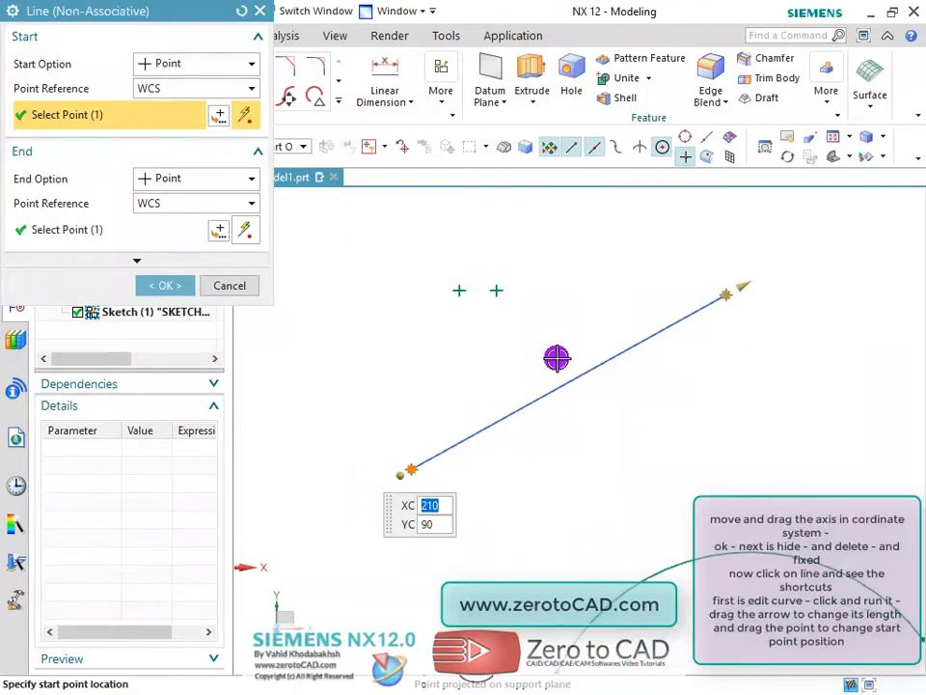
pyautogui.scroll(1, 653, 376)
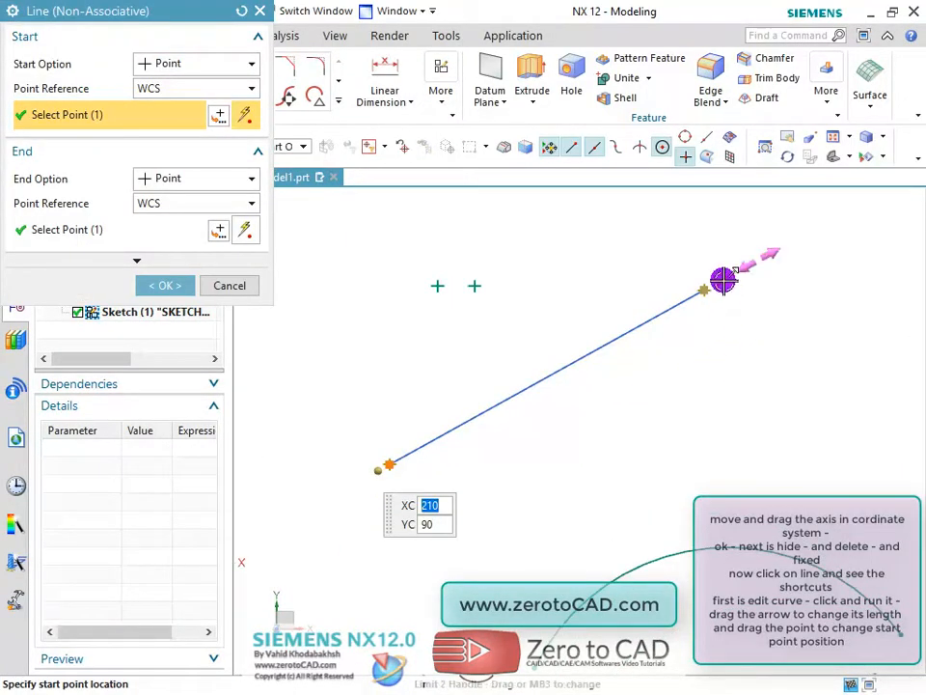
pyautogui.moveTo(724, 277); pyautogui.dragTo(644, 375)
pyautogui.moveTo(378, 472); pyautogui.dragTo(500, 403)
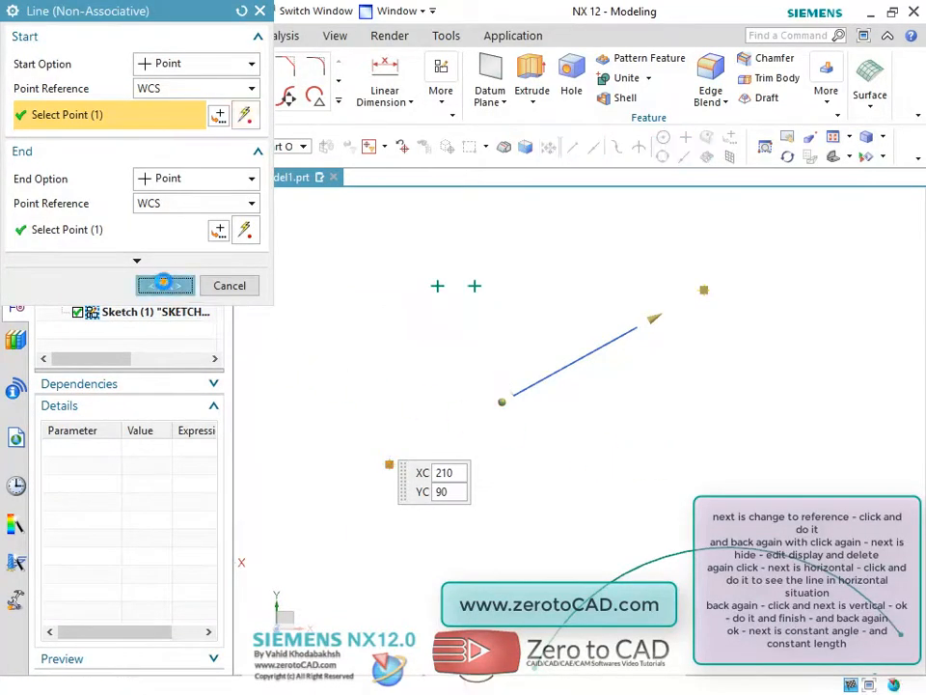
pyautogui.click(165, 286)
# - Convert the shortened slanted line to a reference line, and convert it back to an active sketch line
pyautogui.click(538, 385)
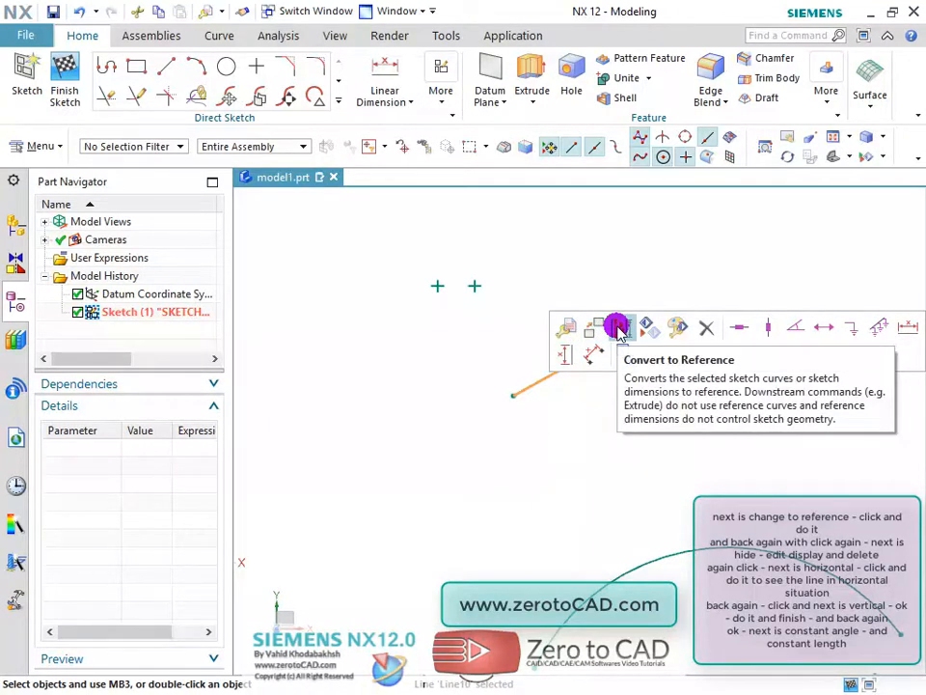
pyautogui.click(619, 329)
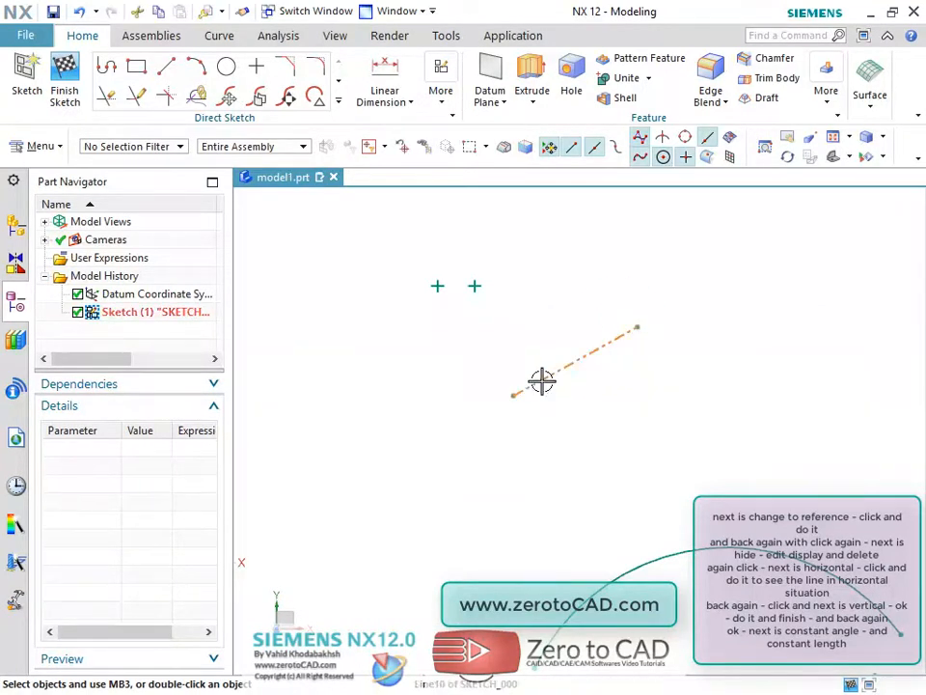
pyautogui.click(596, 372)
pyautogui.click(618, 326)
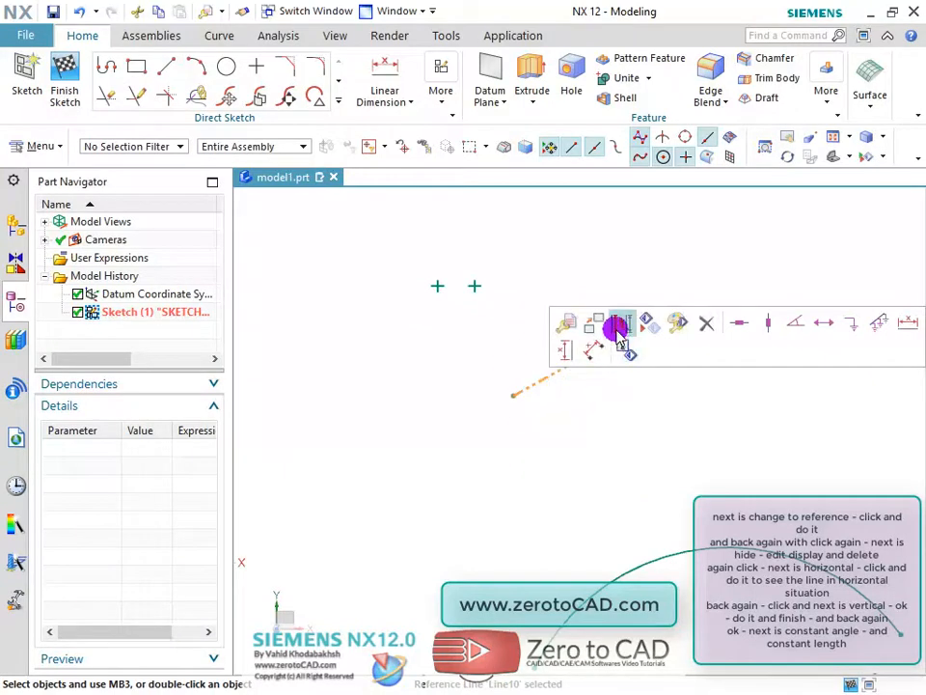
# - Apply a Horizontal constraint to the slanted line, and undo it
pyautogui.click(541, 382)
pyautogui.scroll(3, 630, 393)
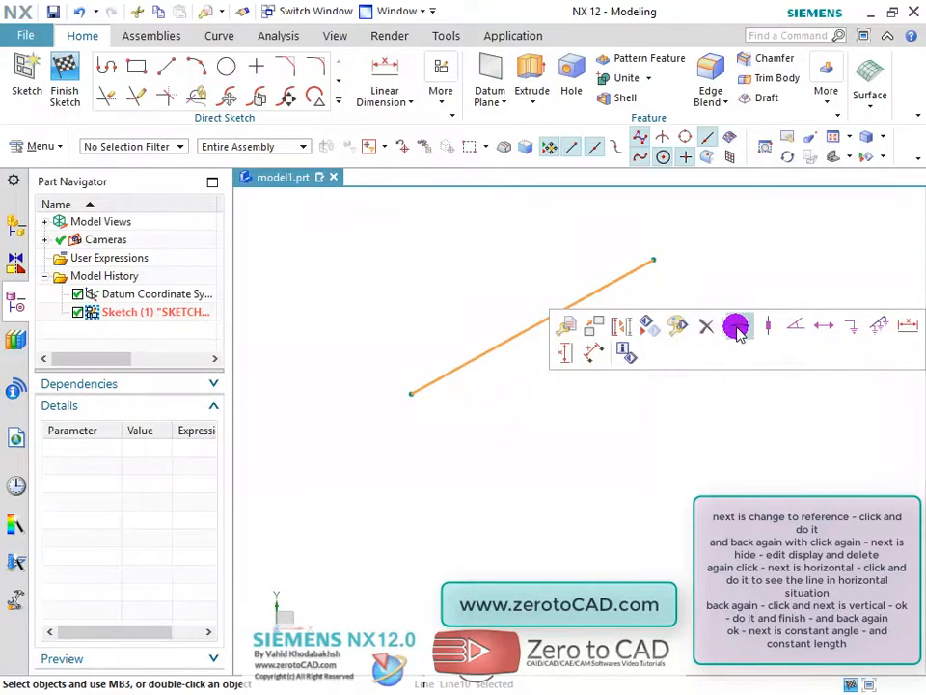
pyautogui.click(737, 328)
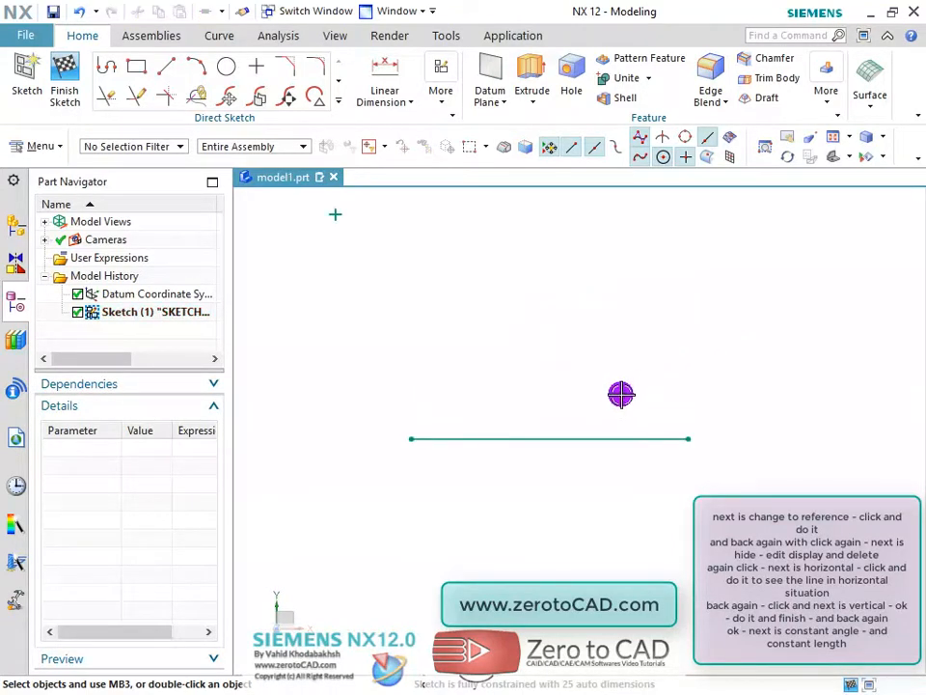
pyautogui.scroll(-1, 579, 390)
pyautogui.scroll(-1, 570, 390)
pyautogui.scroll(1, 579, 453)
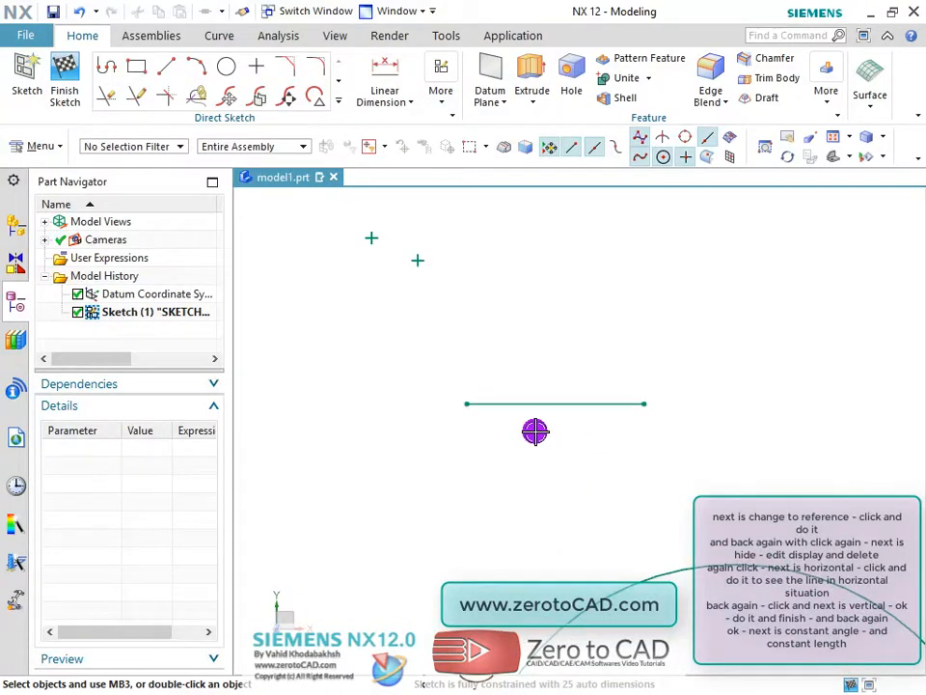
pyautogui.hotkey('ctrl', 'z')
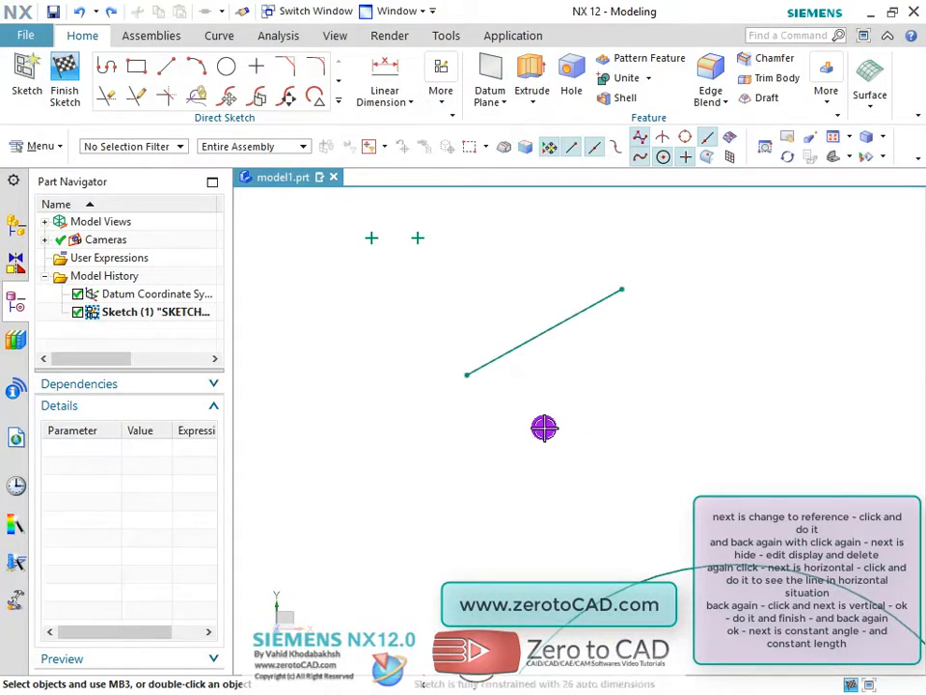
# - Apply a Vertical constraint to the slanted line, and undo it
pyautogui.click(511, 349)
pyautogui.click(747, 293)
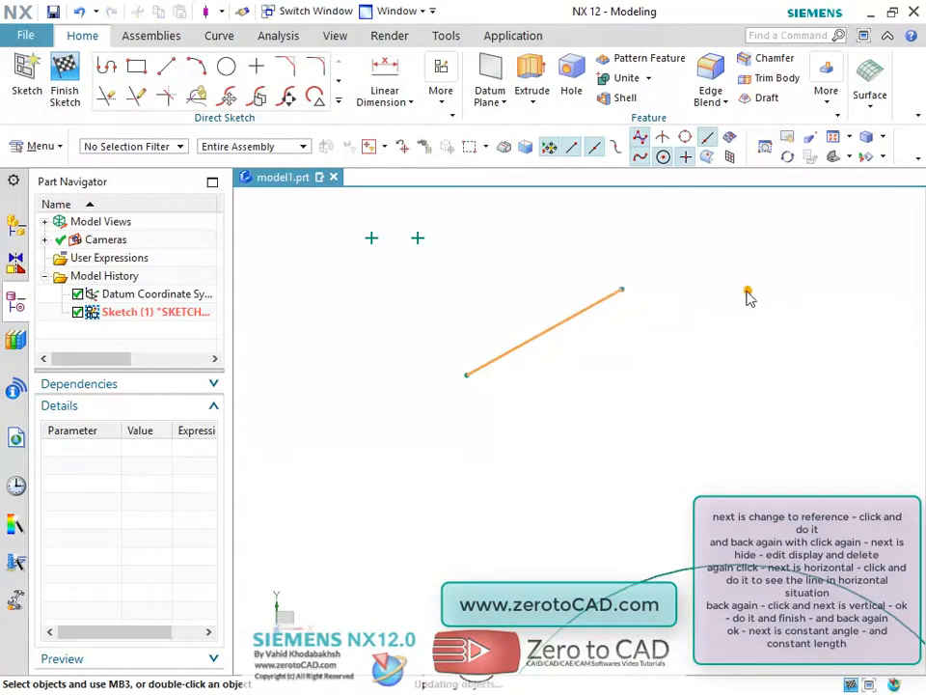
pyautogui.scroll(-2, 626, 415)
pyautogui.scroll(2, 638, 336)
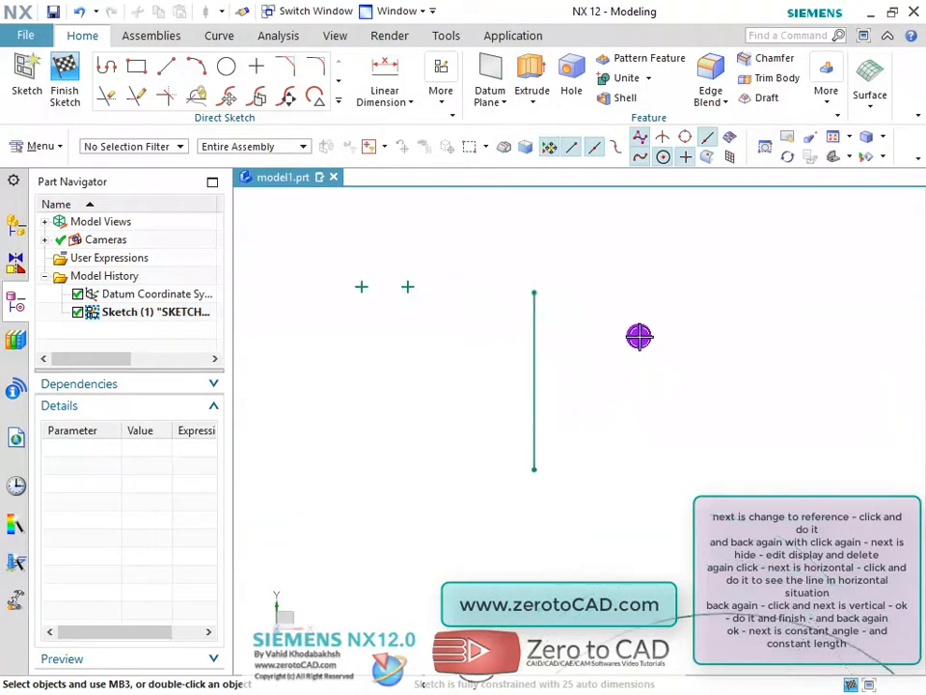
pyautogui.hotkey('ctrl', 'z')
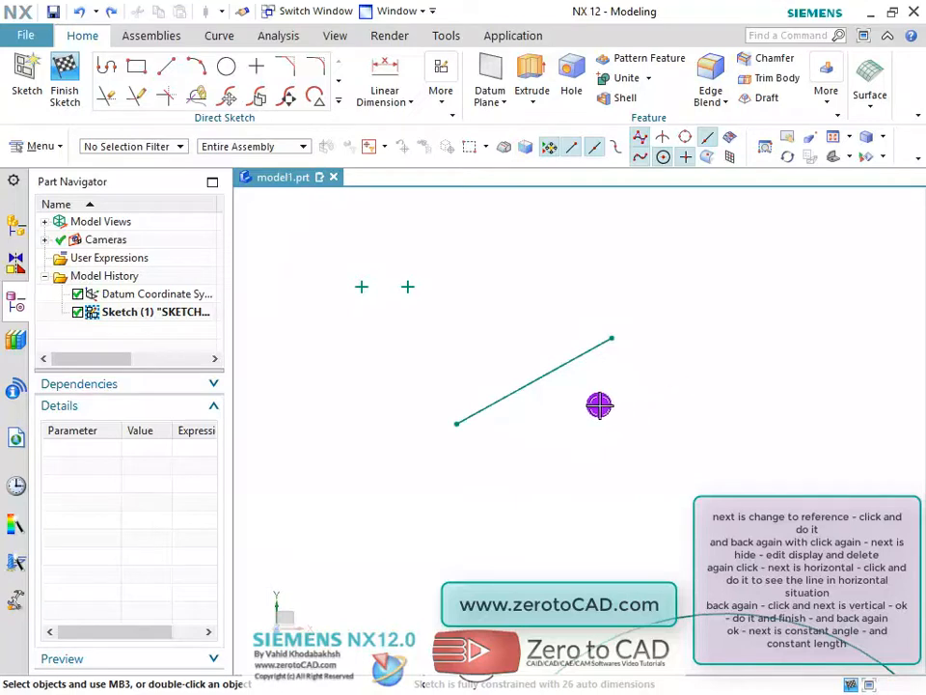
# - Stretch the slanted line by moving its lower start point outward, away from the fixed upper end
pyautogui.click(571, 359)
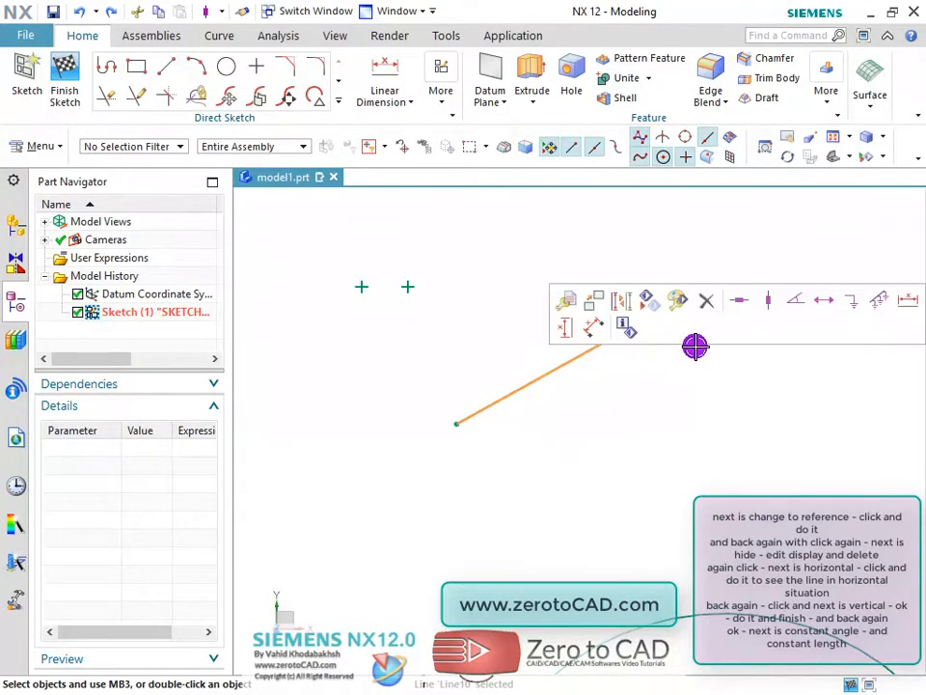
pyautogui.click(824, 302)
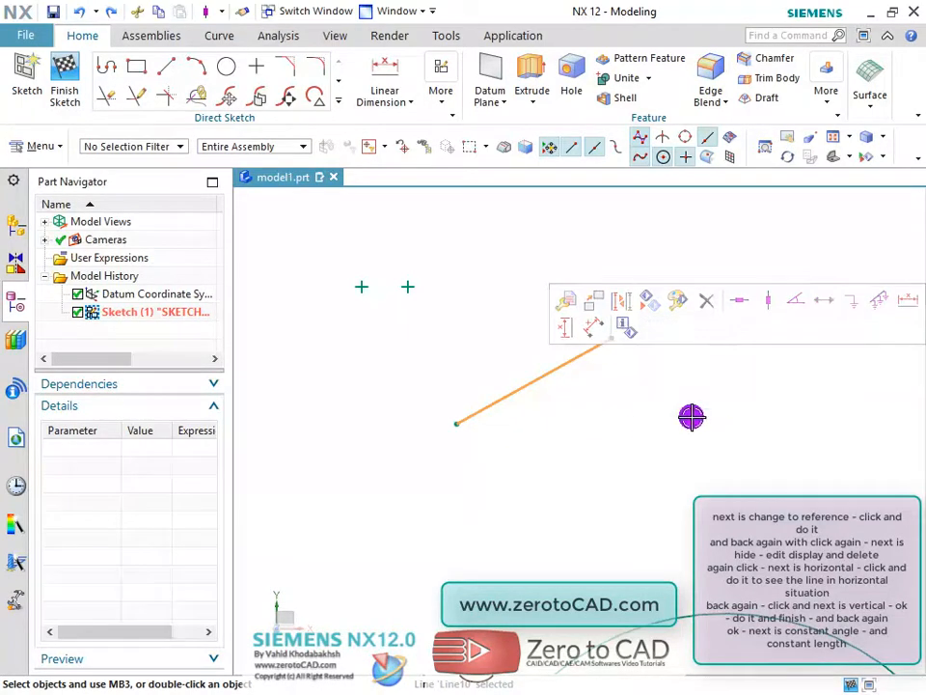
pyautogui.moveTo(452, 423); pyautogui.dragTo(337, 448)
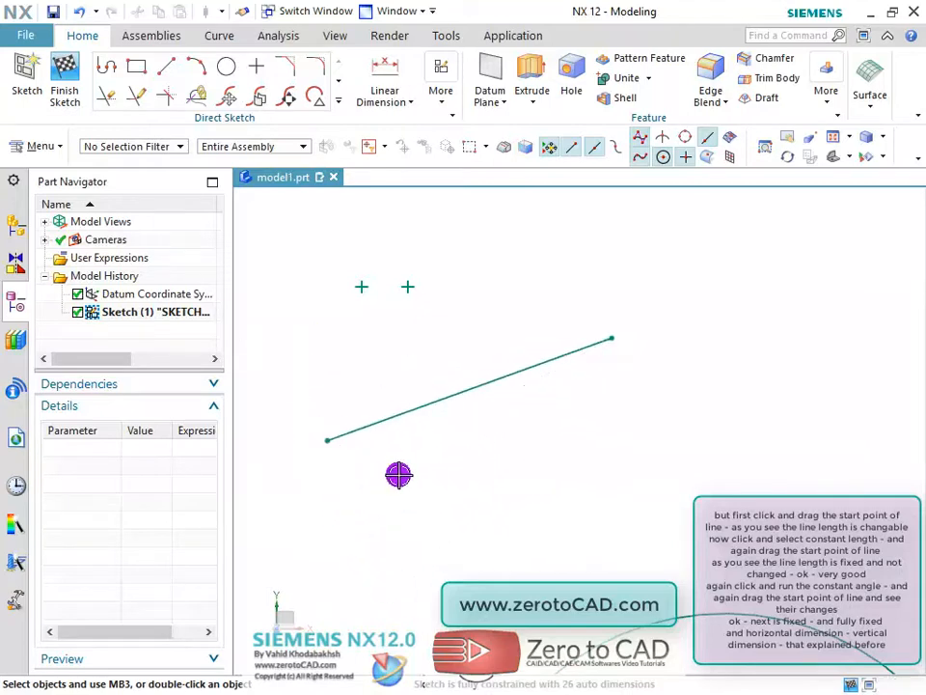
# - Apply a Constant Length constraint to the line and move its start point to test that constraint
pyautogui.click(402, 419)
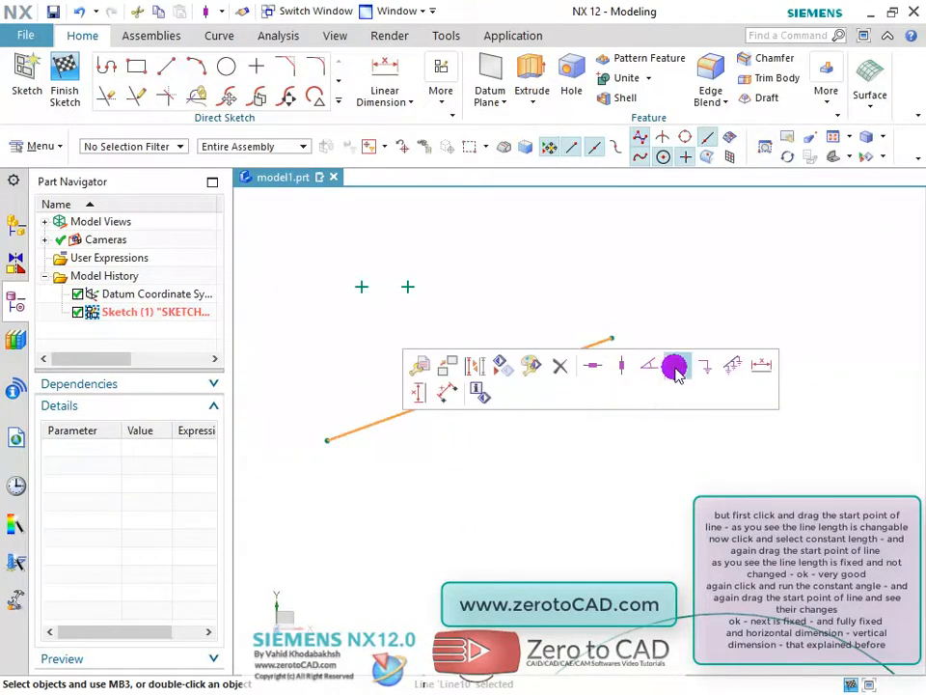
pyautogui.click(675, 368)
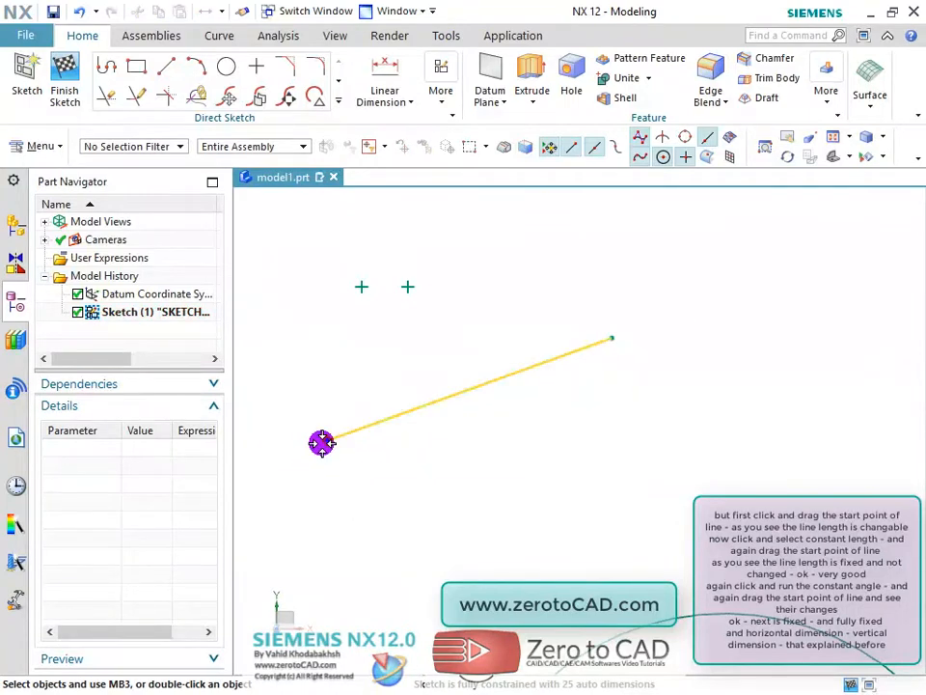
pyautogui.moveTo(322, 443); pyautogui.dragTo(411, 470)
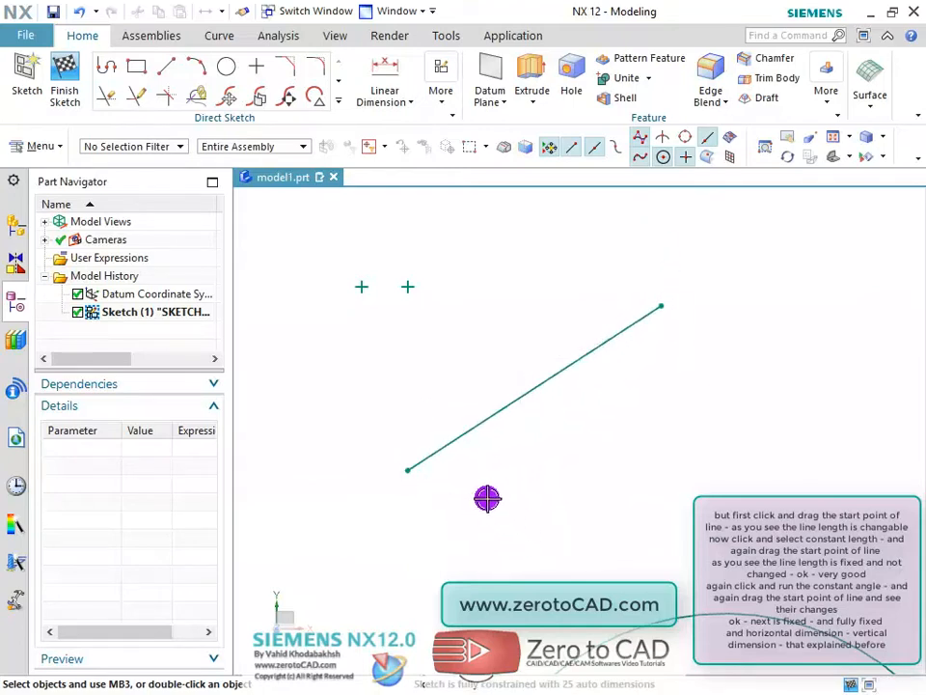
# - Apply a Constant Angle constraint to the line and move its start point slightly upward to test the constraint
pyautogui.click(457, 443)
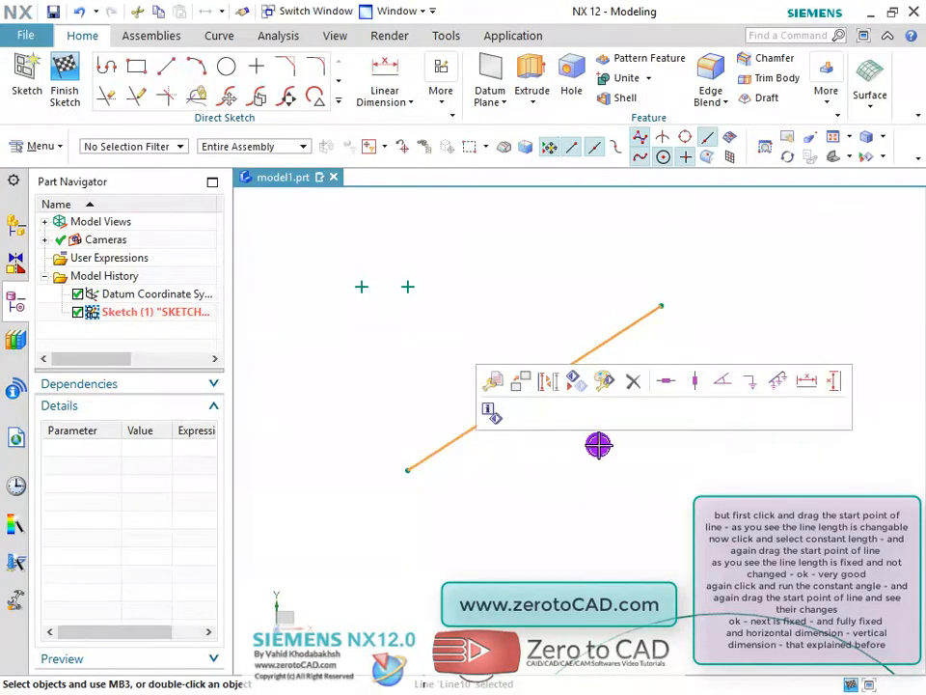
pyautogui.click(721, 383)
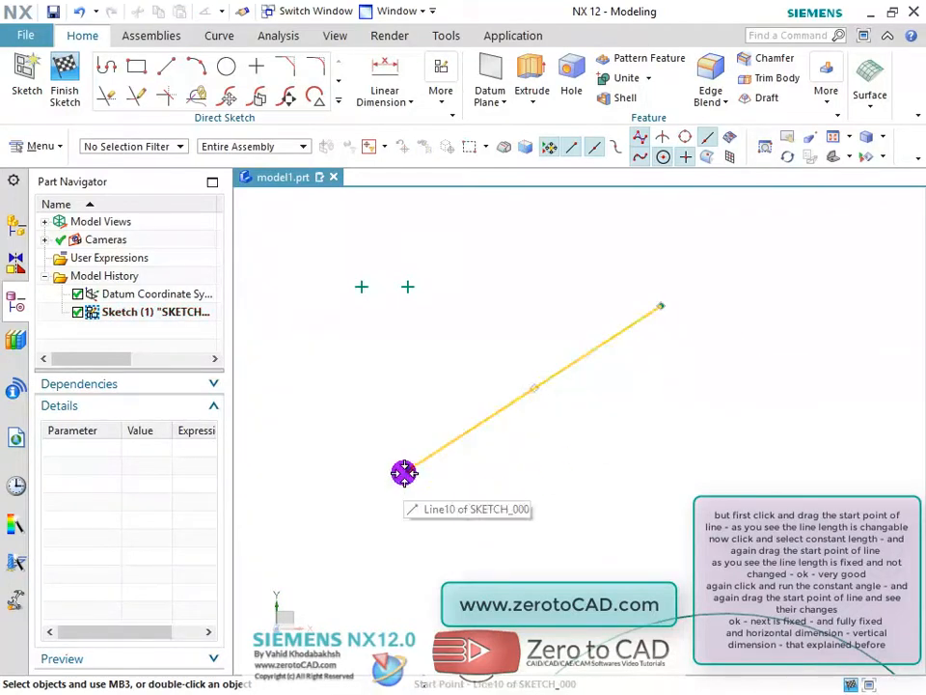
pyautogui.moveTo(404, 472); pyautogui.dragTo(382, 432)
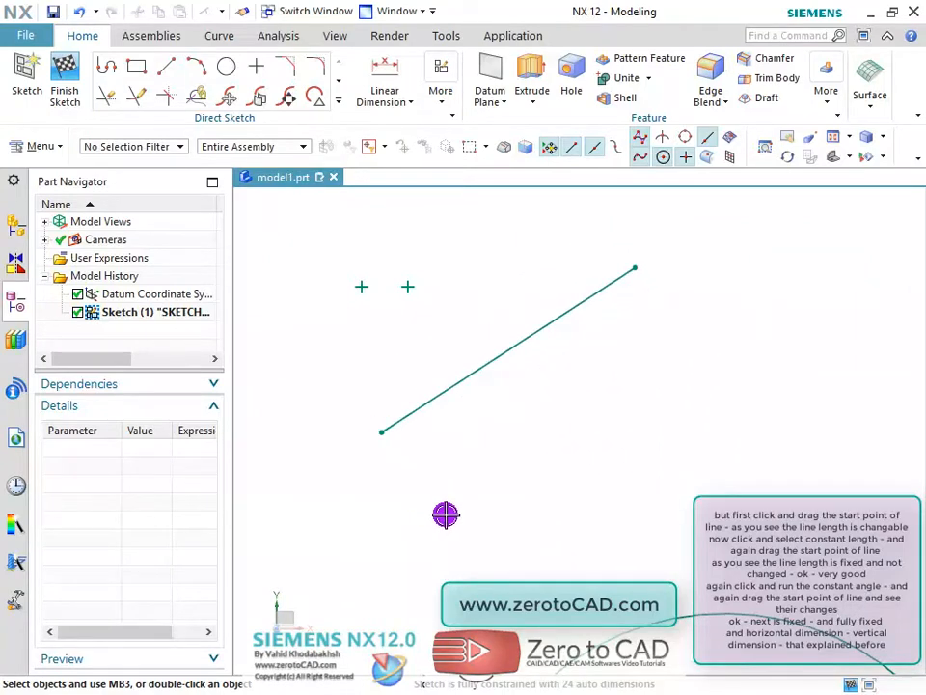
# - Examine the remaining shortcuts for the line, including Fixed, Fully Fixed, Horizontal Dimension and Vertical Dimension
pyautogui.click(433, 402)
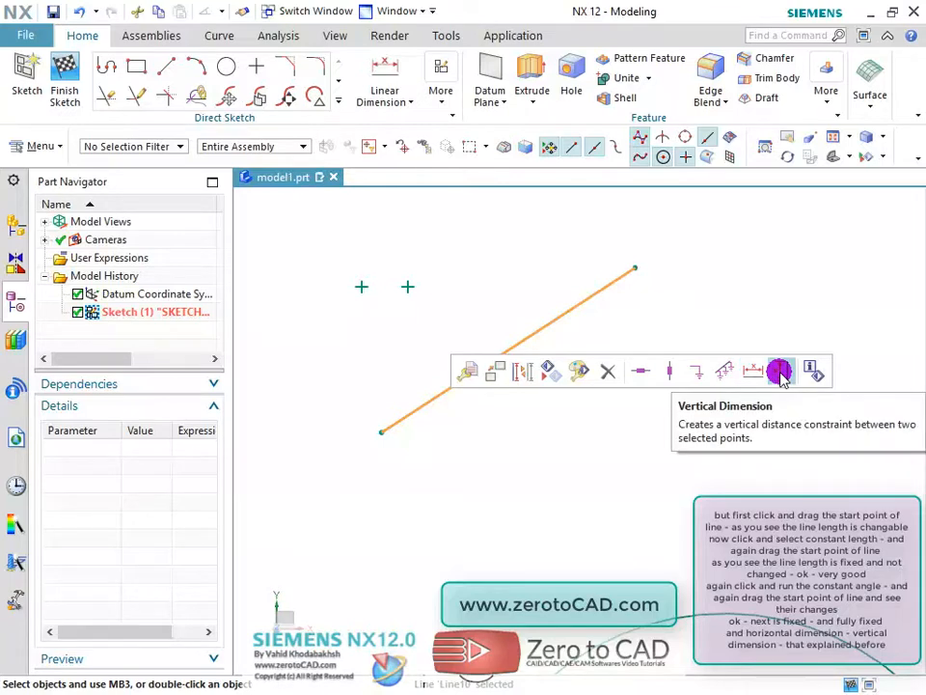
pyautogui.scroll(-5, 587, 462)
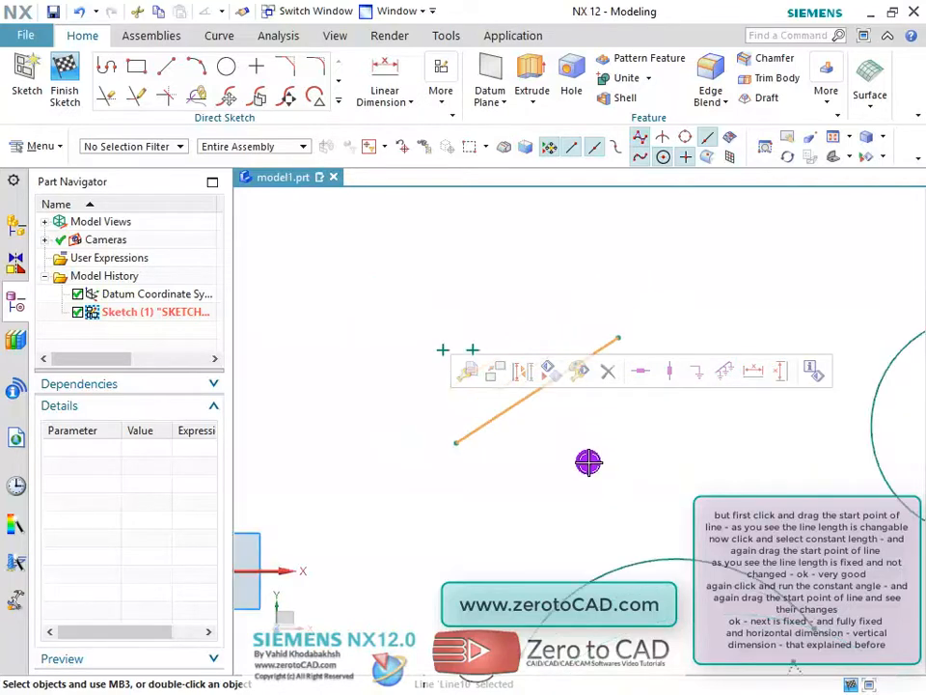
# - Examine the shortcuts for the arc, including Fixed, Fully Fixed, Radial Dimension and Diametral Dimension
pyautogui.press('Escape')
pyautogui.scroll(3, 804, 510)
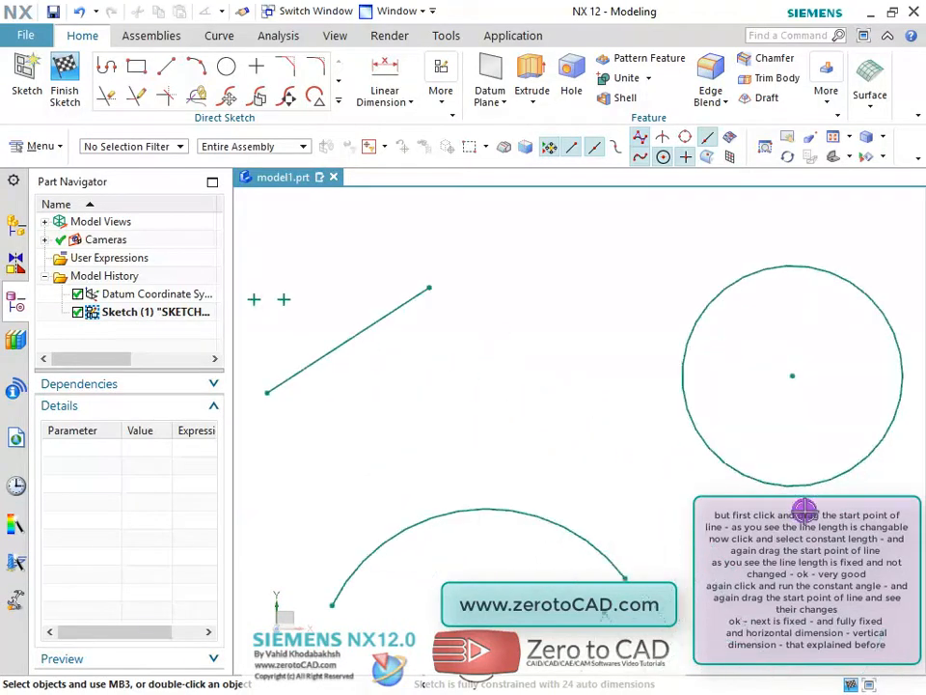
pyautogui.scroll(-2, 735, 502)
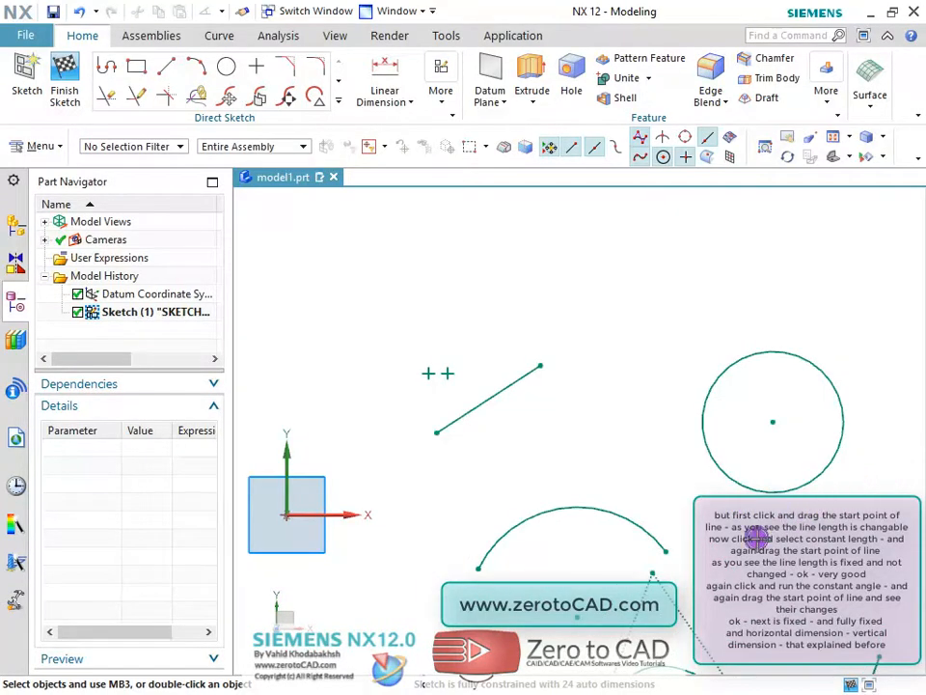
pyautogui.scroll(5, 558, 547)
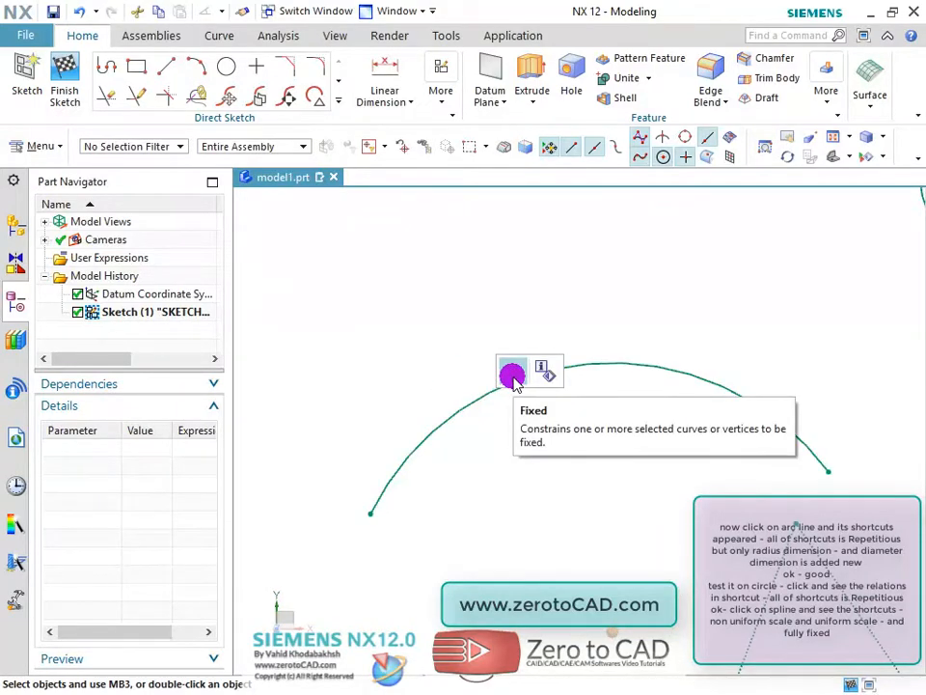
pyautogui.click(513, 376)
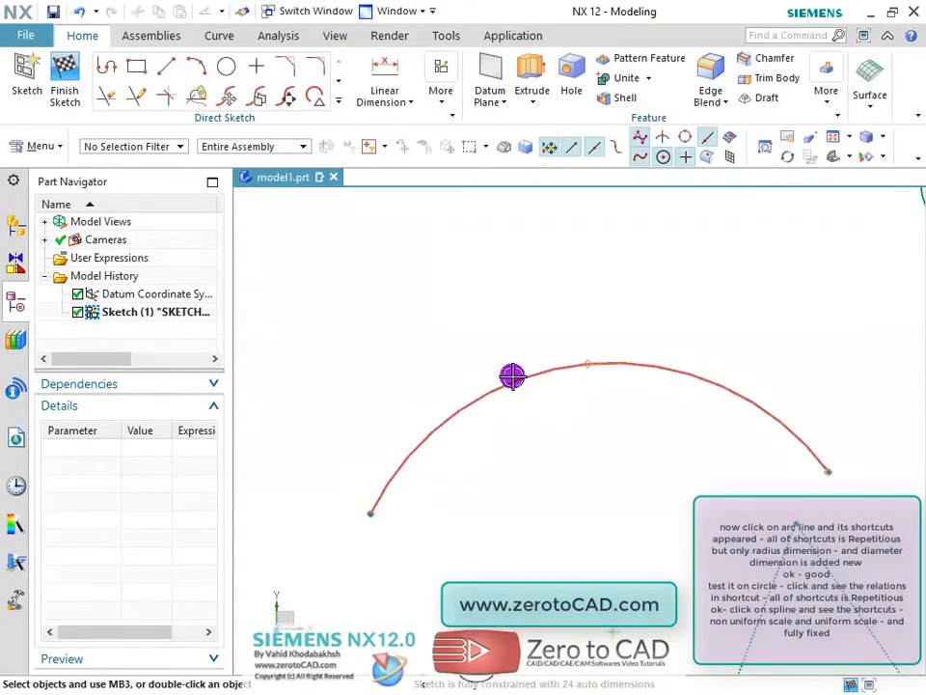
pyautogui.click(431, 430)
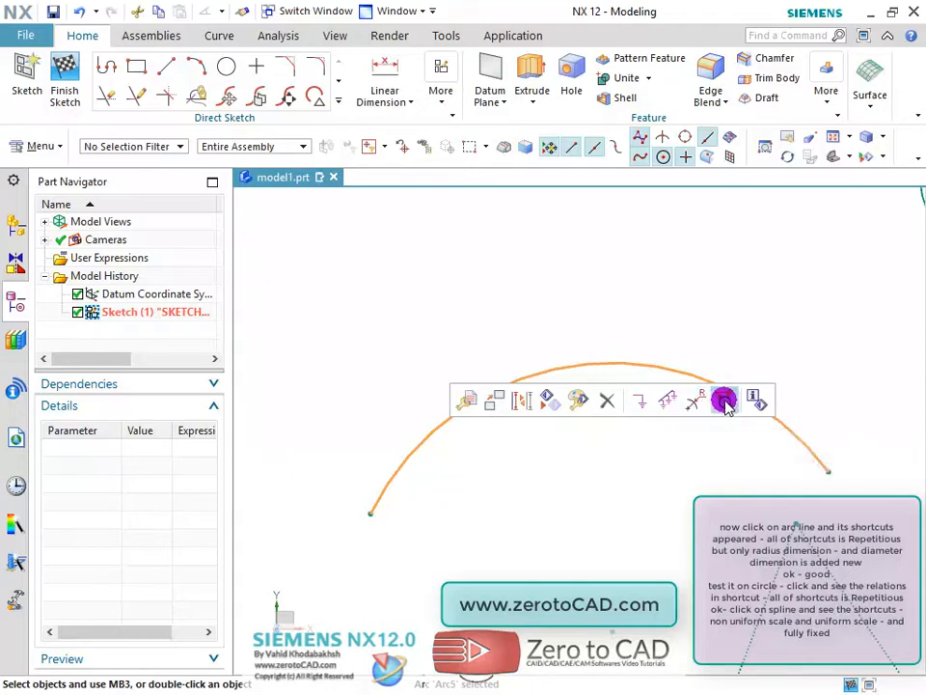
pyautogui.press('Escape')
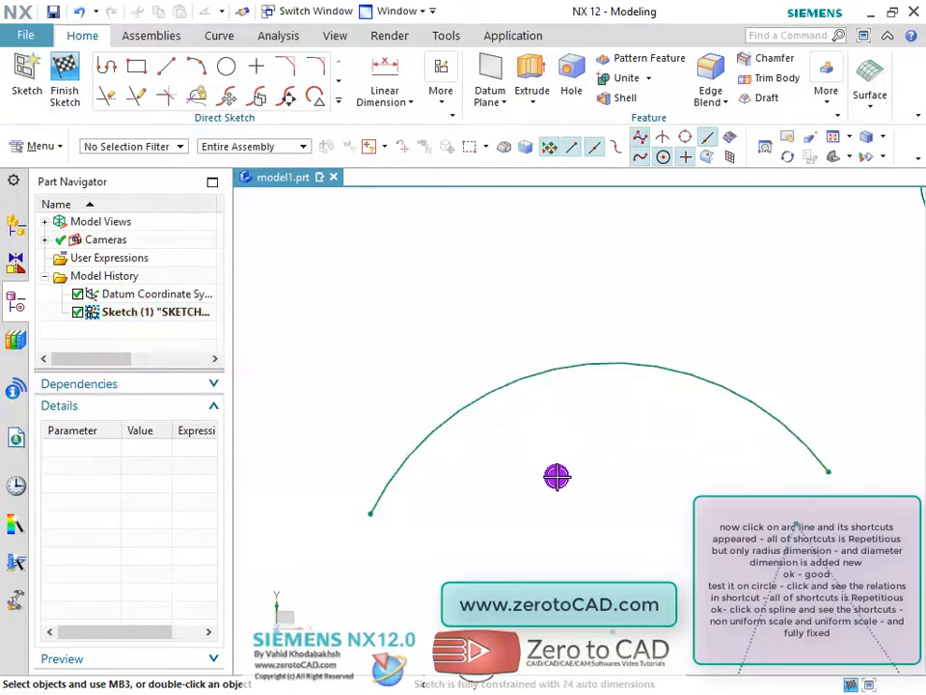
# - Examine the constraint and dimension shortcuts available for the circle
pyautogui.scroll(-5, 555, 483)
pyautogui.scroll(2, 820, 397)
pyautogui.scroll(1, 820, 397)
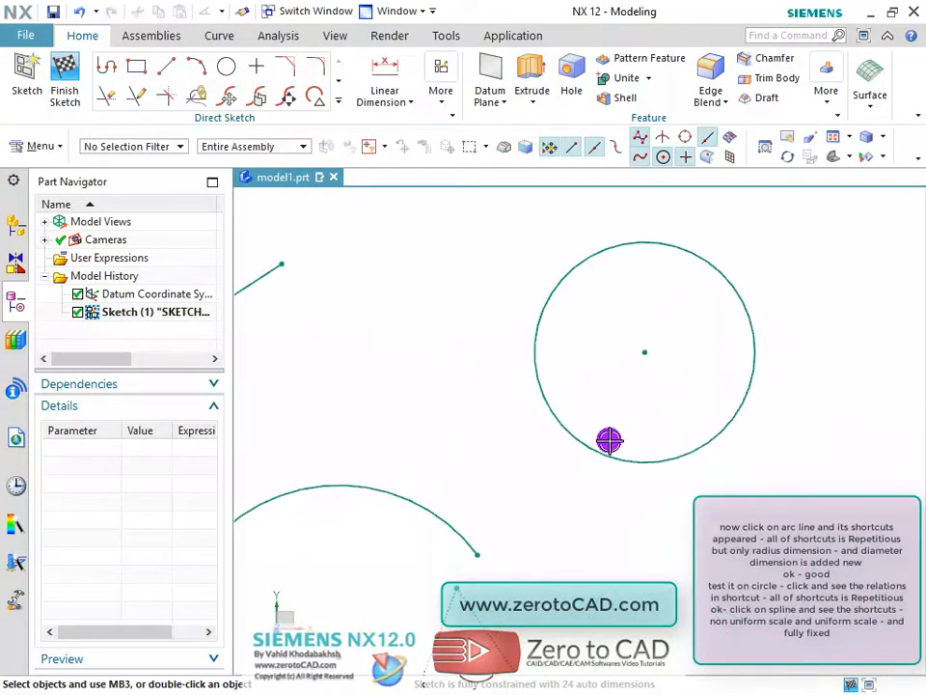
pyautogui.click(543, 392)
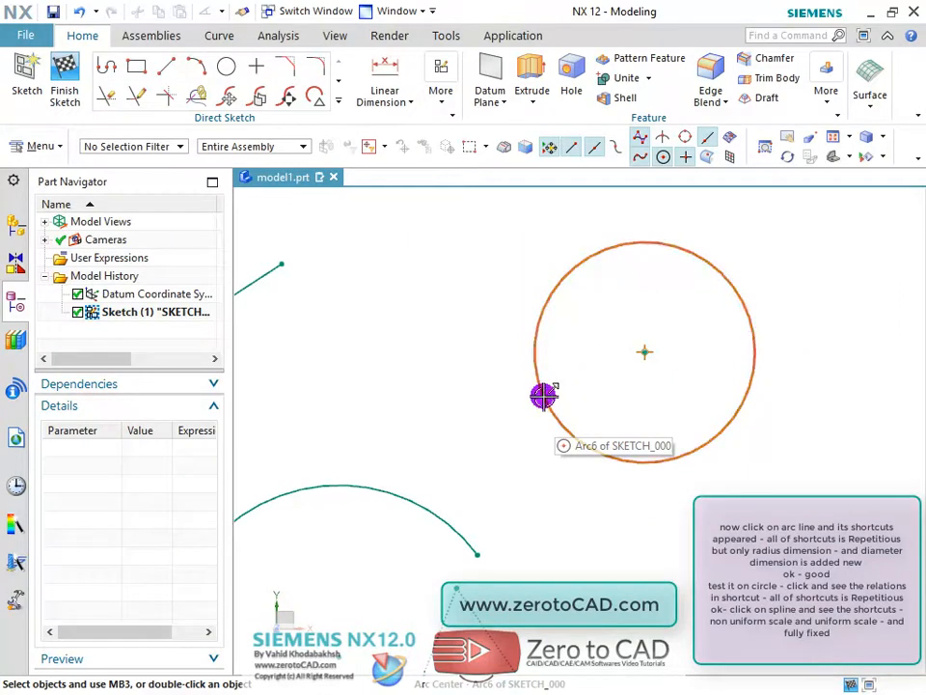
pyautogui.click(545, 401)
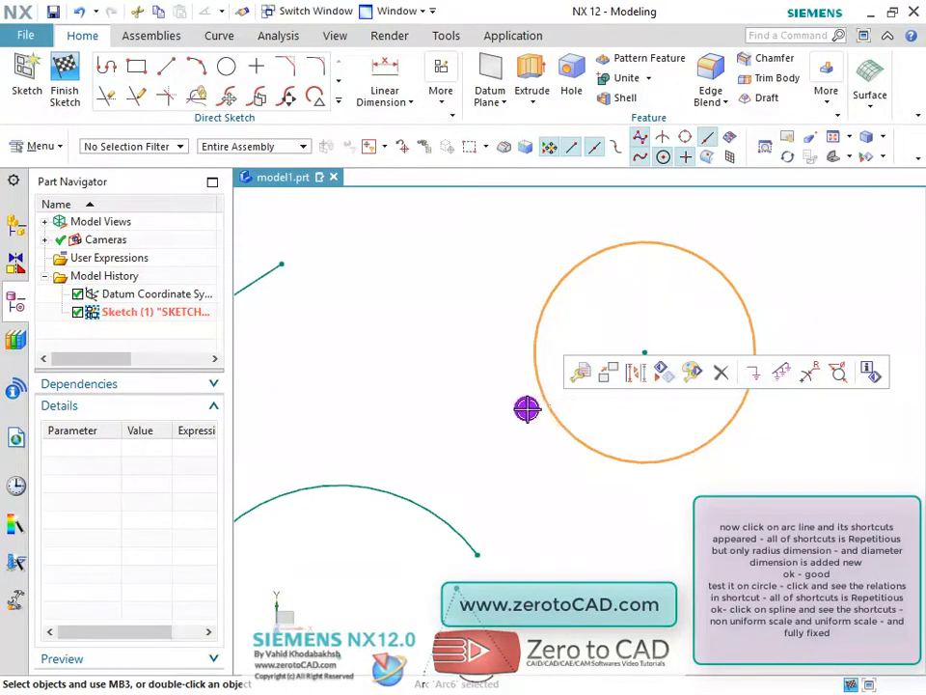
pyautogui.press('Escape')
# - Examine the spline's shortcuts, including Non-Uniform Scale, Uniform Scale and Fully Fixed
pyautogui.scroll(-5, 490, 410)
pyautogui.scroll(4, 504, 602)
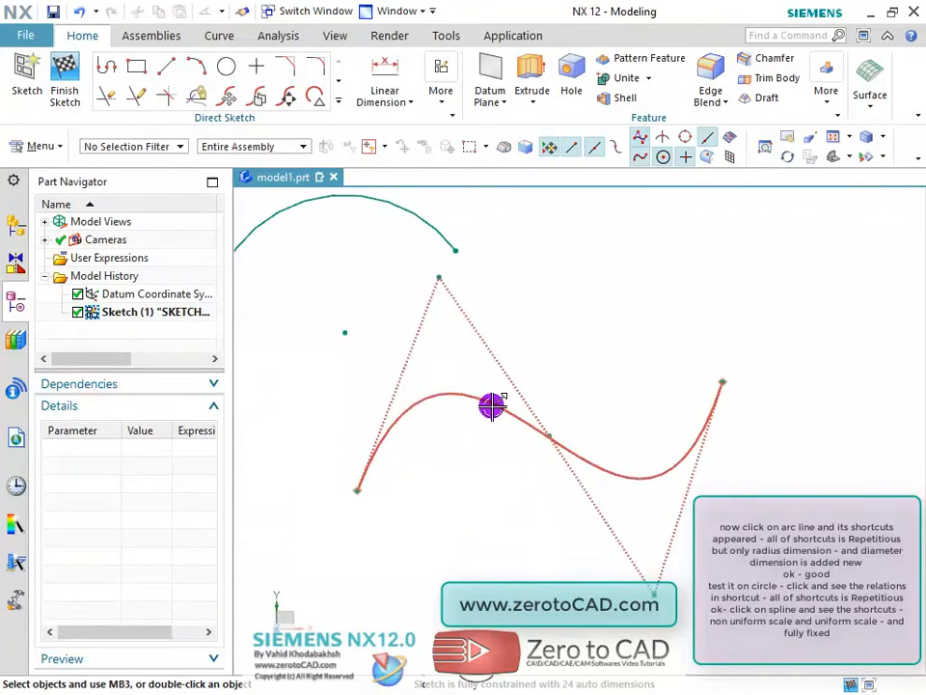
pyautogui.click(490, 404)
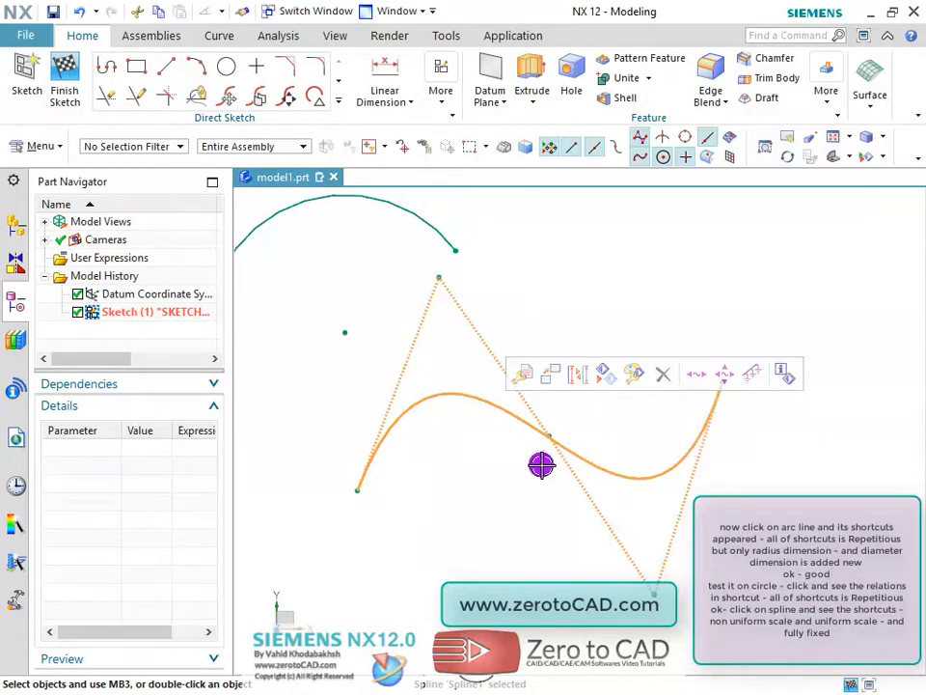
pyautogui.scroll(-5, 539, 465)
pyautogui.scroll(2, 434, 384)
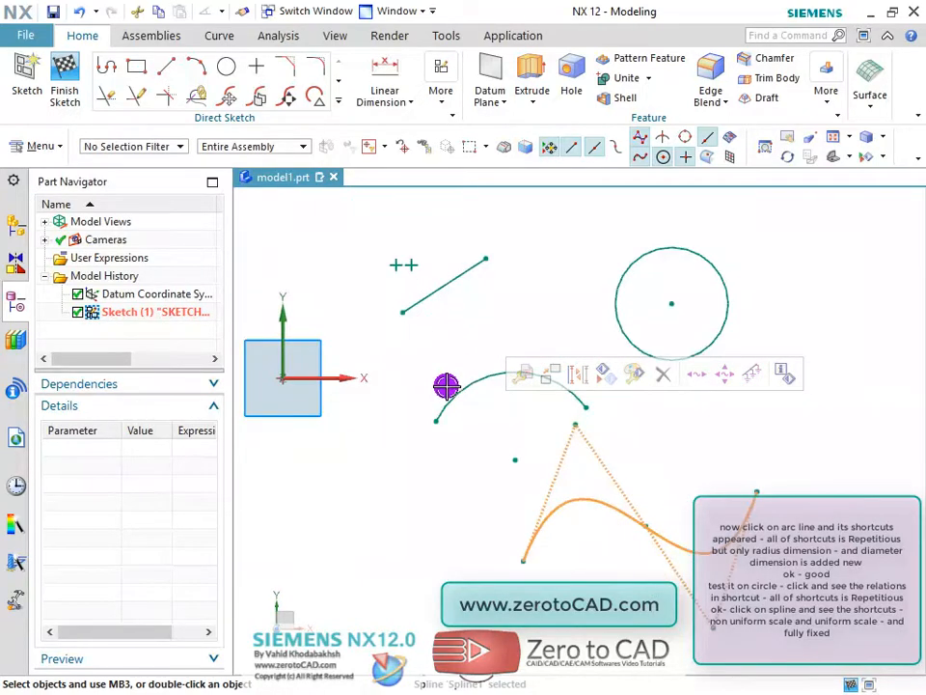
pyautogui.click(437, 520)
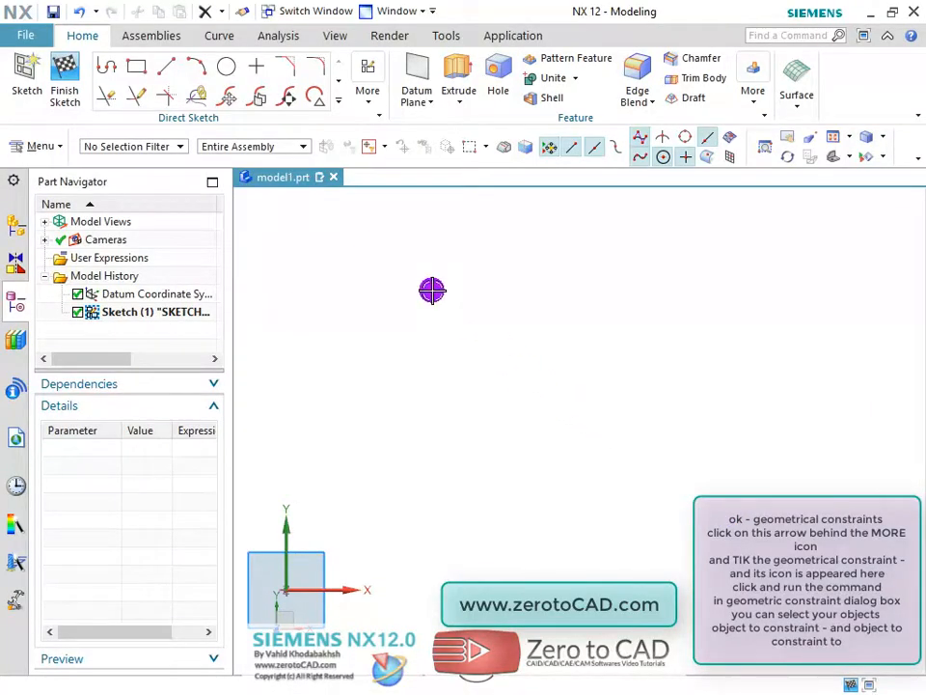
# - Place two separate sketch points above the datum coordinate system, one lower and one higher and farther along X
pyautogui.click(257, 67)
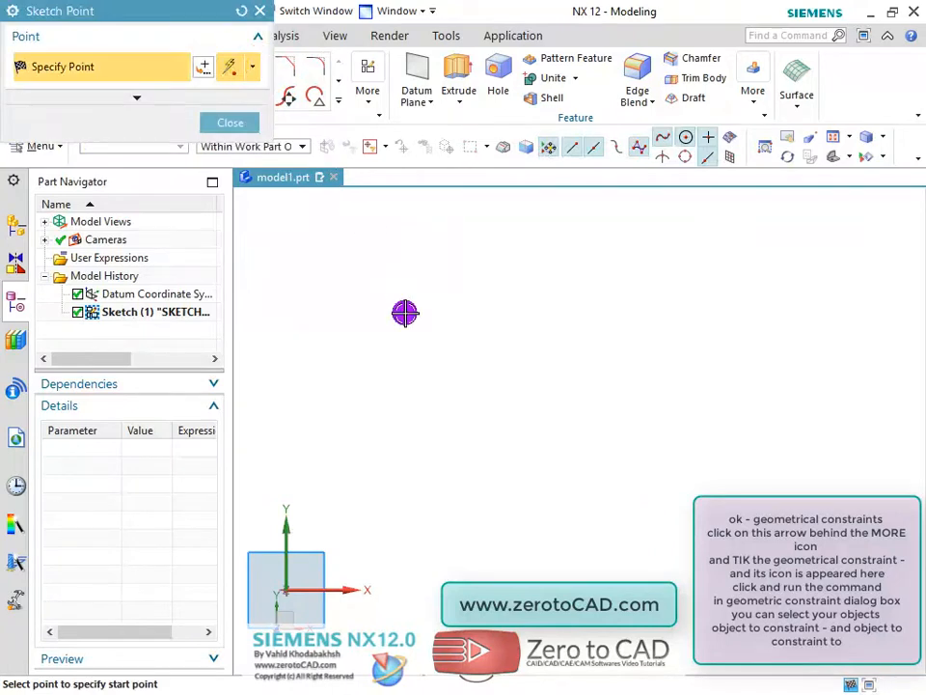
pyautogui.click(513, 271)
pyautogui.click(259, 11)
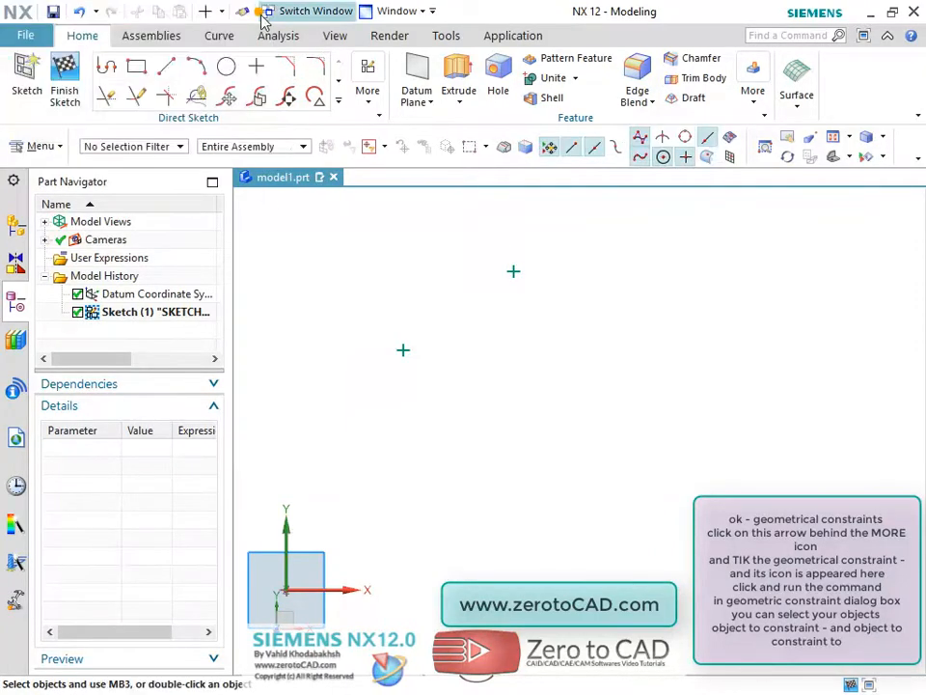
# - Add the Geometric Constraints command to the visible Direct Sketch commands
pyautogui.click(376, 116)
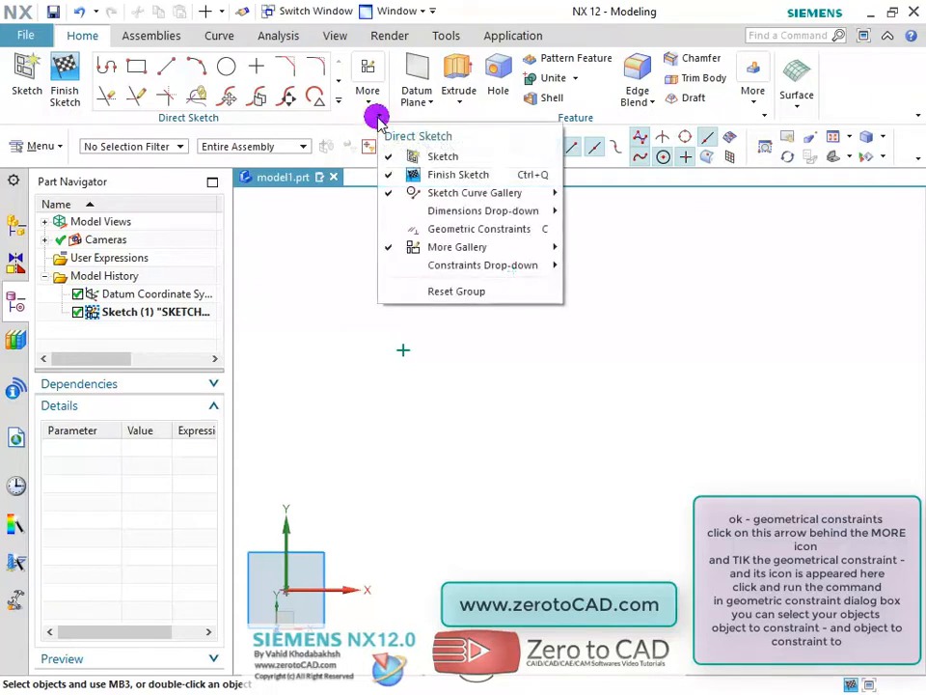
pyautogui.click(391, 231)
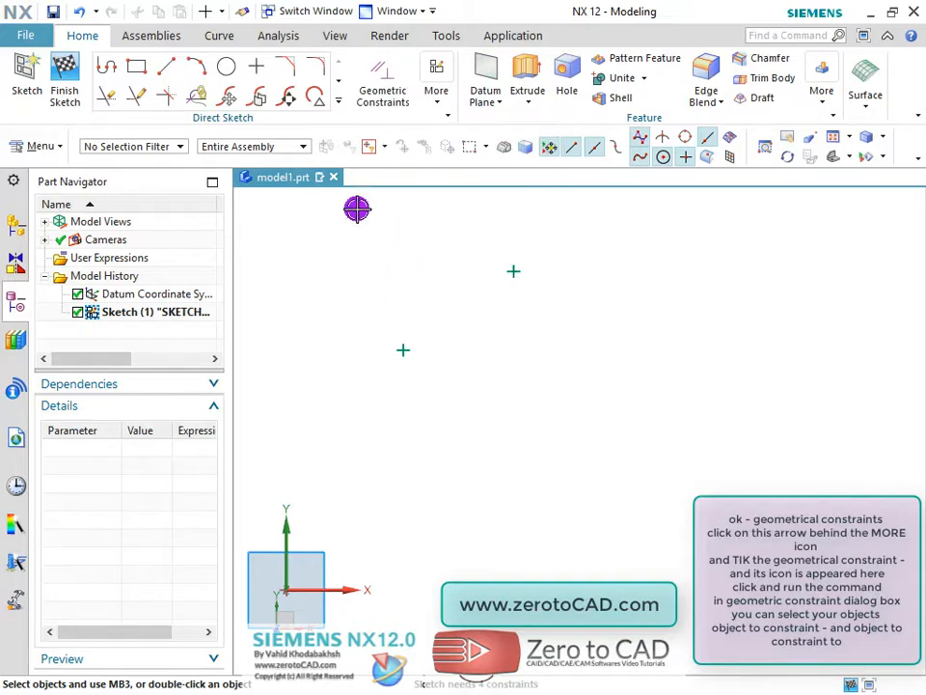
# - Sketch a slanted line rising in the positive X direction beside the two points
pyautogui.click(167, 66)
pyautogui.click(509, 512)
pyautogui.click(753, 341)
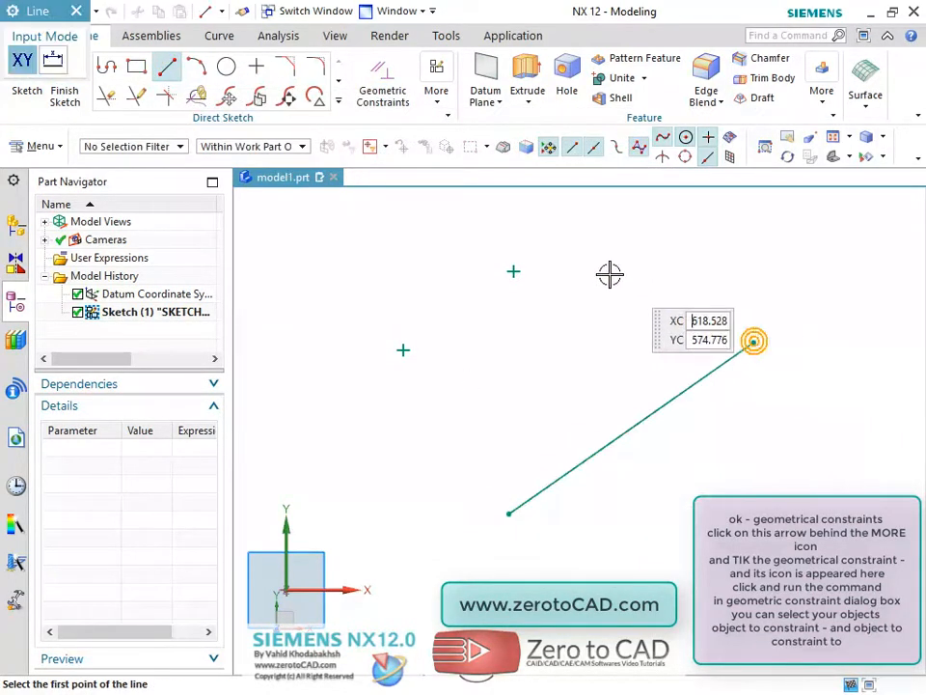
pyautogui.press('Escape')
# - Try a Horizontal Alignment constraint from the lower sketch point to the upper one, and undo it
pyautogui.click(383, 85)
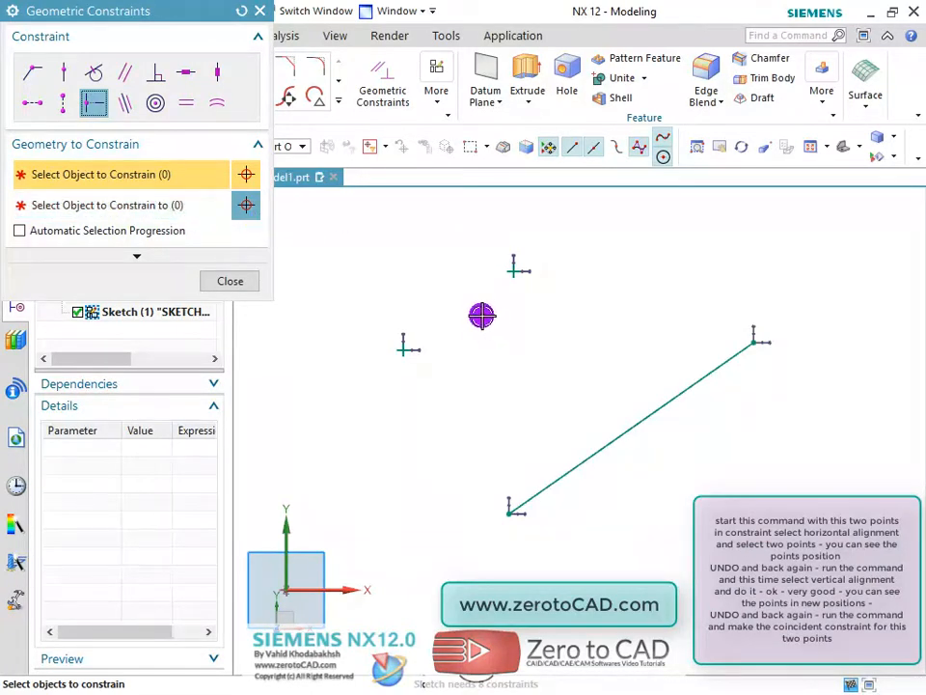
pyautogui.scroll(2, 462, 290)
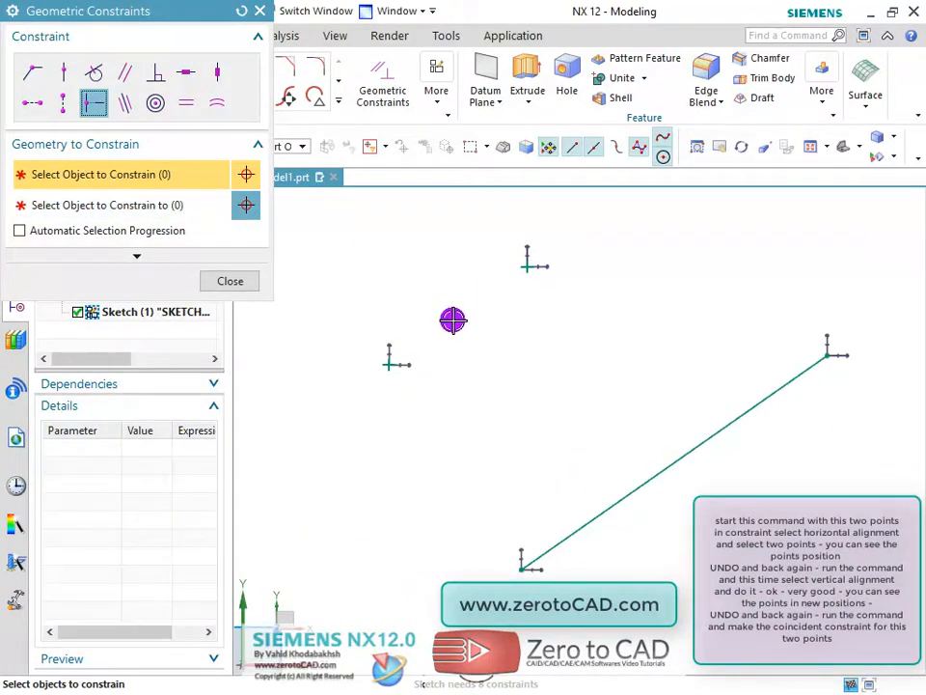
pyautogui.scroll(-1, 453, 320)
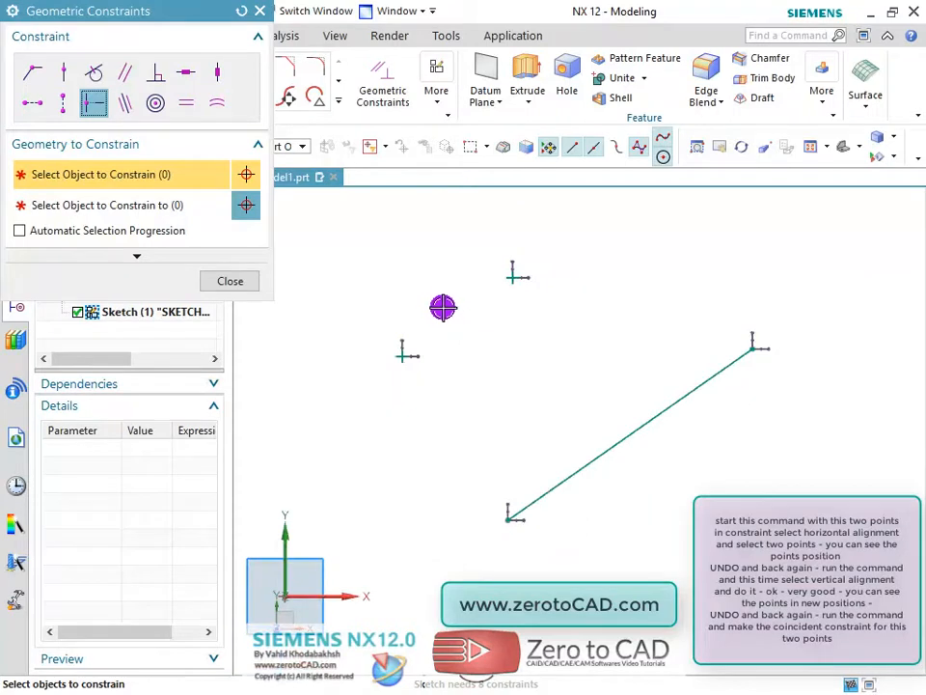
pyautogui.click(33, 105)
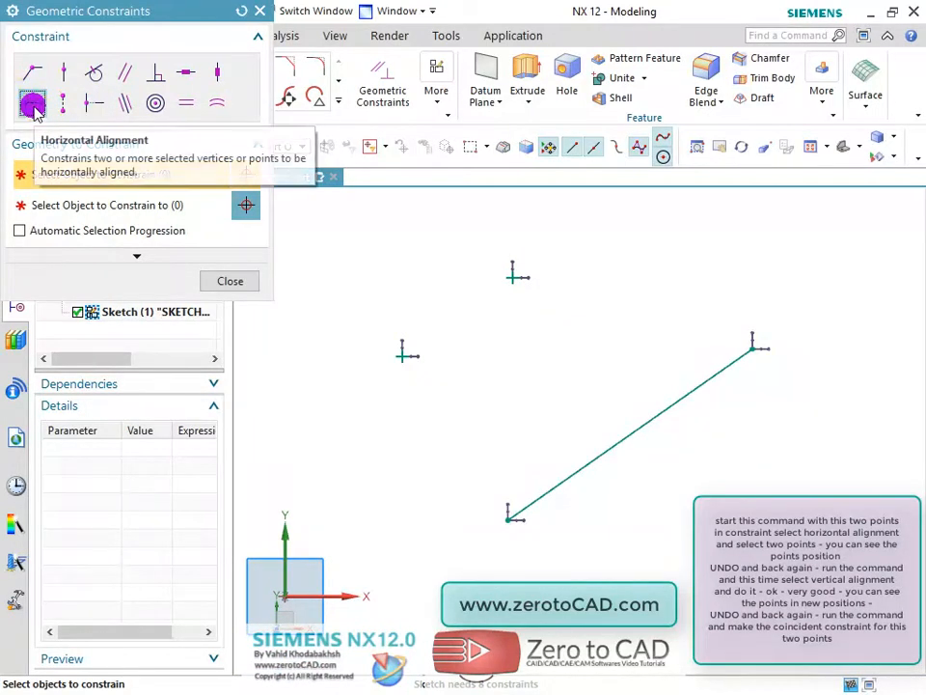
pyautogui.click(402, 355)
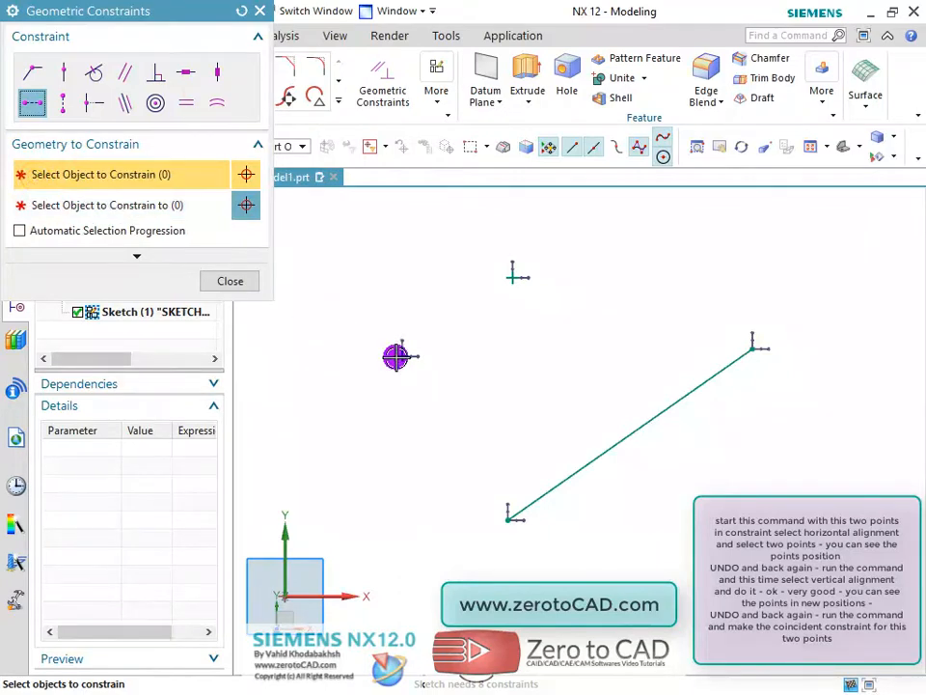
pyautogui.click(146, 265)
pyautogui.click(106, 206)
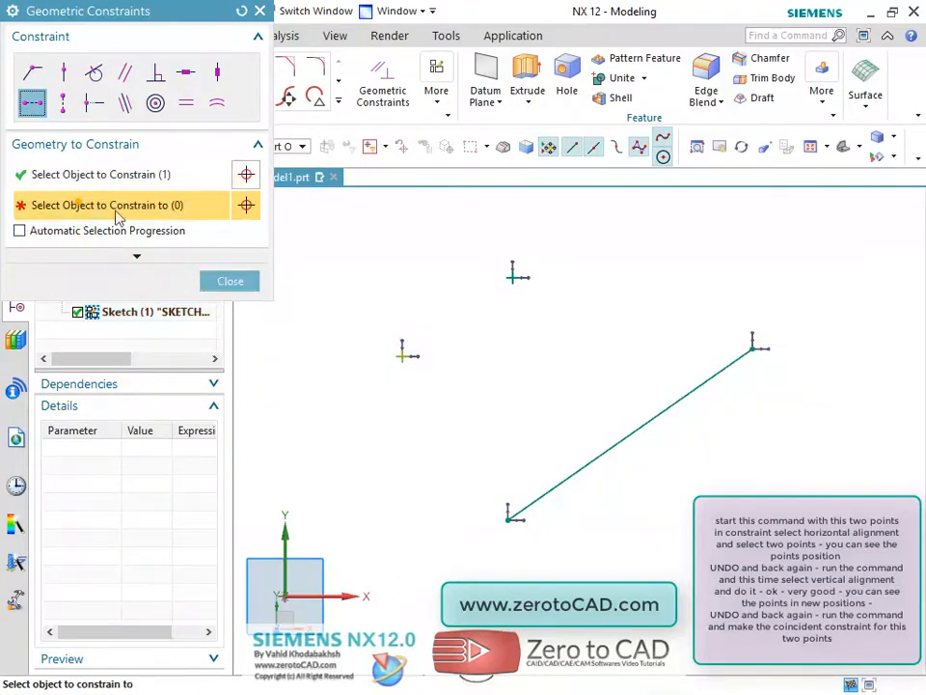
pyautogui.click(518, 277)
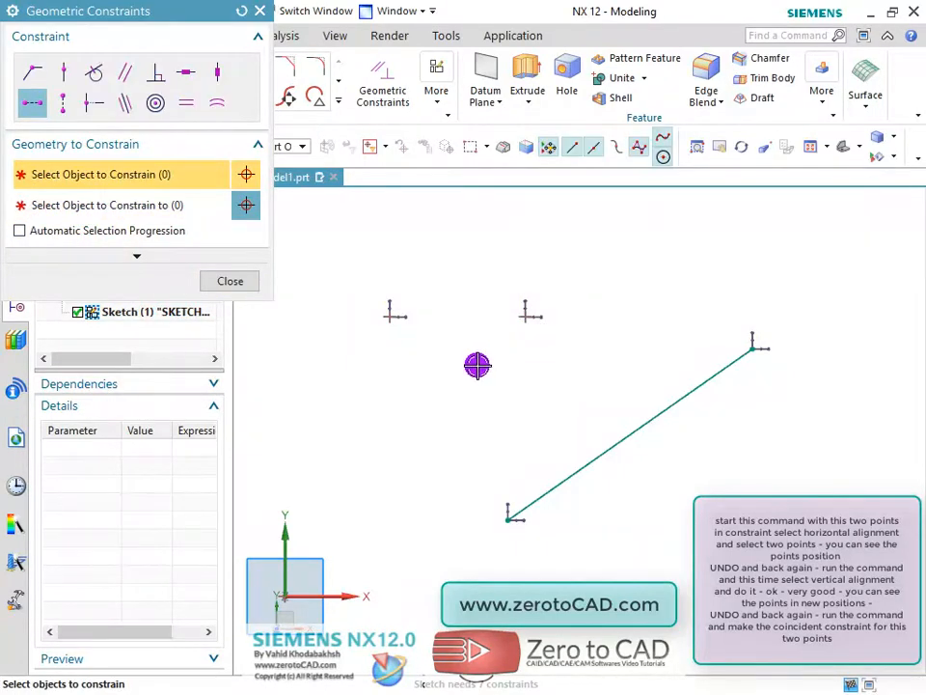
pyautogui.hotkey('ctrl', 'z')
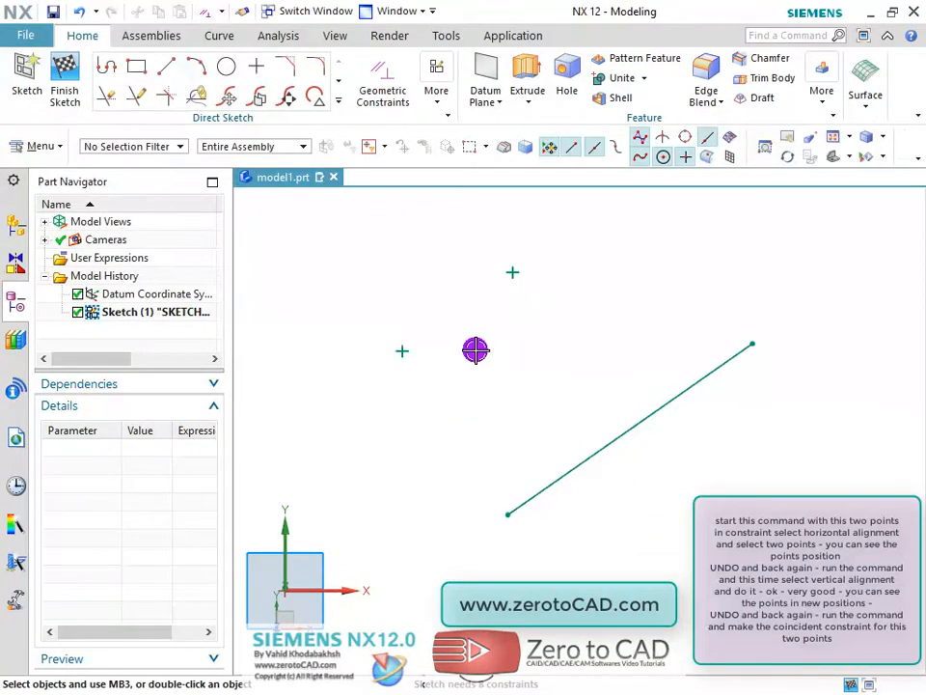
# - Try a Vertical Alignment constraint from the lower sketch point to the upper one, and undo it
pyautogui.click(383, 77)
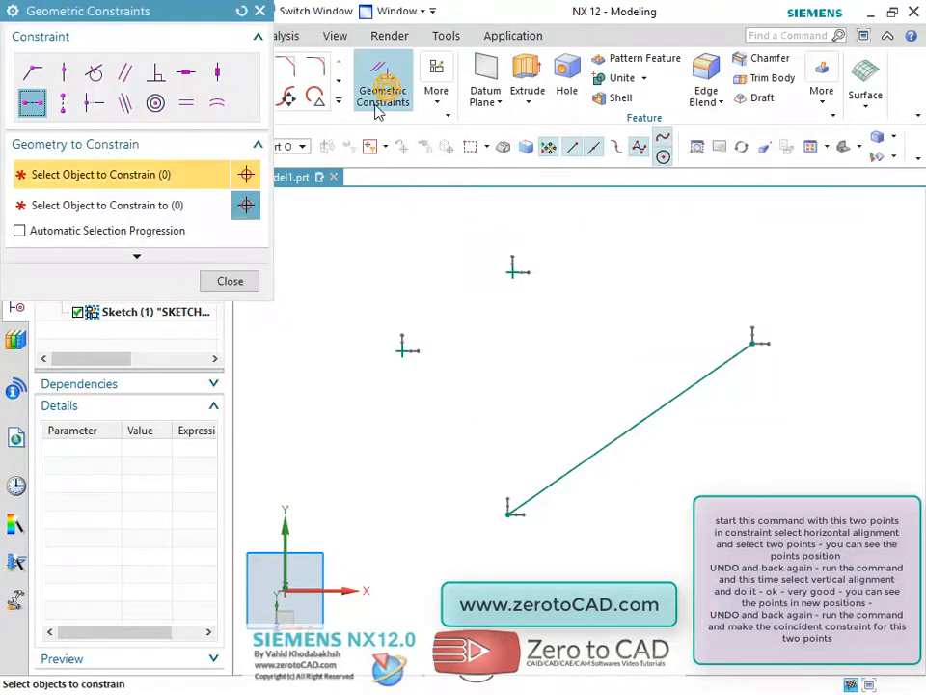
pyautogui.click(62, 104)
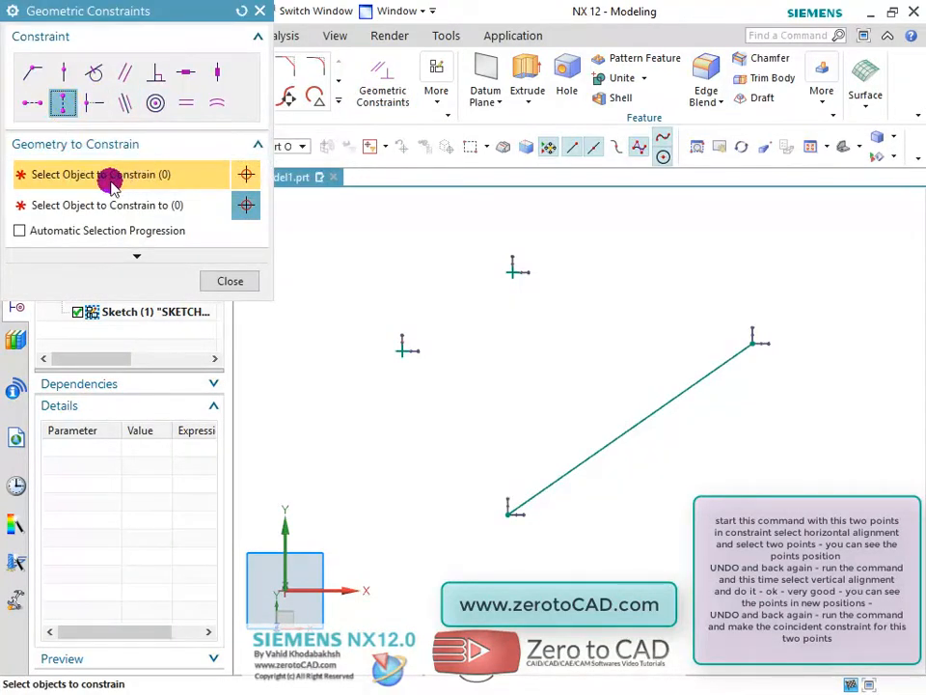
pyautogui.click(405, 349)
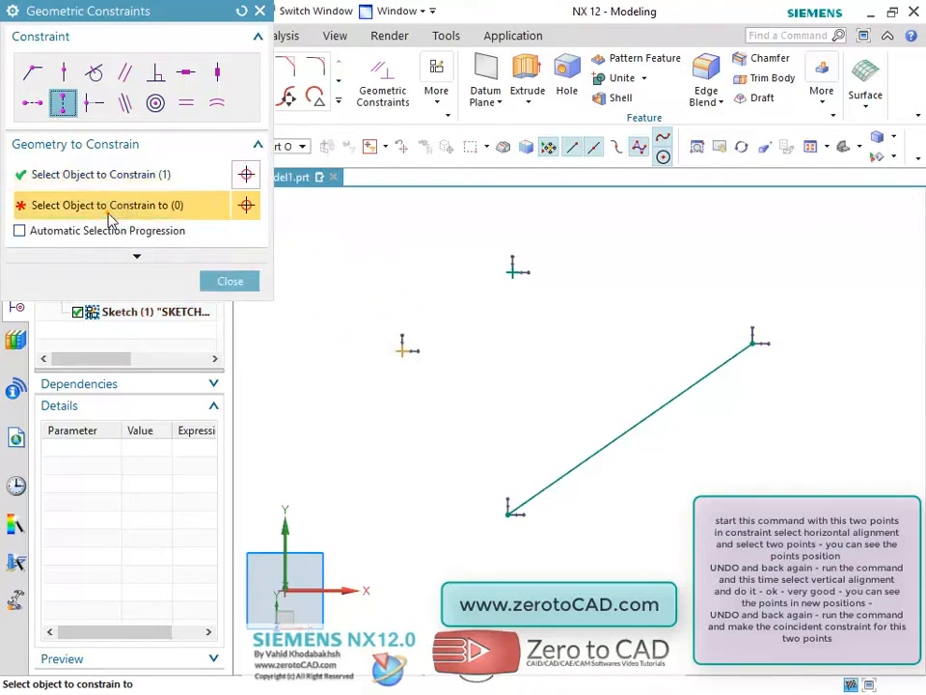
pyautogui.click(510, 270)
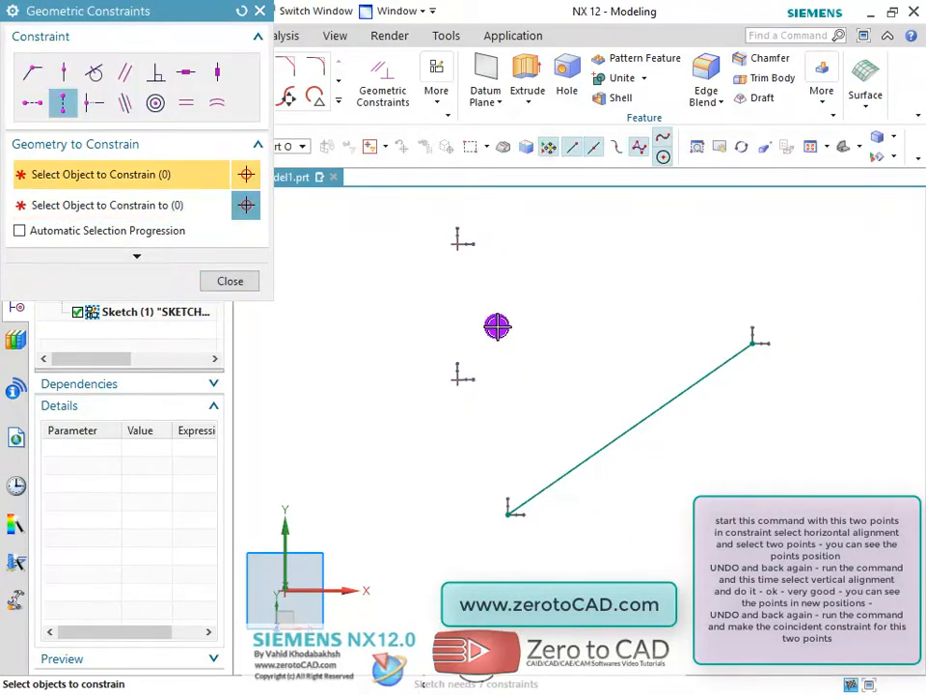
pyautogui.hotkey('ctrl', 'z')
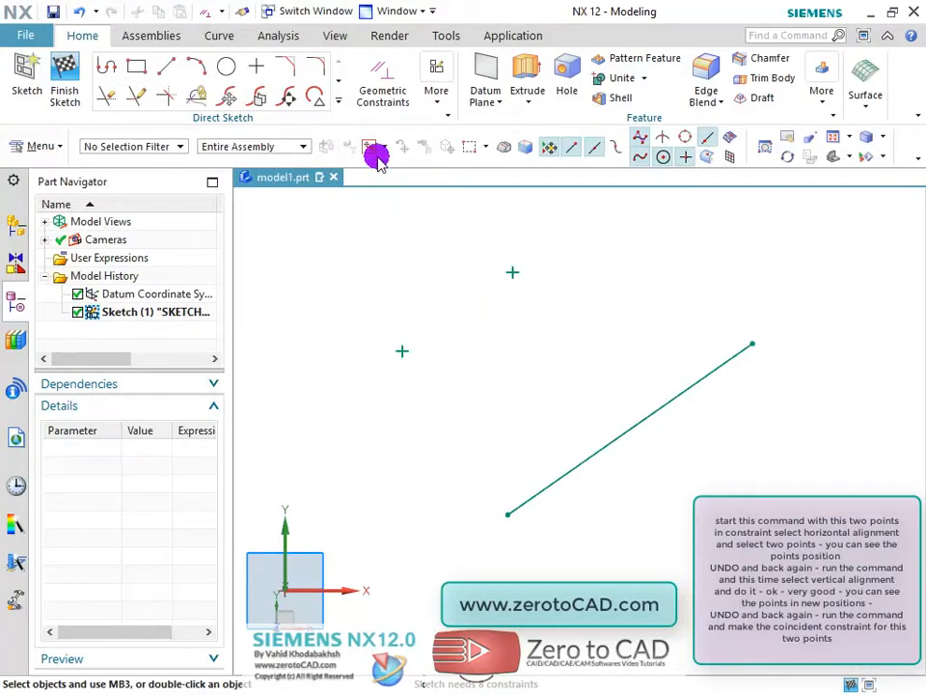
# - Apply a Coincident constraint from the lower sketch point to the upper sketch point
pyautogui.click(376, 94)
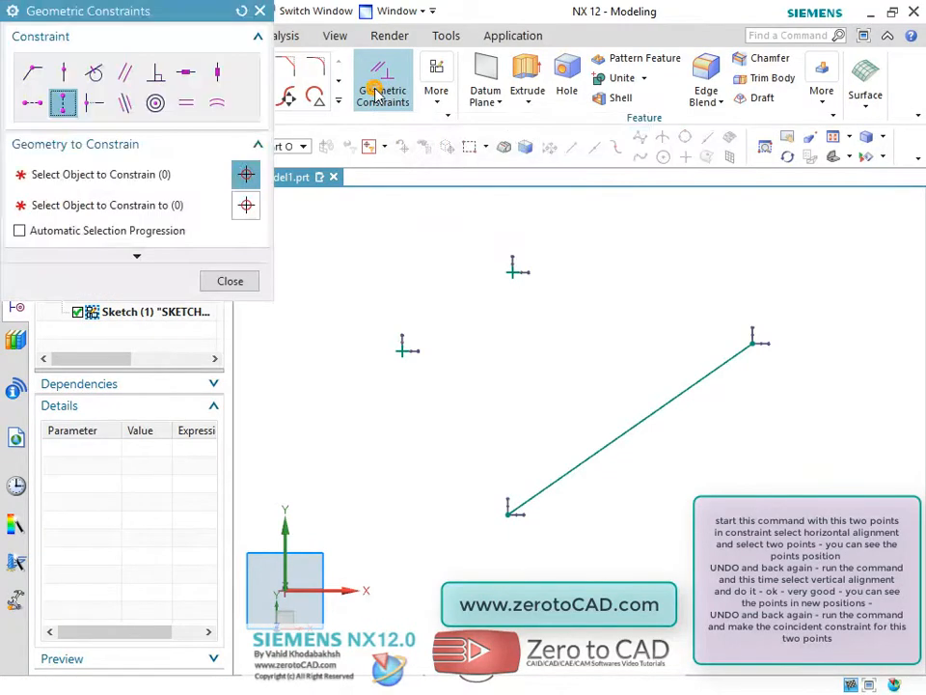
pyautogui.click(35, 71)
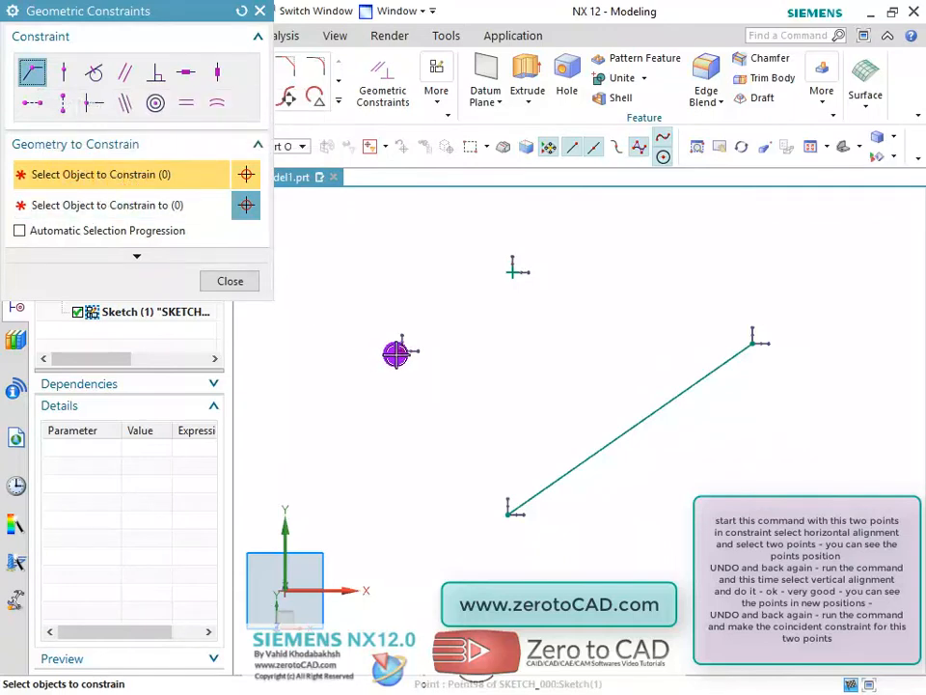
pyautogui.click(401, 350)
pyautogui.click(96, 205)
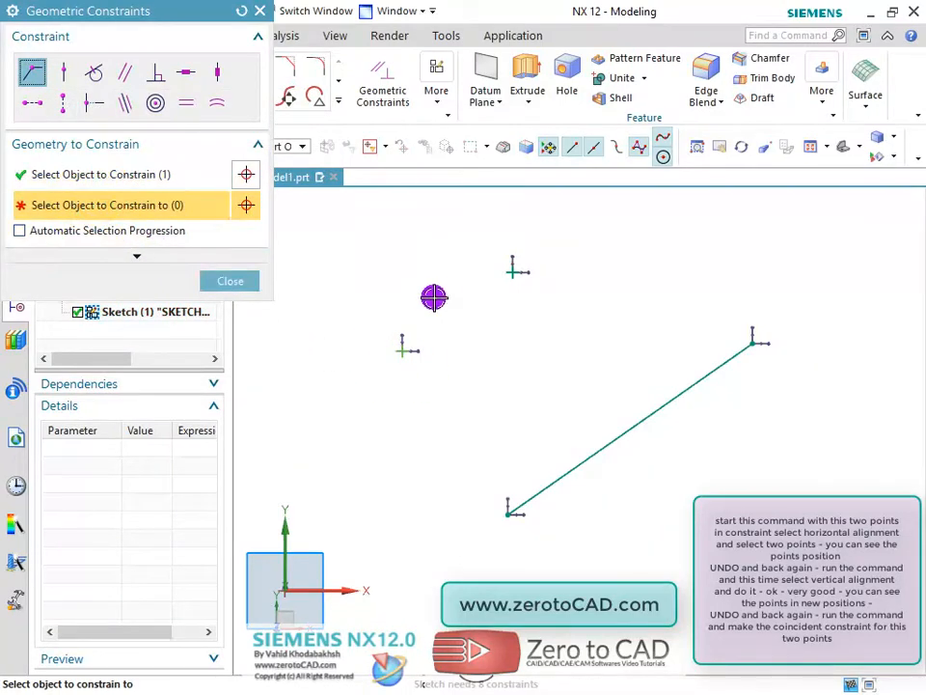
pyautogui.click(503, 273)
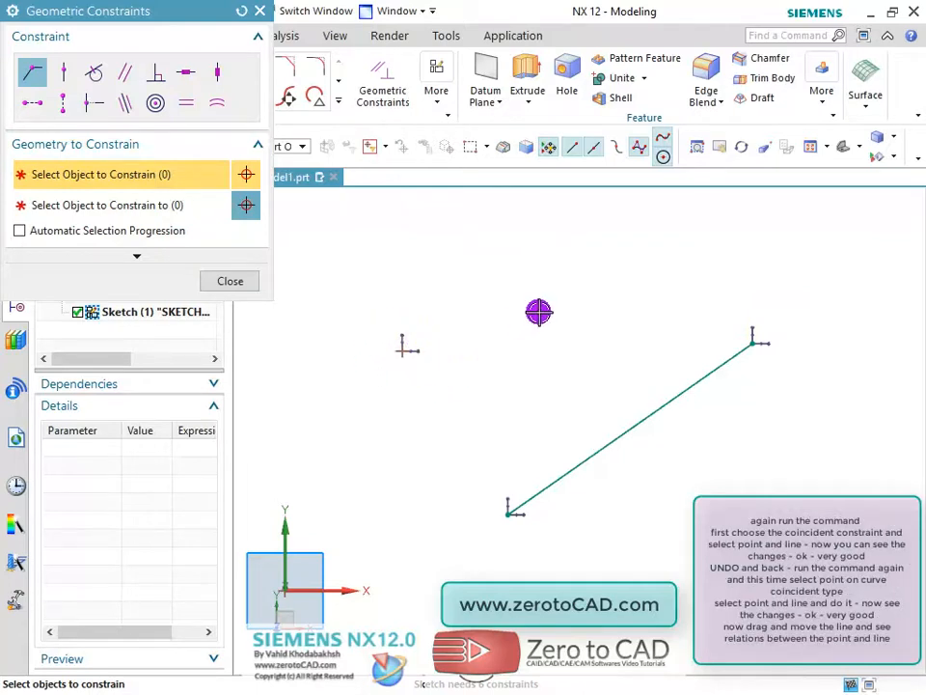
# - Undo the Coincident constraint between the two sketch points
pyautogui.hotkey('ctrl', 'z')
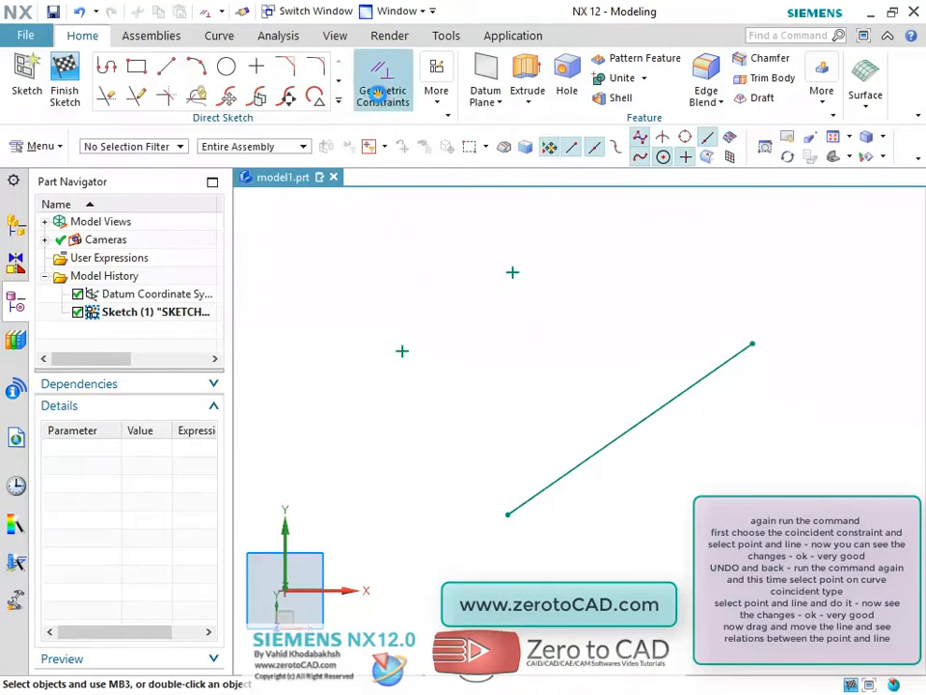
# - Try a Coincident constraint from the lower sketch point to the slanted line's lower endpoint, and undo it
pyautogui.click(377, 92)
pyautogui.click(147, 185)
pyautogui.click(30, 74)
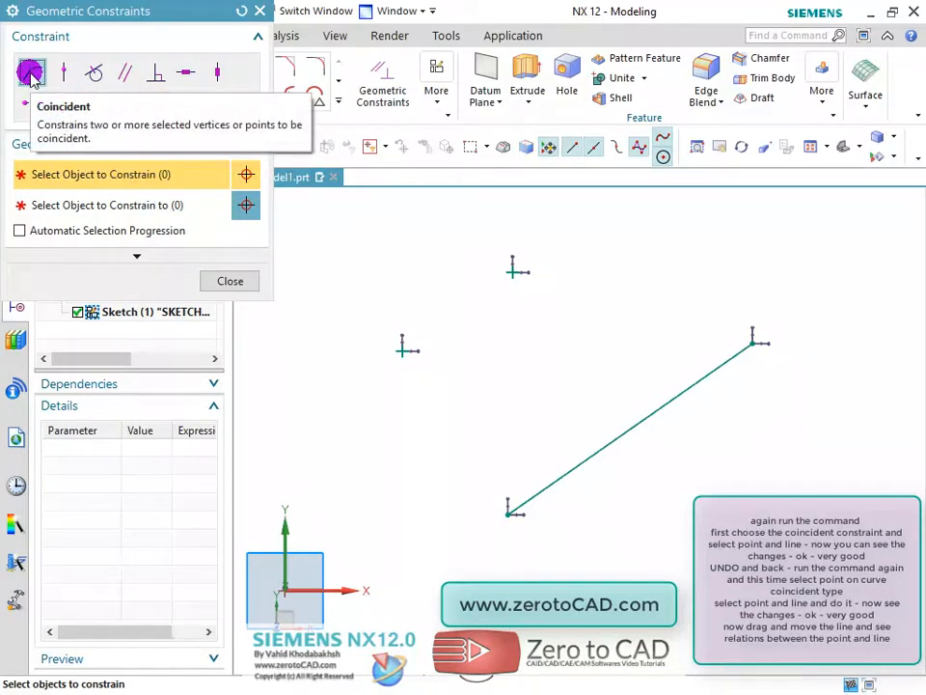
pyautogui.click(400, 351)
pyautogui.click(151, 213)
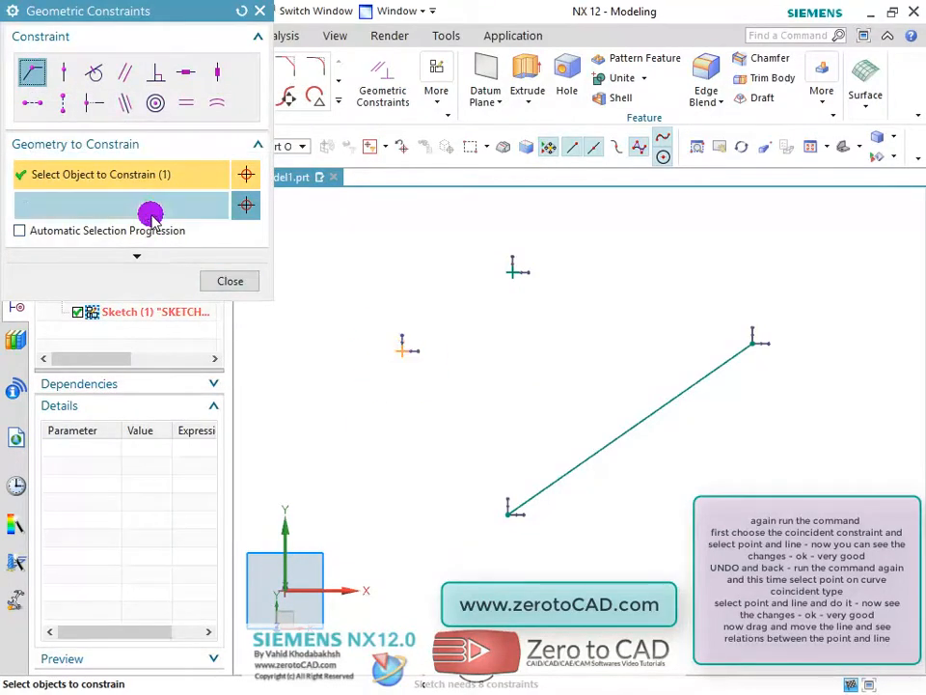
pyautogui.click(558, 480)
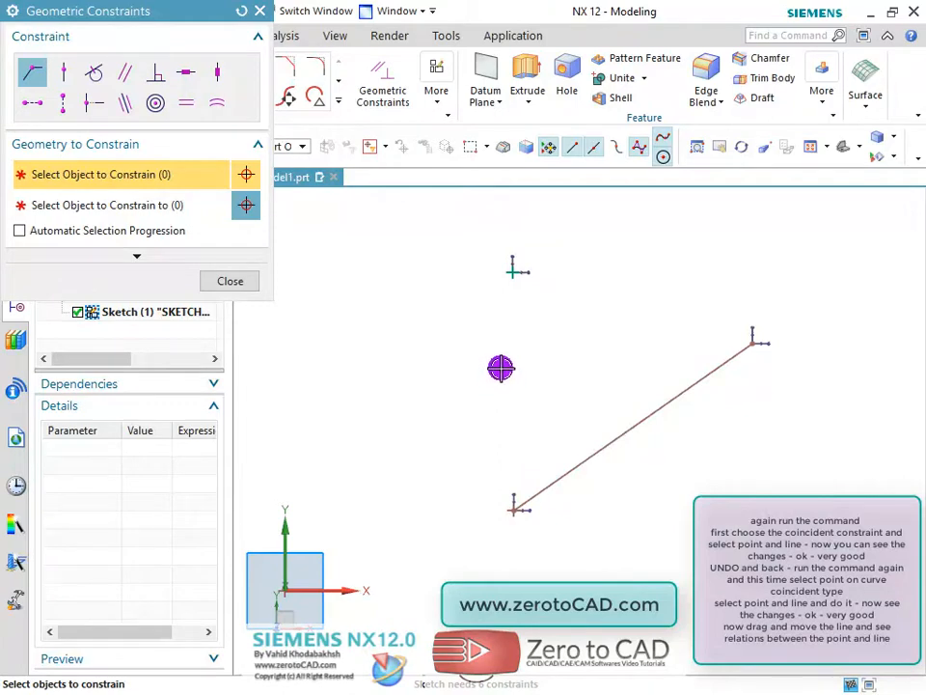
pyautogui.hotkey('ctrl', 'z')
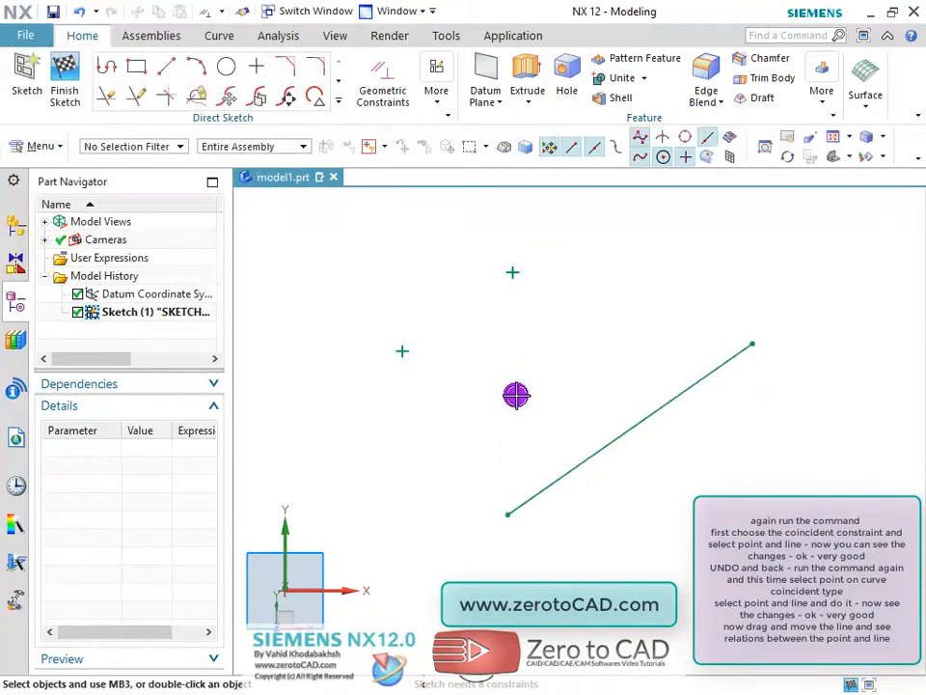
# - Apply a Point on Curve constraint from the lower sketch point to the slanted line, and move the line in the negative X direction
pyautogui.click(382, 91)
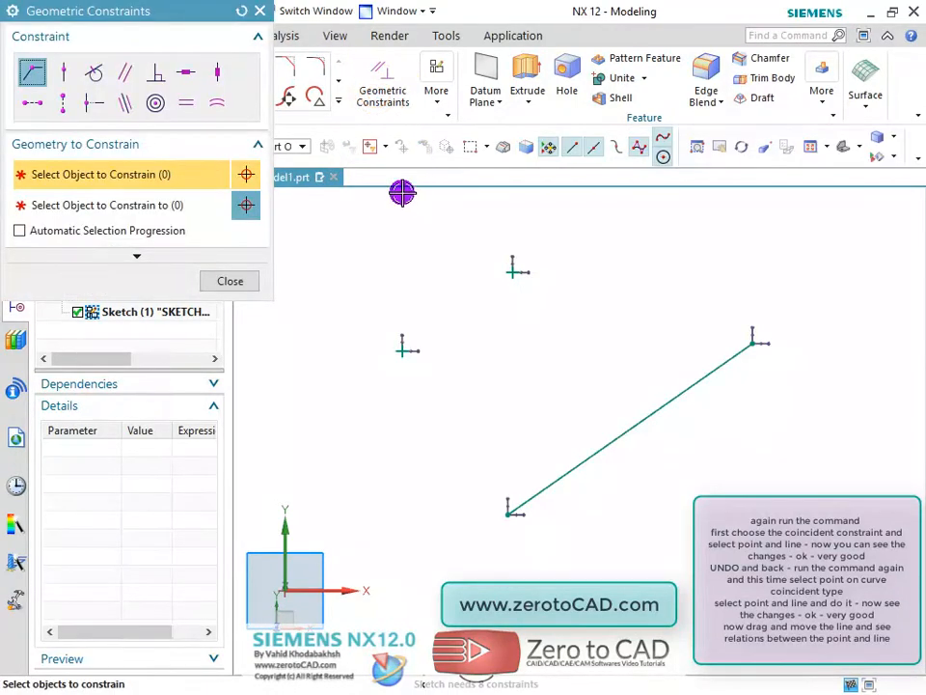
pyautogui.click(60, 77)
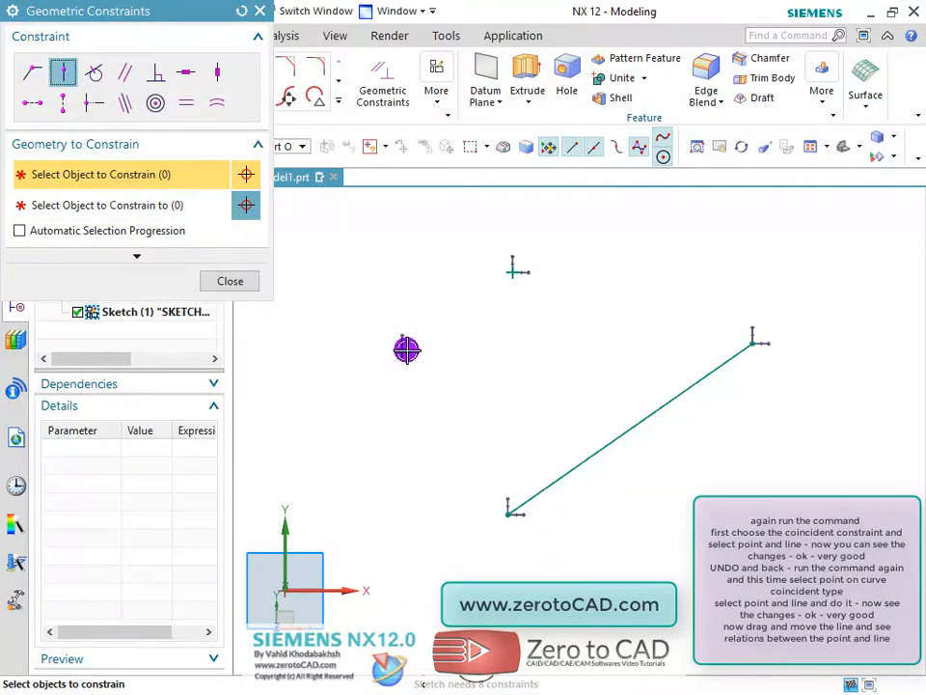
pyautogui.click(406, 349)
pyautogui.click(92, 206)
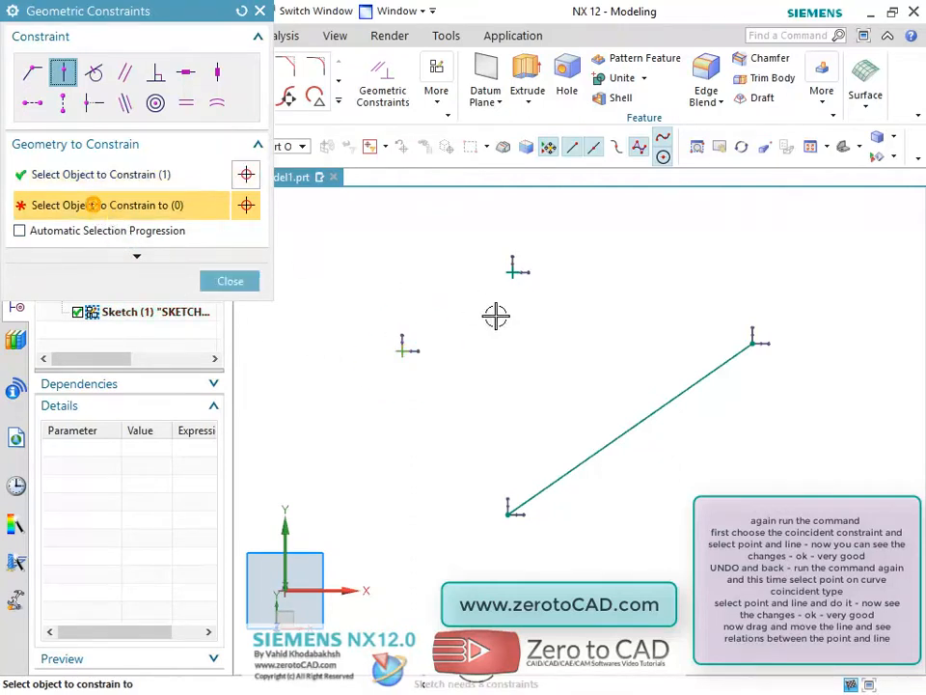
pyautogui.click(591, 454)
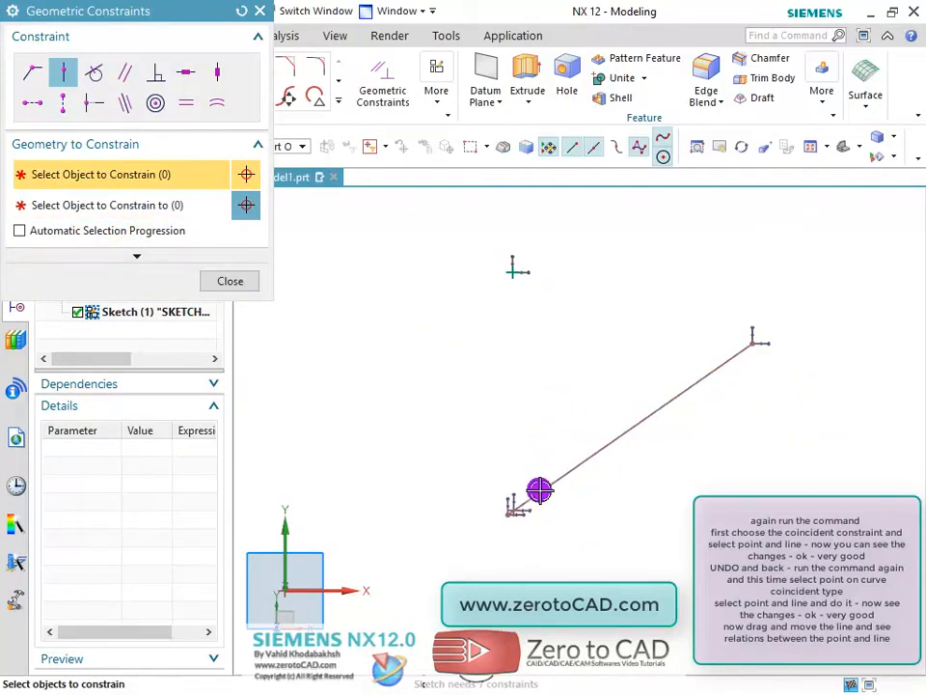
pyautogui.scroll(3, 530, 530)
pyautogui.scroll(-4, 529, 529)
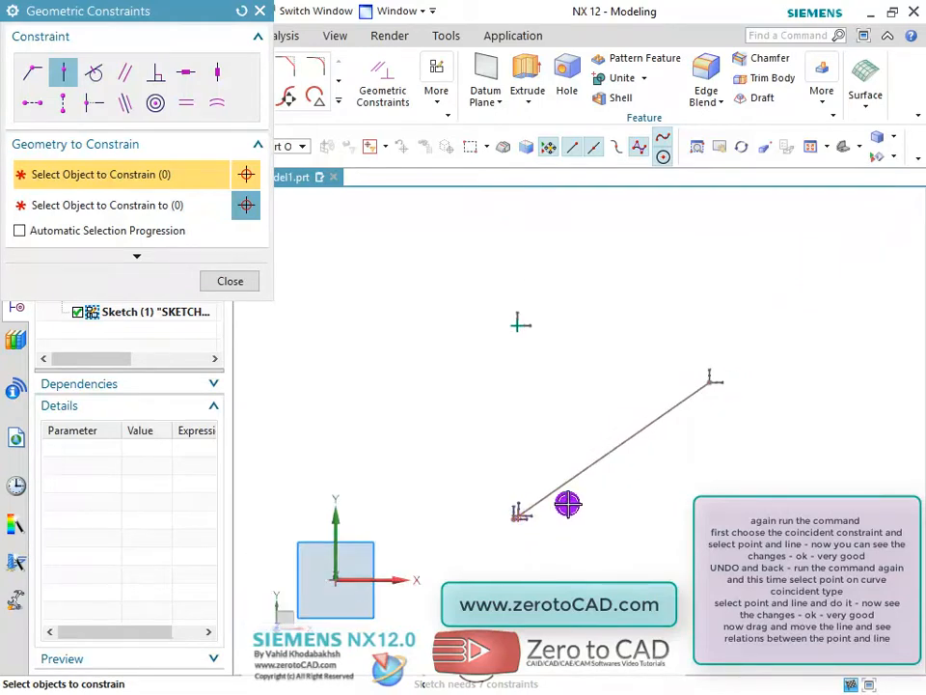
pyautogui.scroll(2, 585, 452)
pyautogui.scroll(-1, 549, 421)
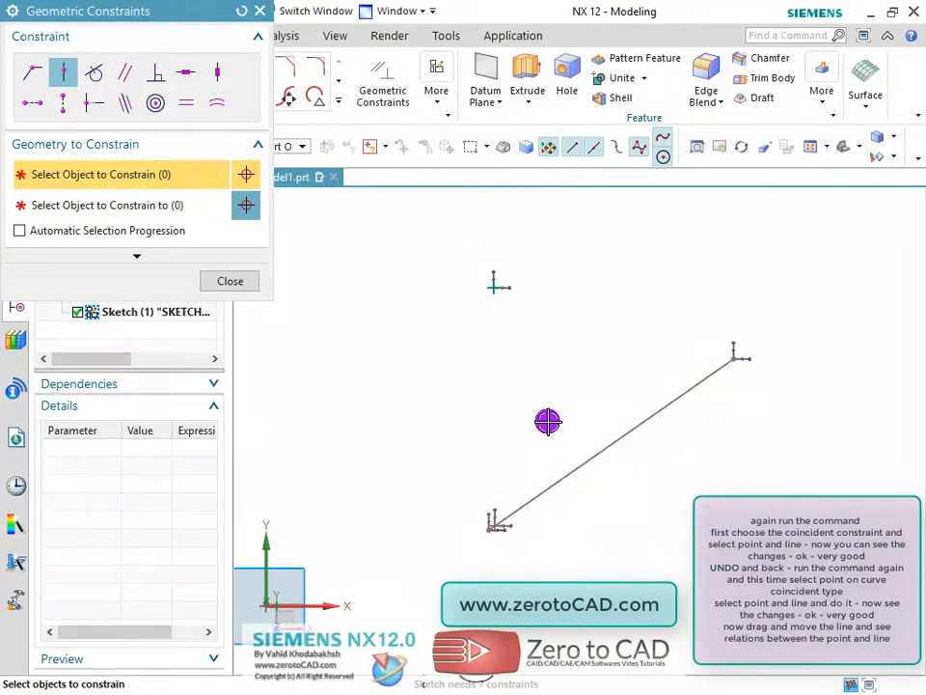
pyautogui.press('Escape')
pyautogui.moveTo(653, 413); pyautogui.dragTo(507, 390)
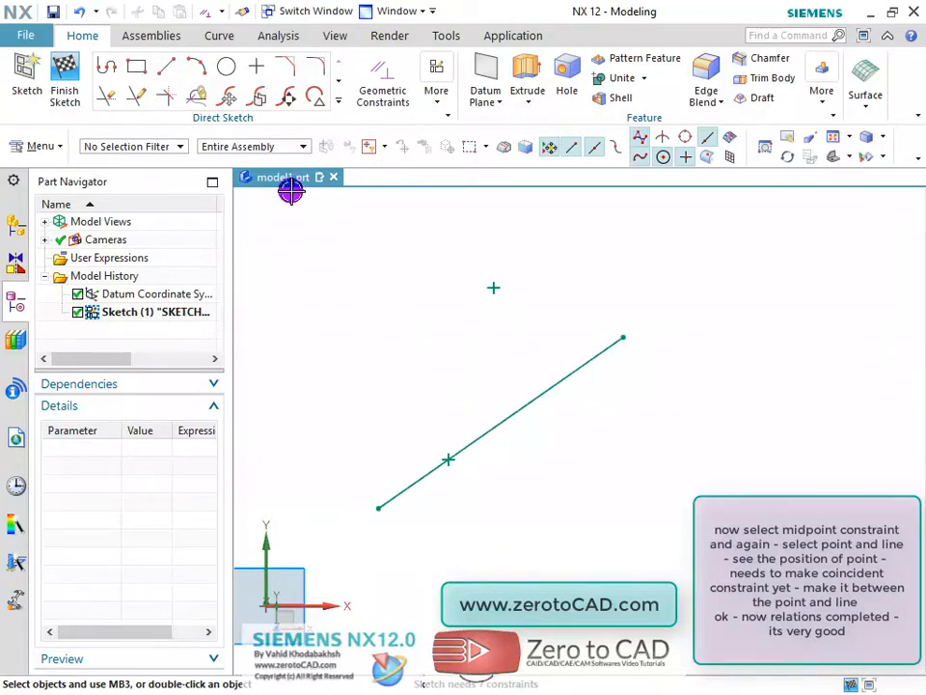
# - Apply a Midpoint constraint from the upper sketch point to the slanted line
pyautogui.click(331, 106)
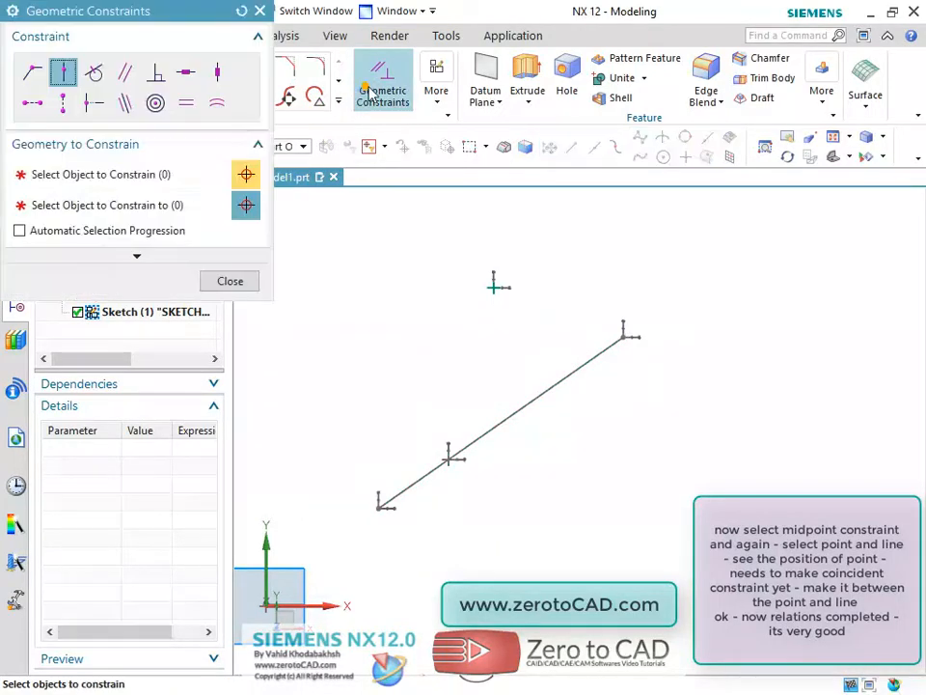
pyautogui.click(92, 104)
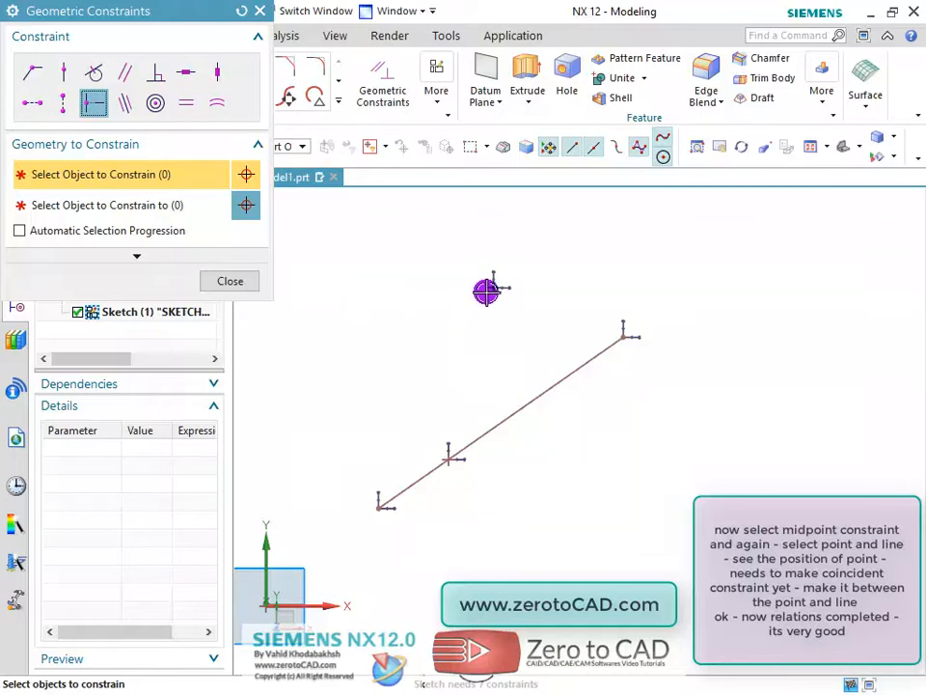
pyautogui.click(489, 289)
pyautogui.click(130, 212)
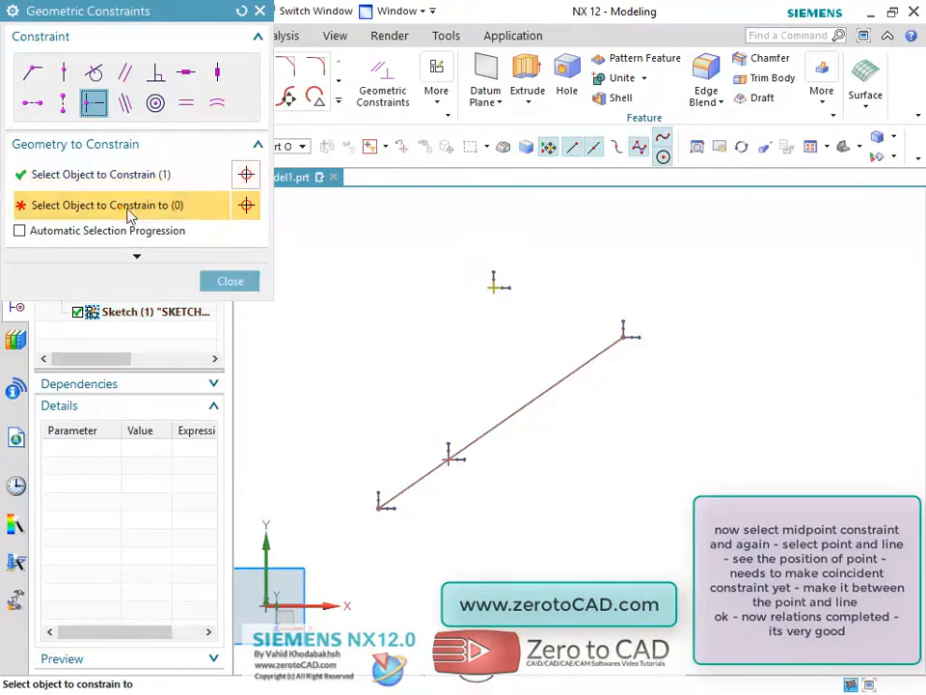
pyautogui.click(563, 385)
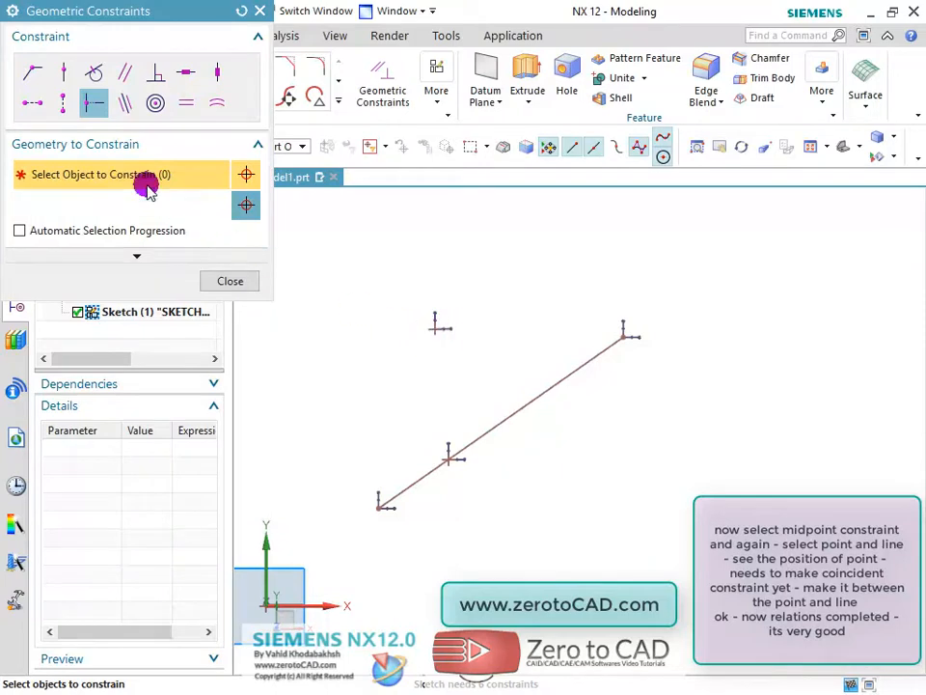
# - Apply a Coincident constraint from the upper sketch point to the slanted line
pyautogui.click(33, 76)
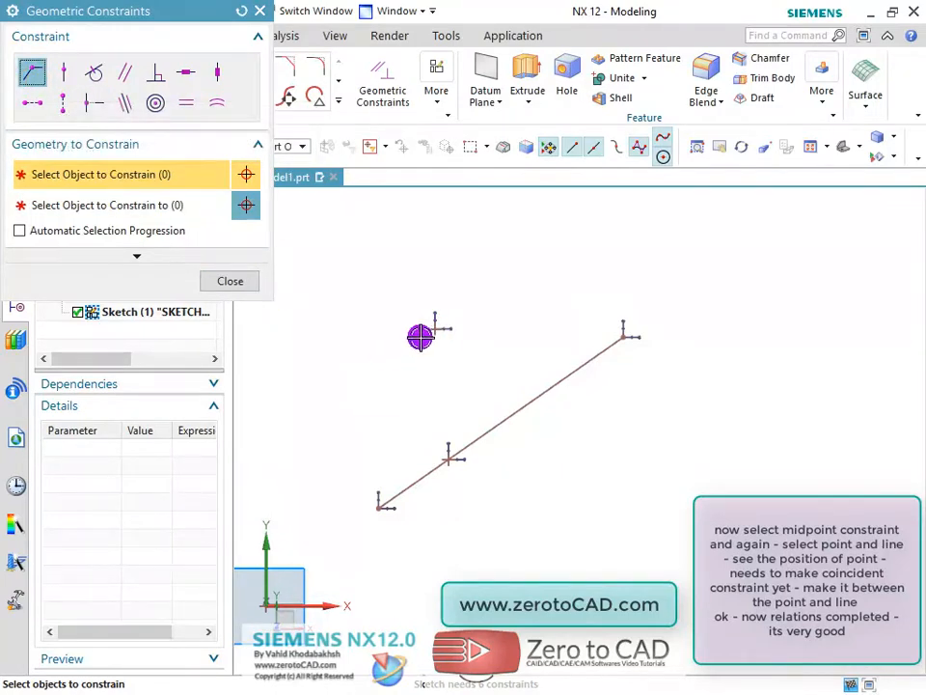
pyautogui.click(433, 326)
pyautogui.click(106, 211)
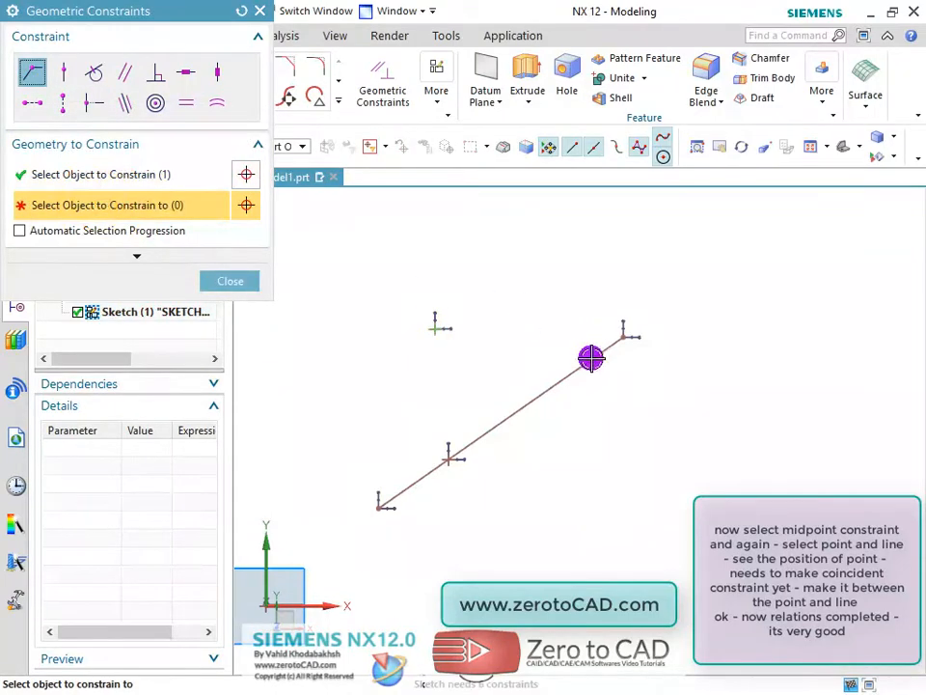
pyautogui.click(559, 387)
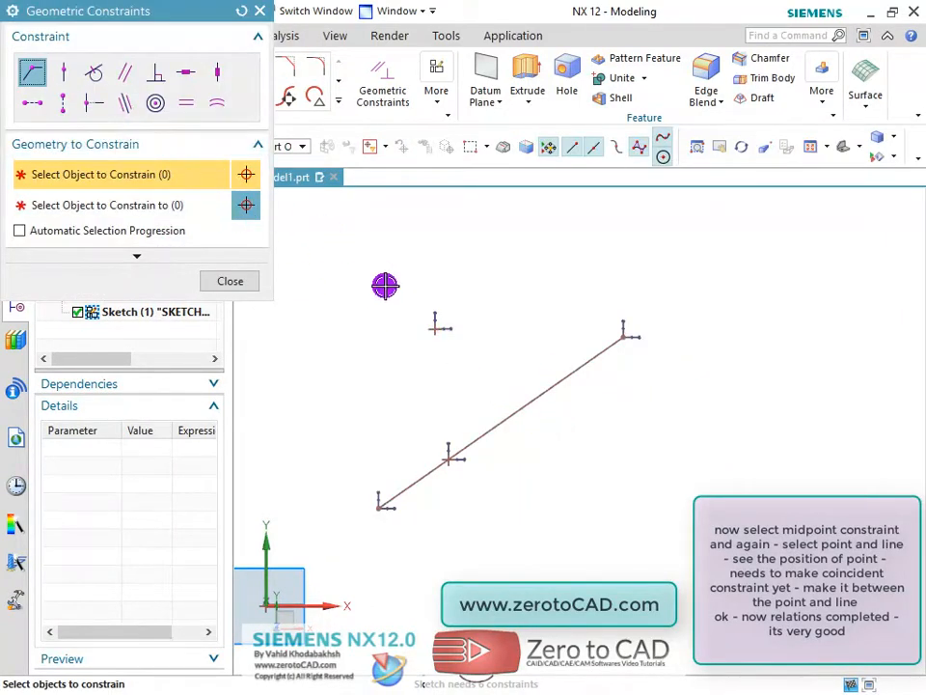
pyautogui.click(435, 328)
pyautogui.click(135, 206)
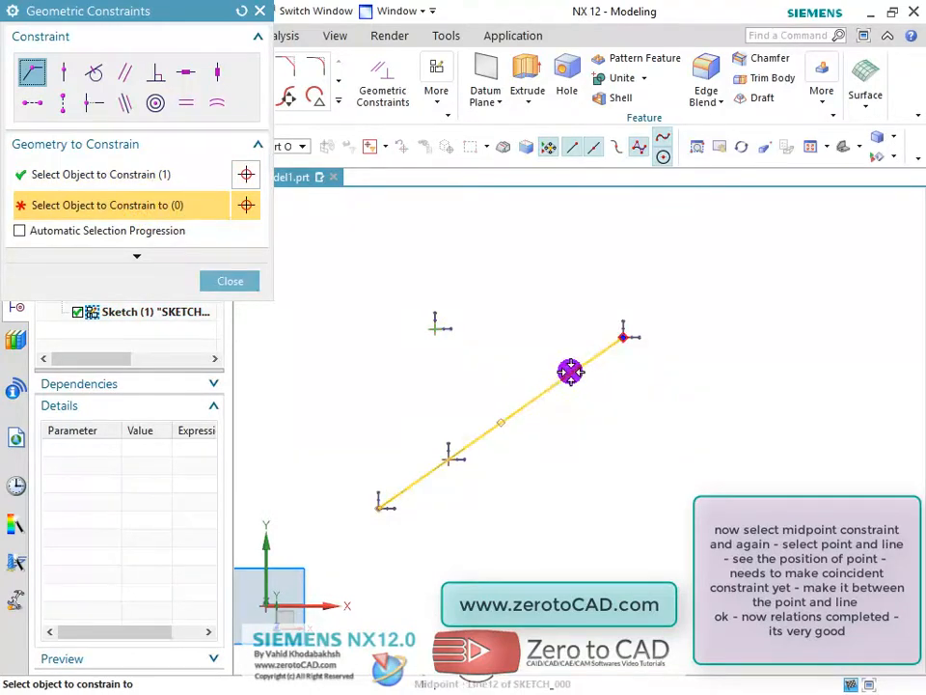
pyautogui.scroll(-1, 548, 416)
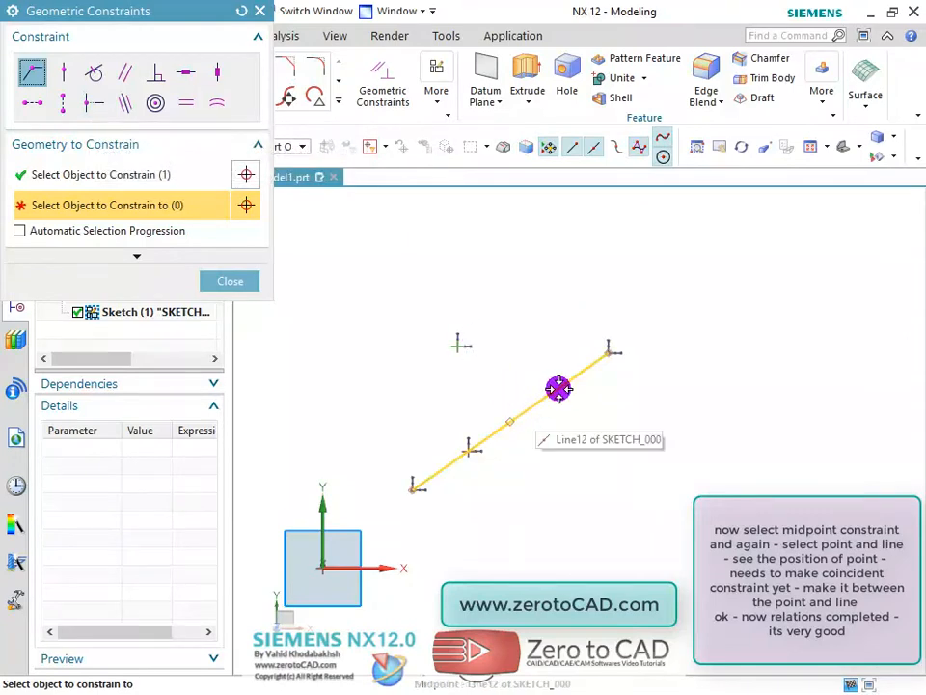
pyautogui.scroll(2, 559, 386)
pyautogui.click(564, 358)
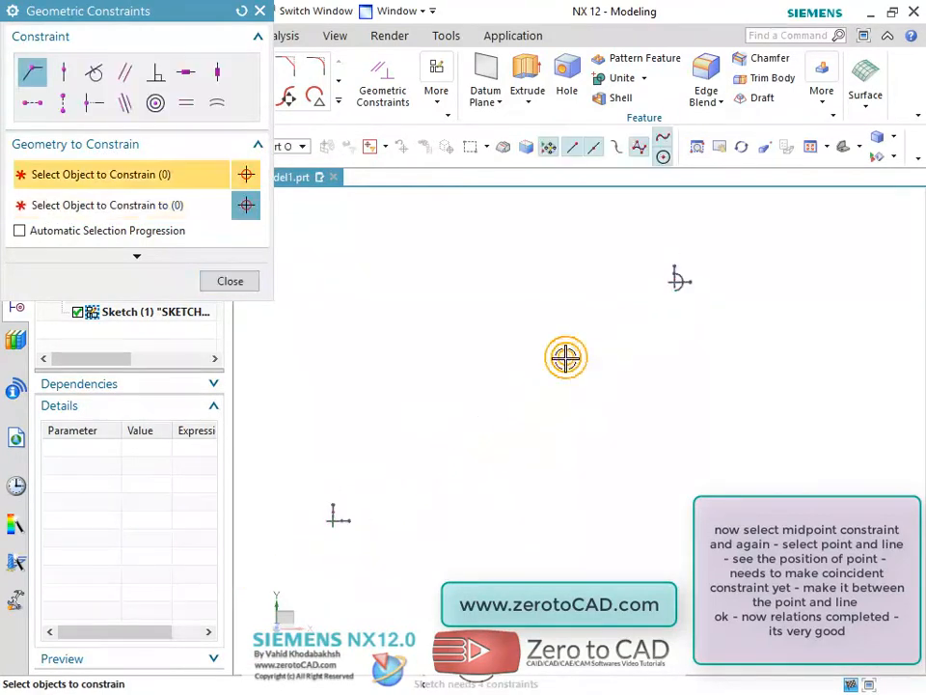
pyautogui.scroll(-4, 566, 375)
pyautogui.scroll(3, 566, 377)
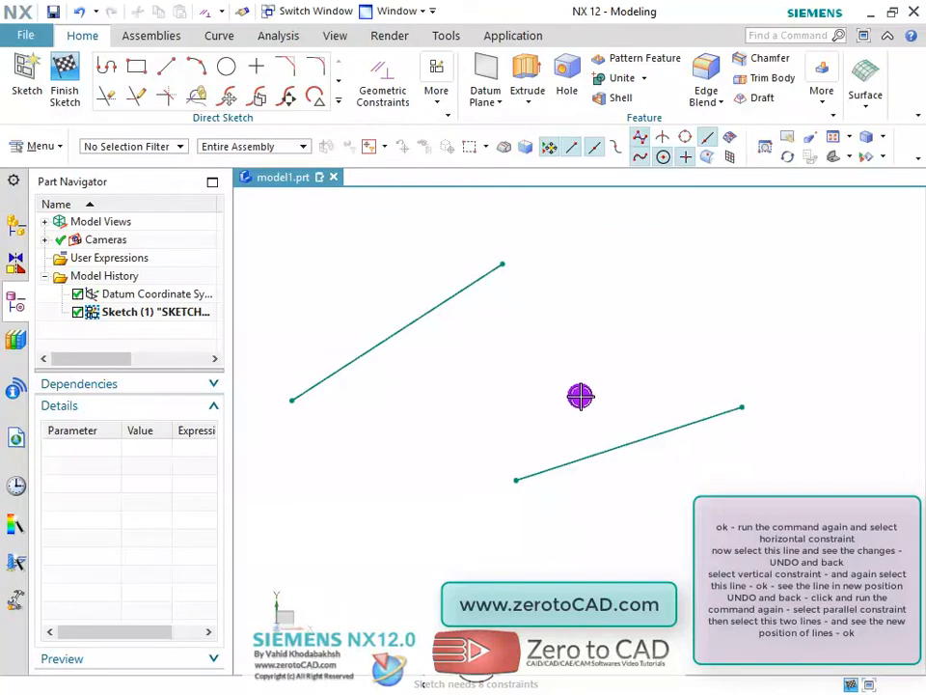
# - Try a Horizontal constraint on the upper of the two slanted lines, and undo it
pyautogui.scroll(-1, 549, 371)
pyautogui.scroll(1, 486, 391)
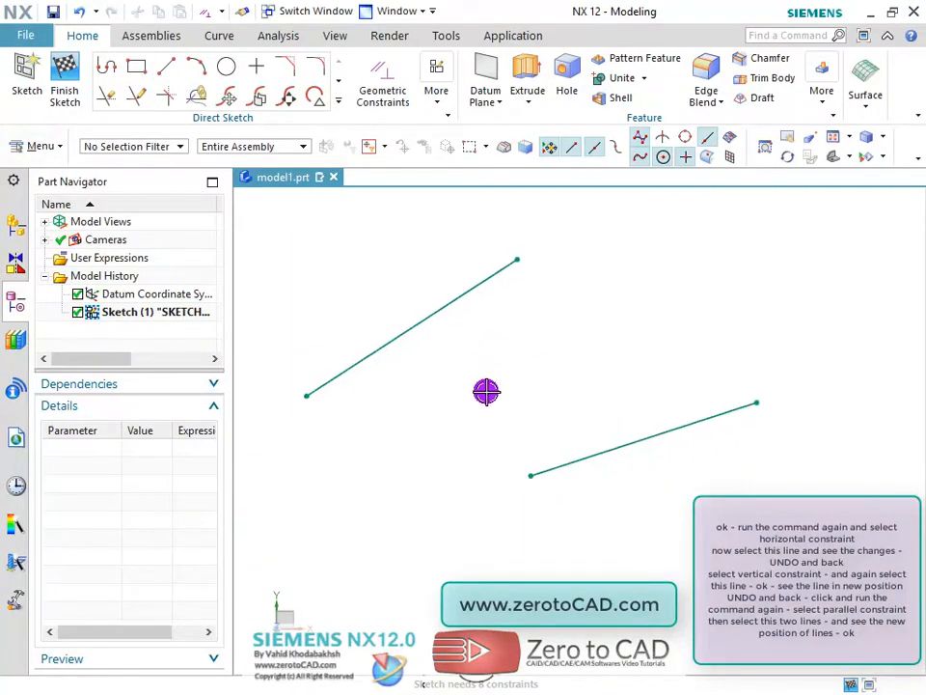
pyautogui.click(382, 92)
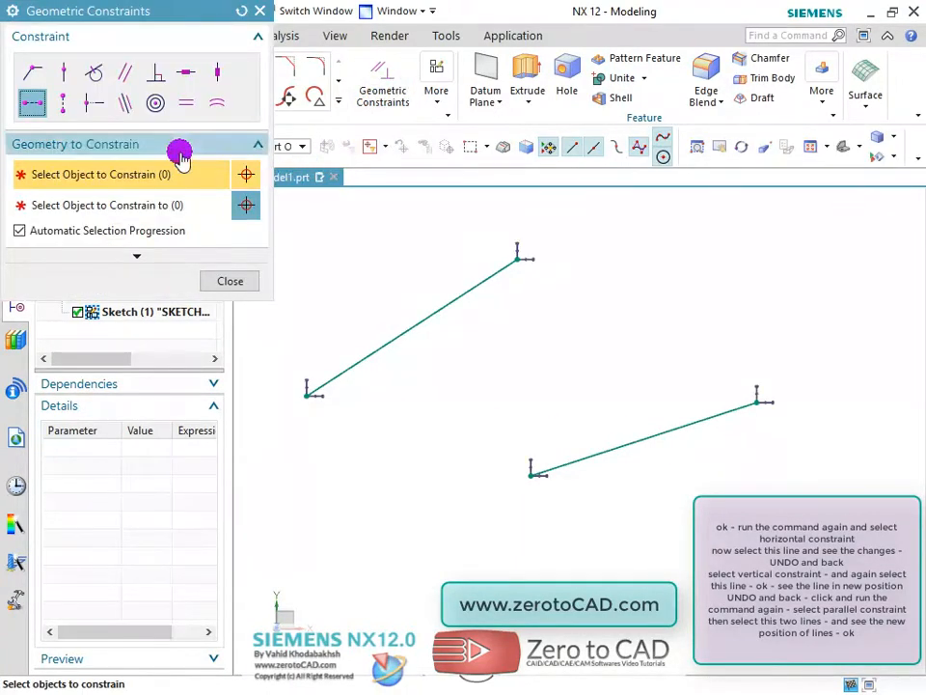
pyautogui.click(182, 72)
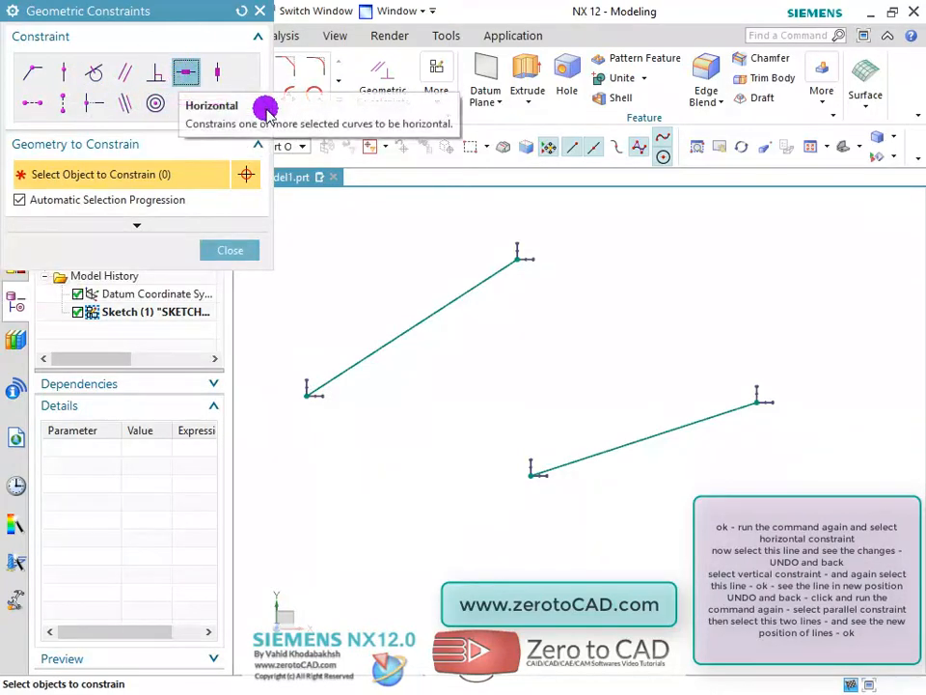
pyautogui.click(484, 277)
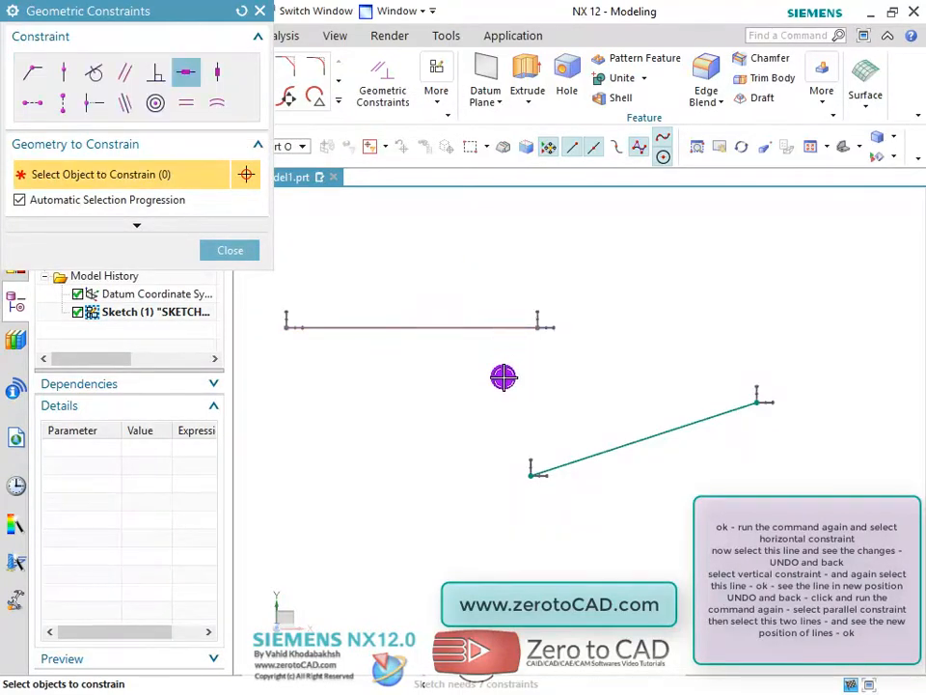
pyautogui.hotkey('ctrl', 'z')
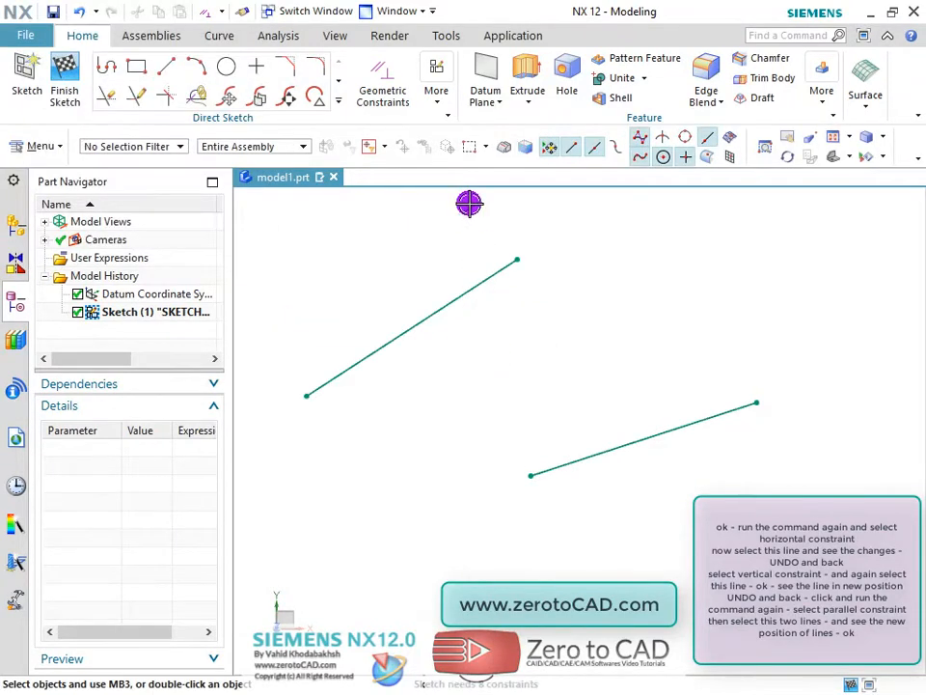
# - Try a Vertical constraint on the upper of the two slanted lines, and undo it
pyautogui.click(366, 89)
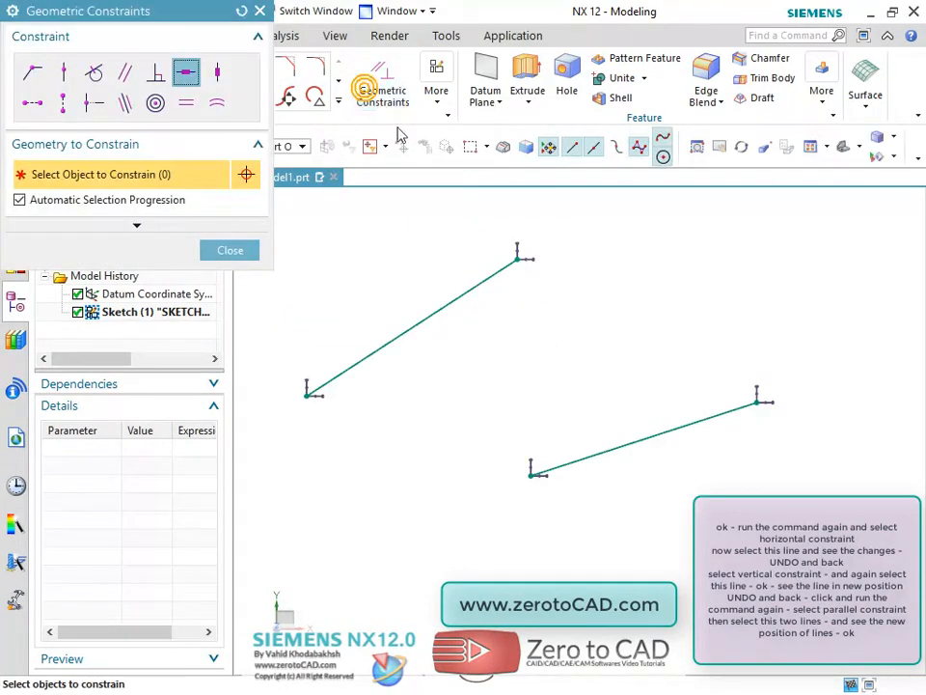
pyautogui.click(217, 72)
pyautogui.click(477, 279)
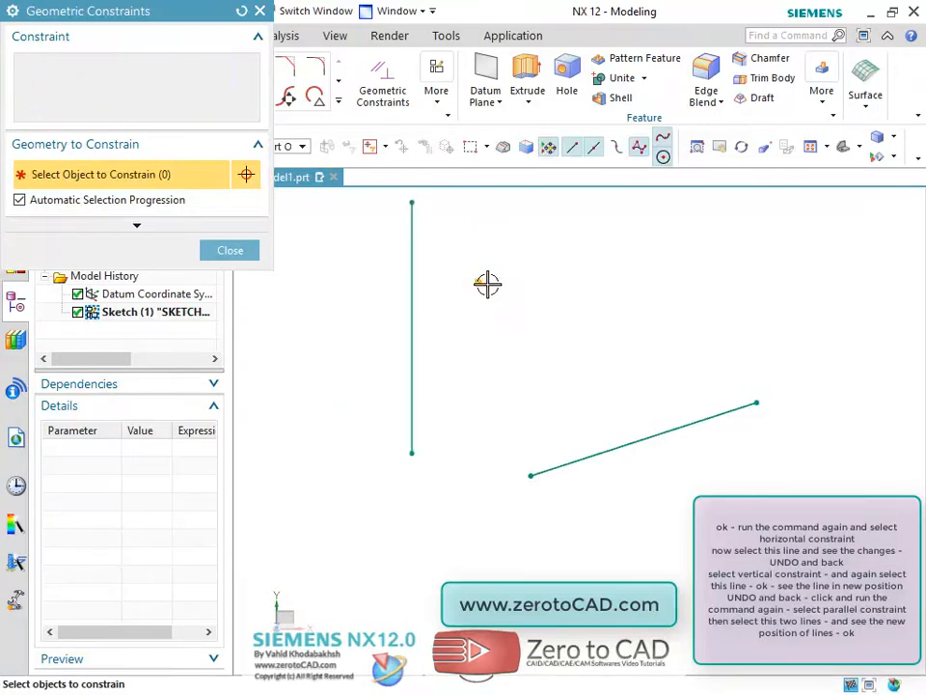
pyautogui.hotkey('ctrl', 'z')
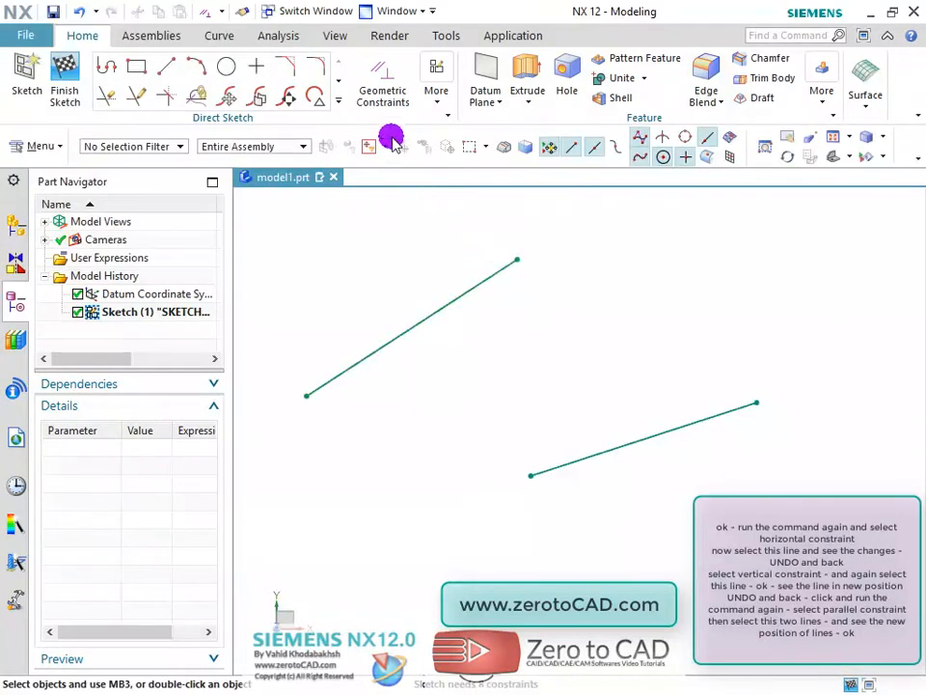
# - Try a Parallel constraint between the upper and lower slanted lines, and undo it
pyautogui.click(379, 85)
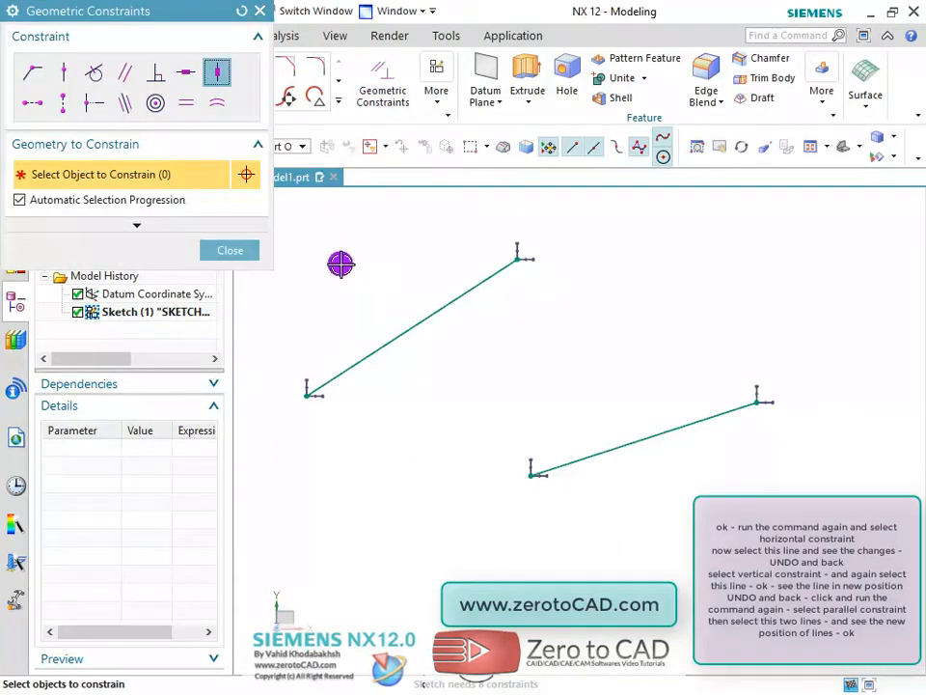
pyautogui.scroll(-1, 422, 323)
pyautogui.scroll(1, 390, 278)
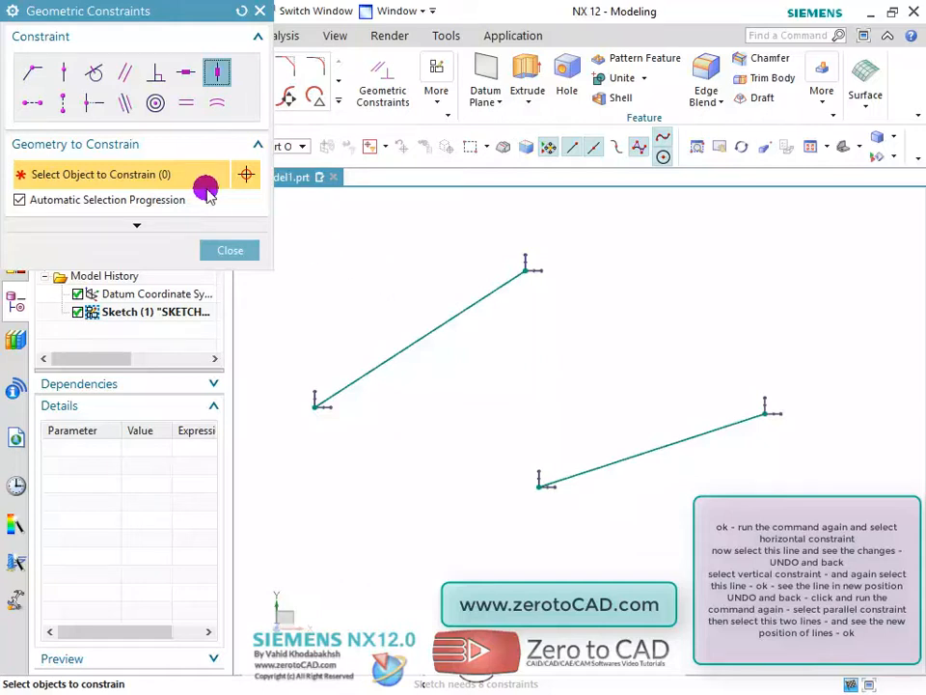
pyautogui.click(125, 75)
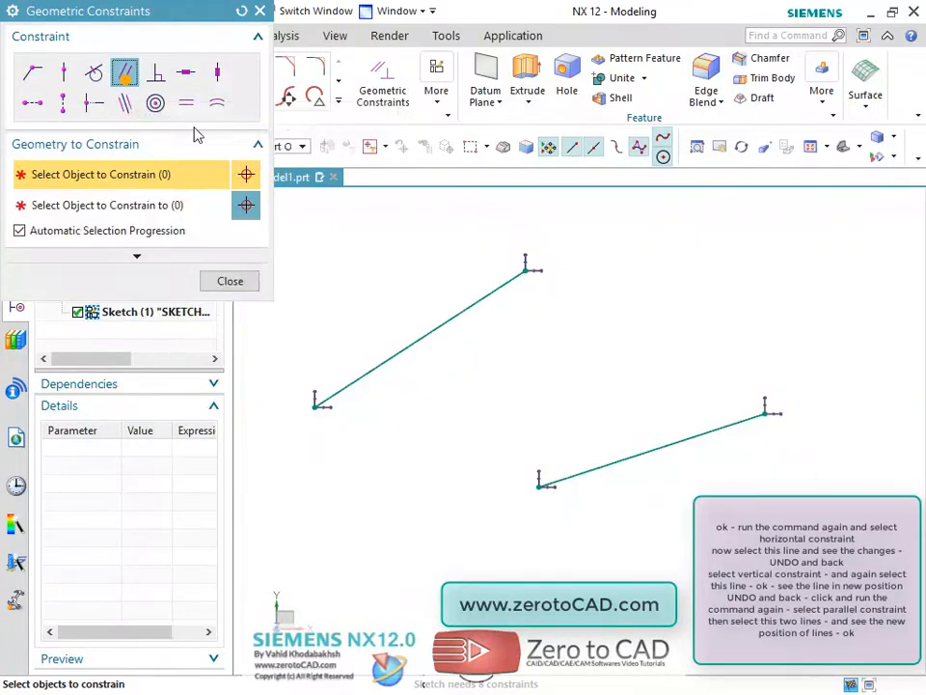
pyautogui.click(488, 292)
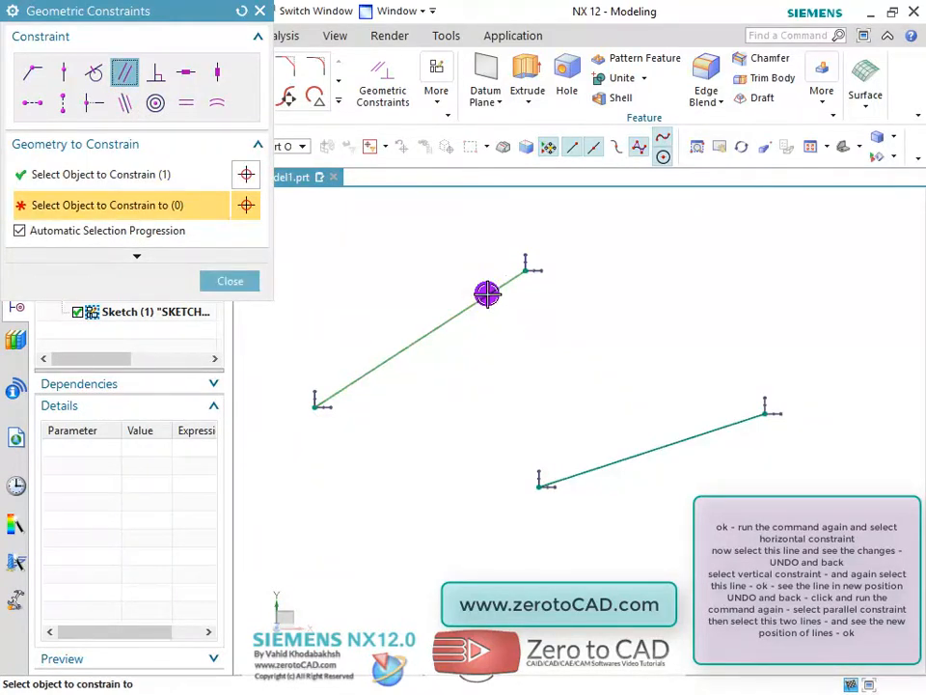
pyautogui.click(715, 435)
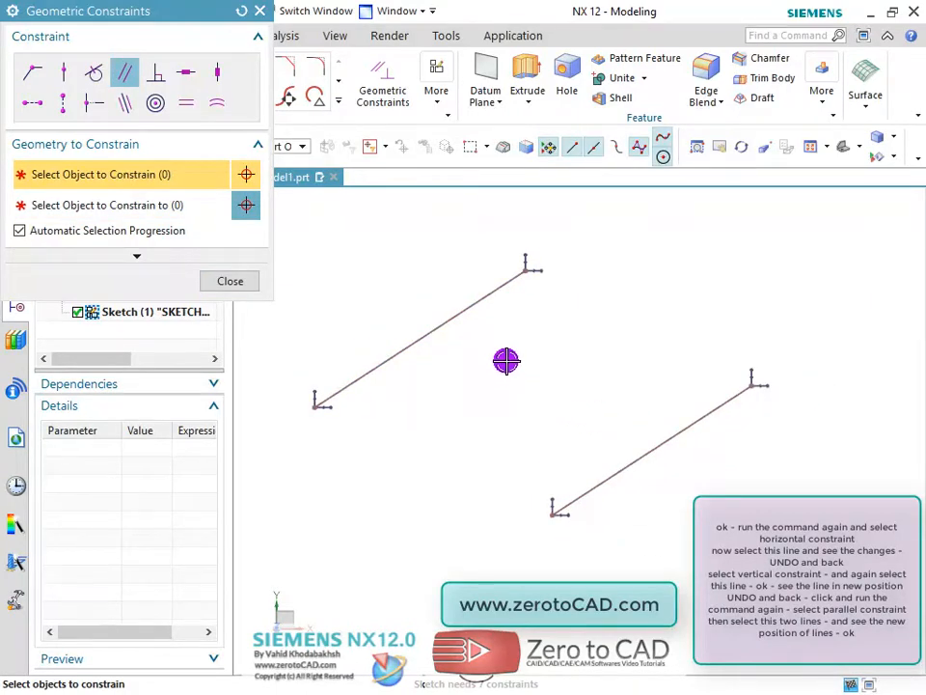
pyautogui.hotkey('ctrl', 'z')
# - Try a Perpendicular constraint between the upper and lower slanted lines, and undo it
pyautogui.click(376, 89)
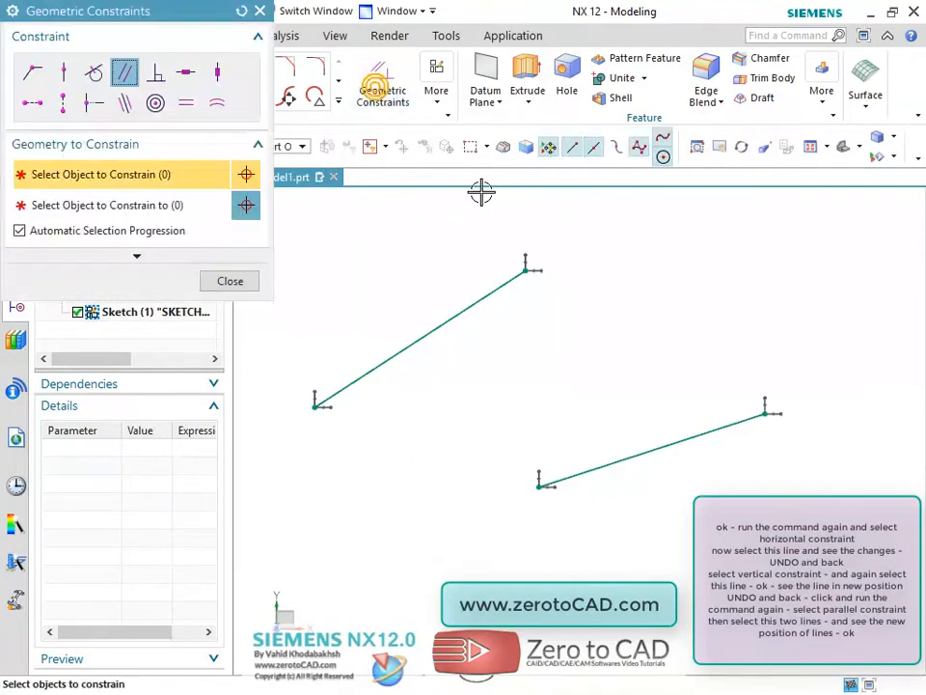
pyautogui.scroll(-1, 519, 335)
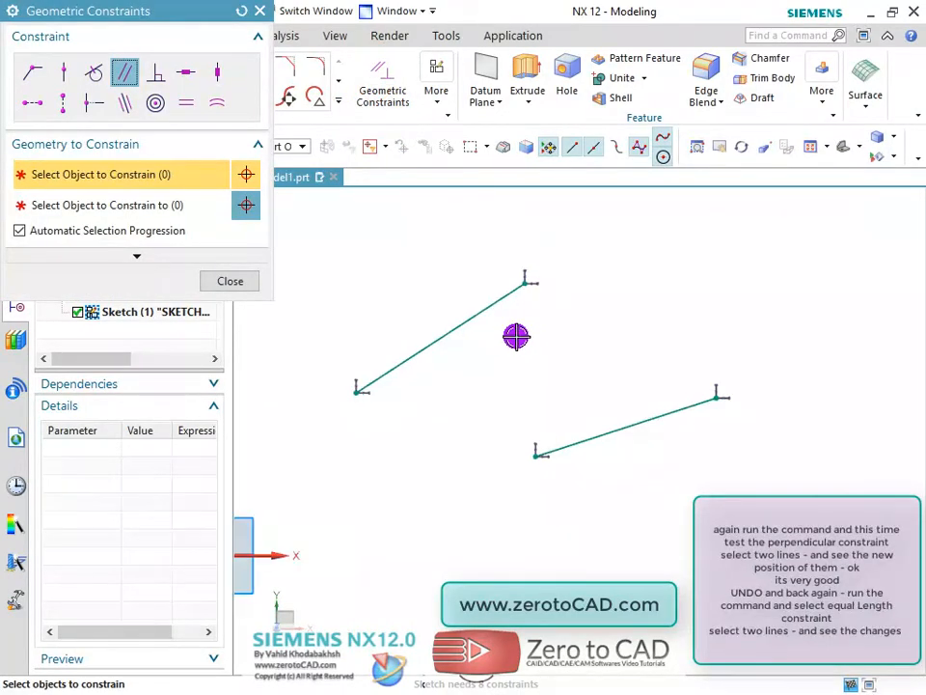
pyautogui.click(155, 75)
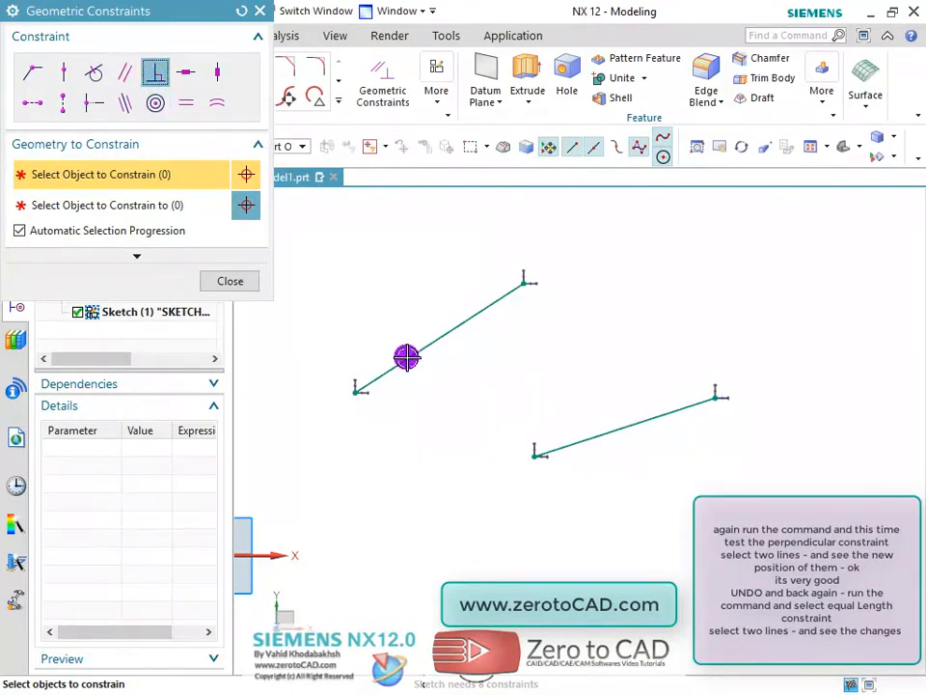
pyautogui.click(406, 357)
pyautogui.click(569, 442)
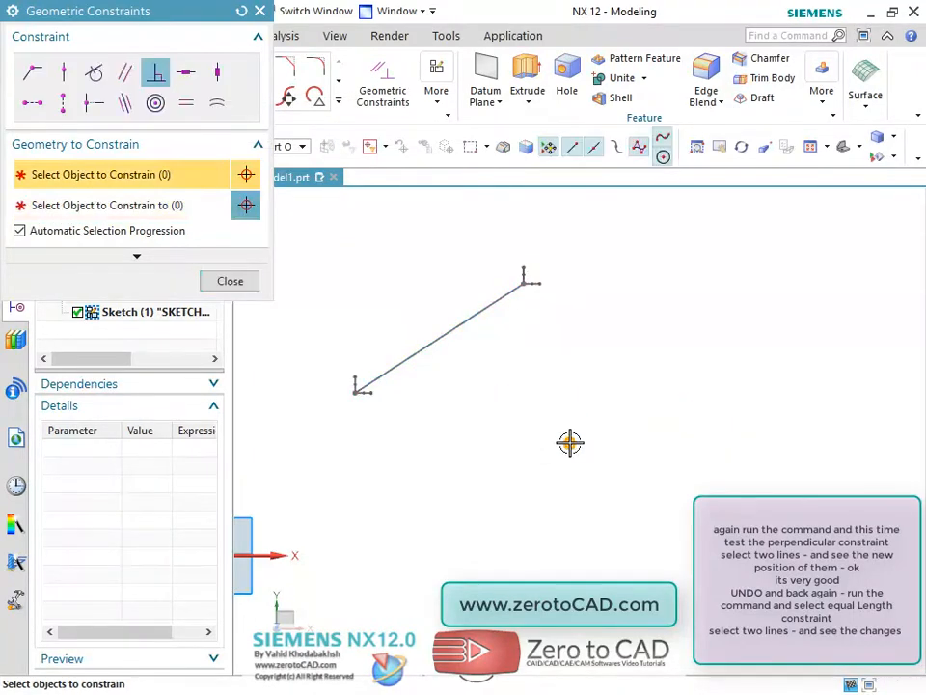
pyautogui.moveTo(570, 442); pyautogui.dragTo(519, 538, button='middle')
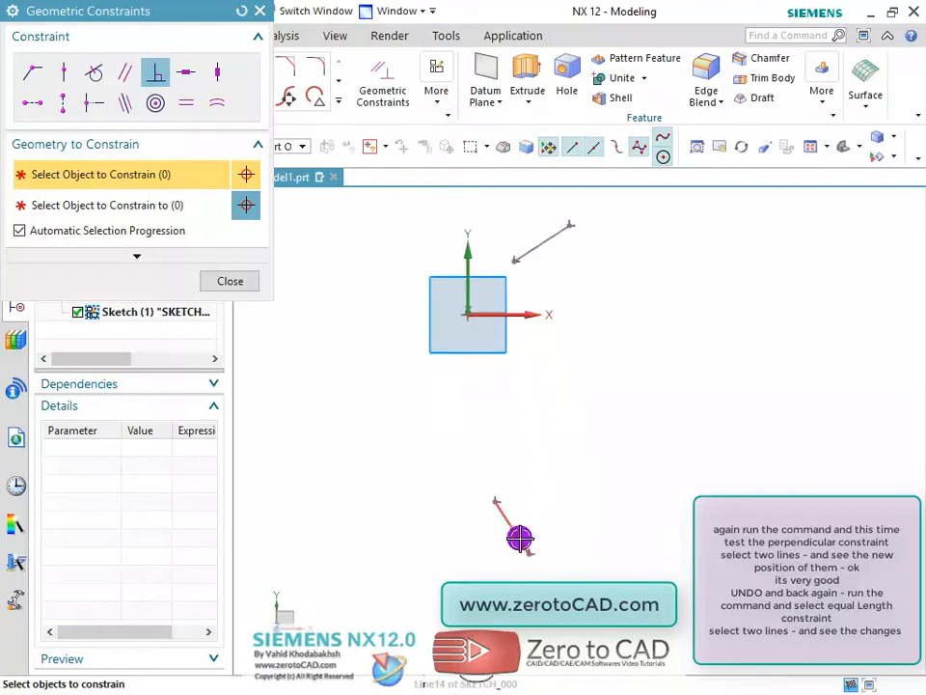
pyautogui.moveTo(566, 358); pyautogui.dragTo(558, 409, button='middle')
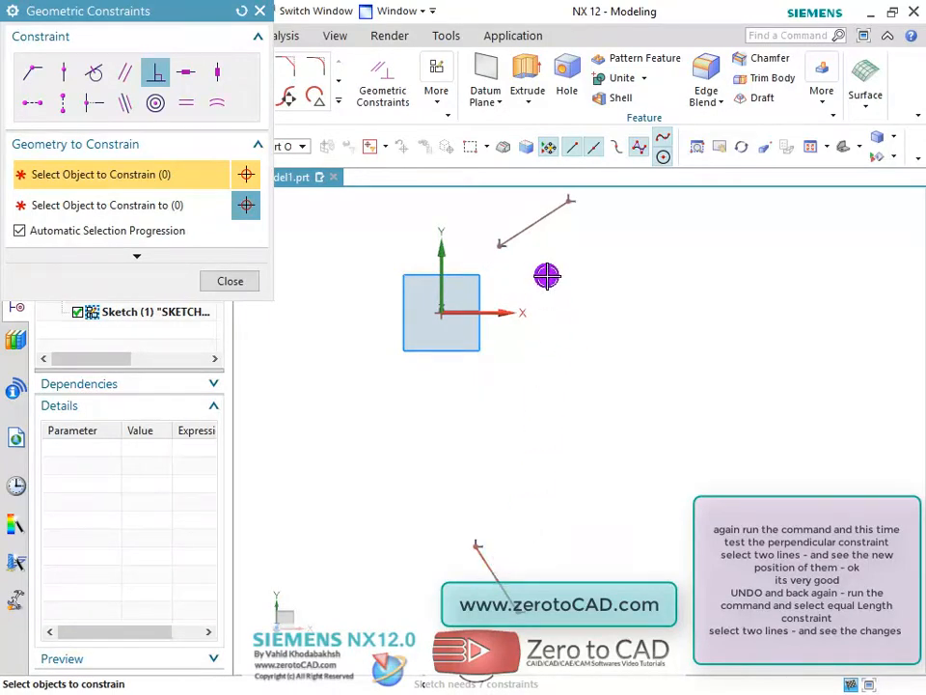
pyautogui.press('Escape')
pyautogui.hotkey('ctrl', 'z')
# - Try an Equal Length constraint between the upper and lower slanted lines, and undo it
pyautogui.scroll(-2, 565, 344)
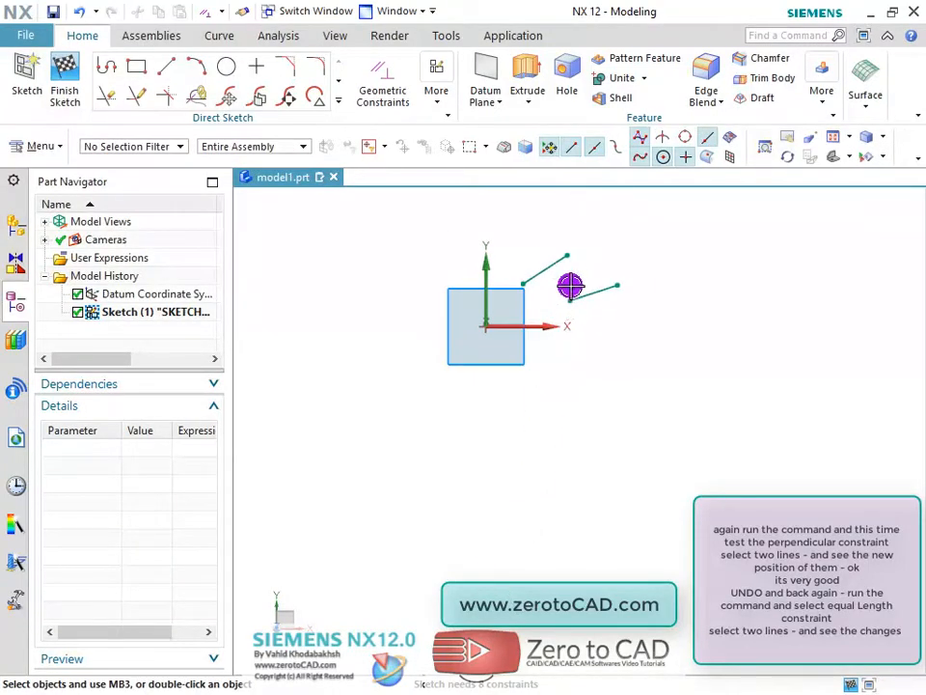
pyautogui.scroll(7, 570, 272)
pyautogui.moveTo(579, 228)
pyautogui.mouseDown(button='middle')
pyautogui.moveTo(602, 304)
pyautogui.moveTo(617, 223)
pyautogui.moveTo(565, 327)
pyautogui.moveTo(523, 316)
pyautogui.mouseUp(button='middle')
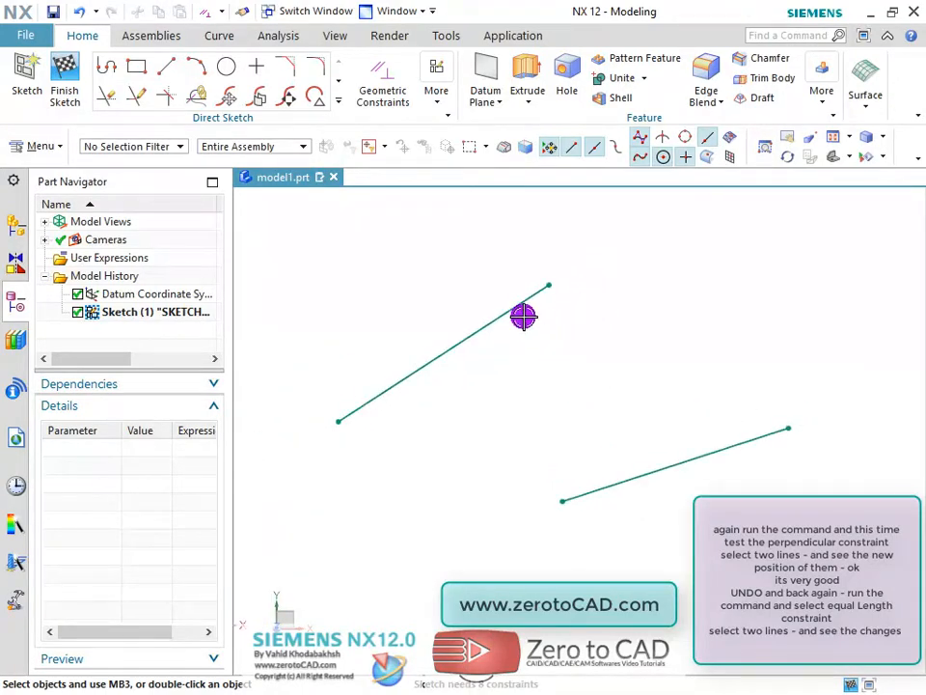
pyautogui.click(374, 101)
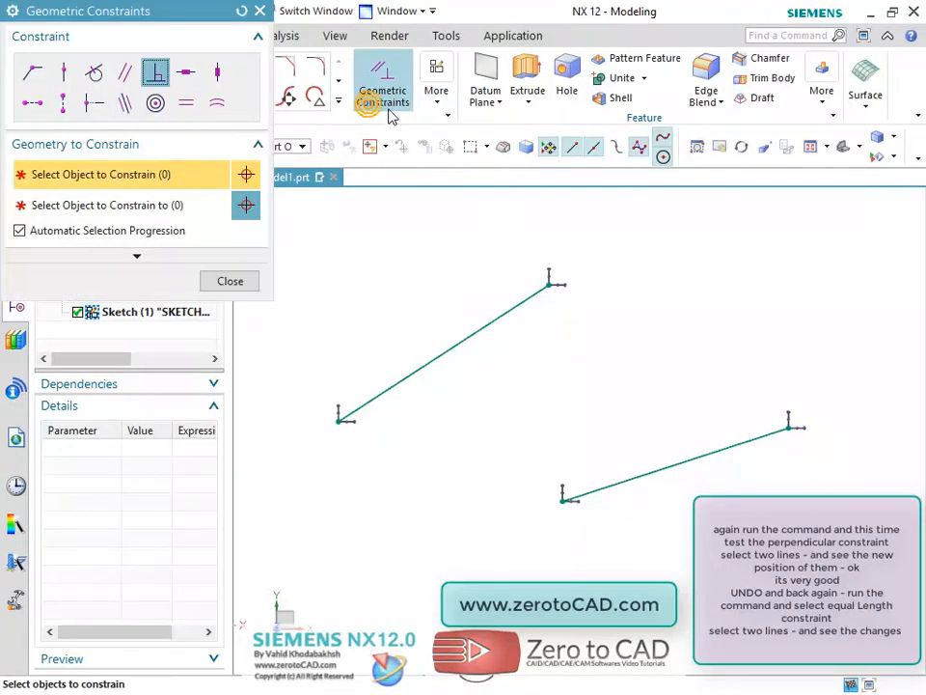
pyautogui.click(182, 104)
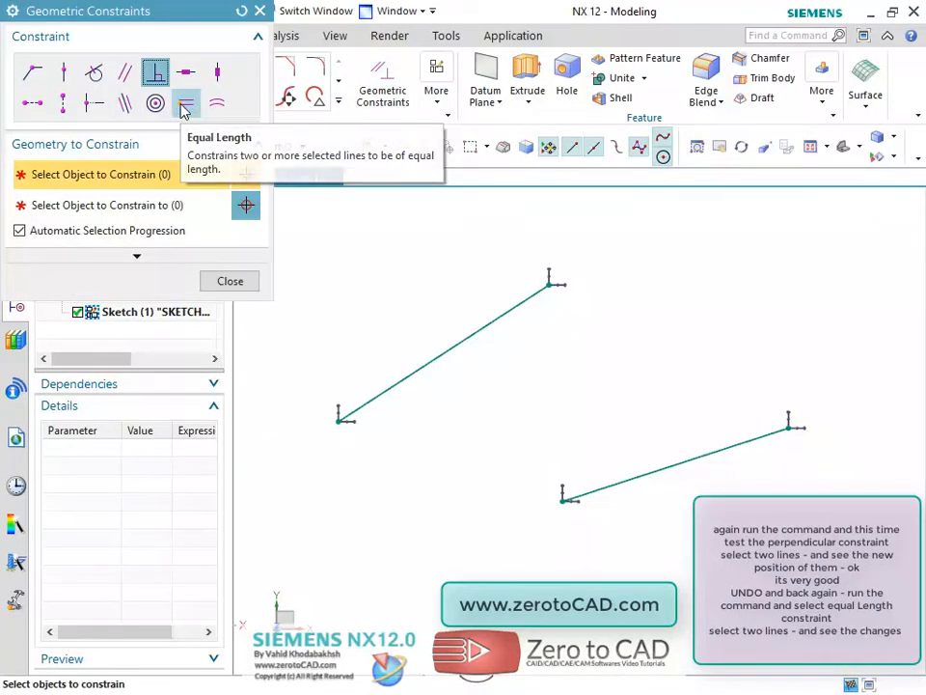
pyautogui.click(396, 384)
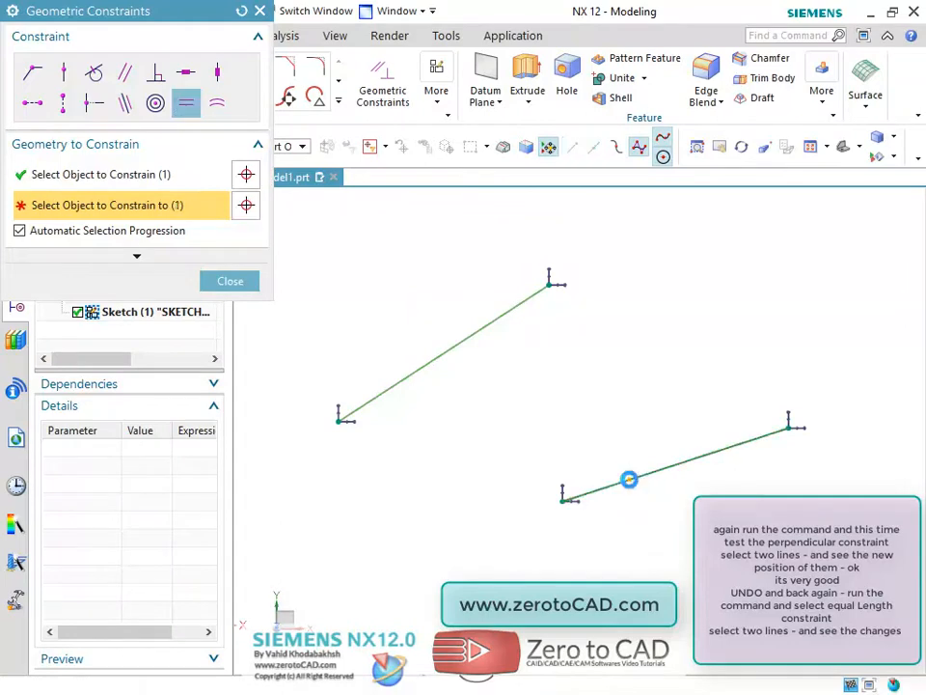
pyautogui.click(629, 479)
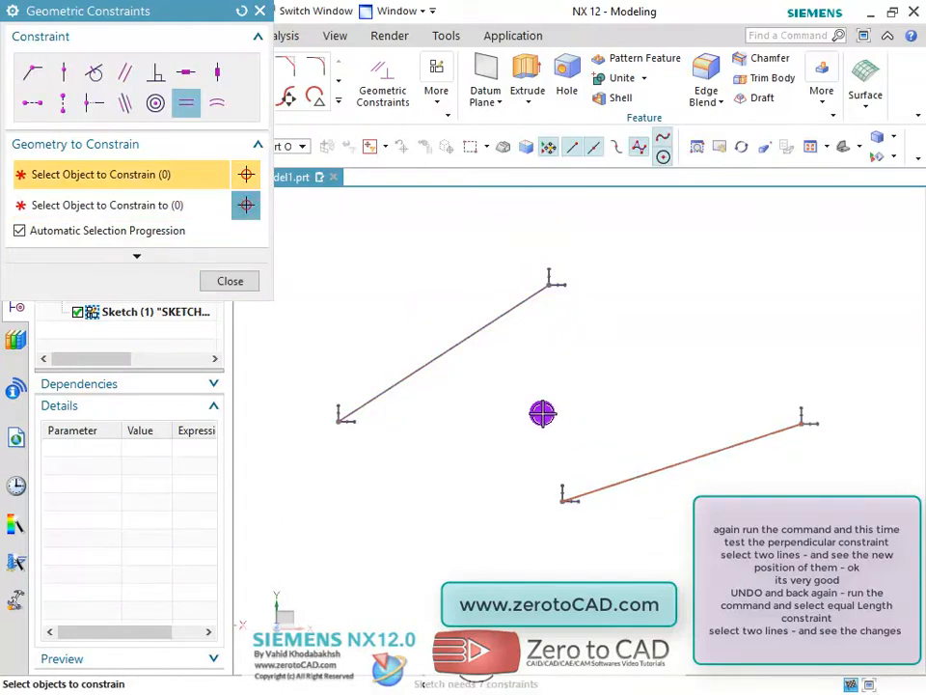
pyautogui.press('Escape')
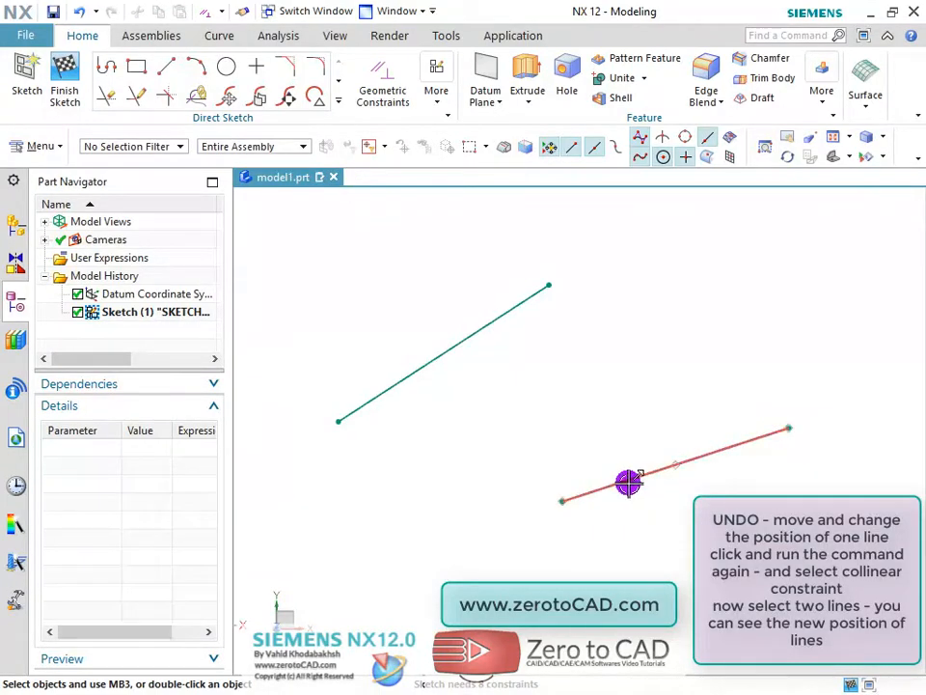
# - Move the lower slanted line up and to the right, and apply a Collinear constraint between the upper line and it
pyautogui.moveTo(635, 478)
pyautogui.mouseDown()
pyautogui.moveTo(666, 431)
pyautogui.moveTo(675, 451)
pyautogui.mouseUp()
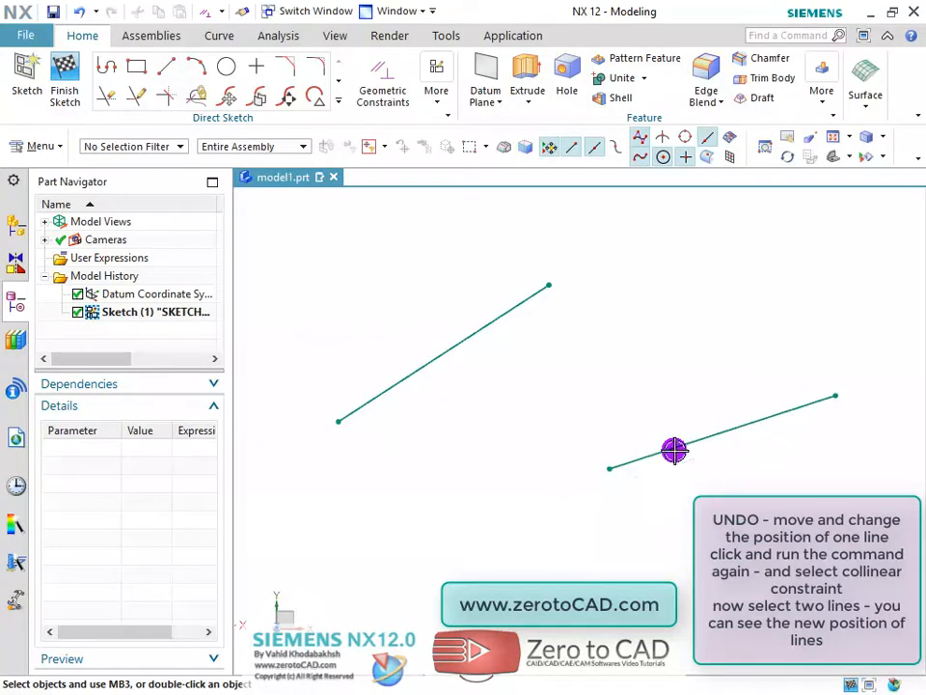
pyautogui.click(378, 93)
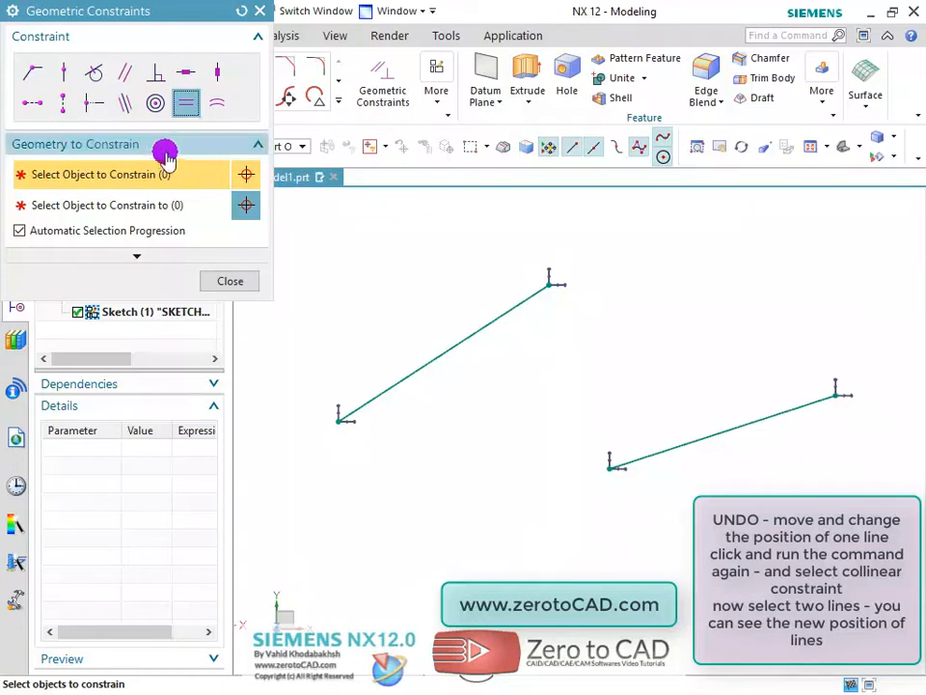
pyautogui.click(117, 103)
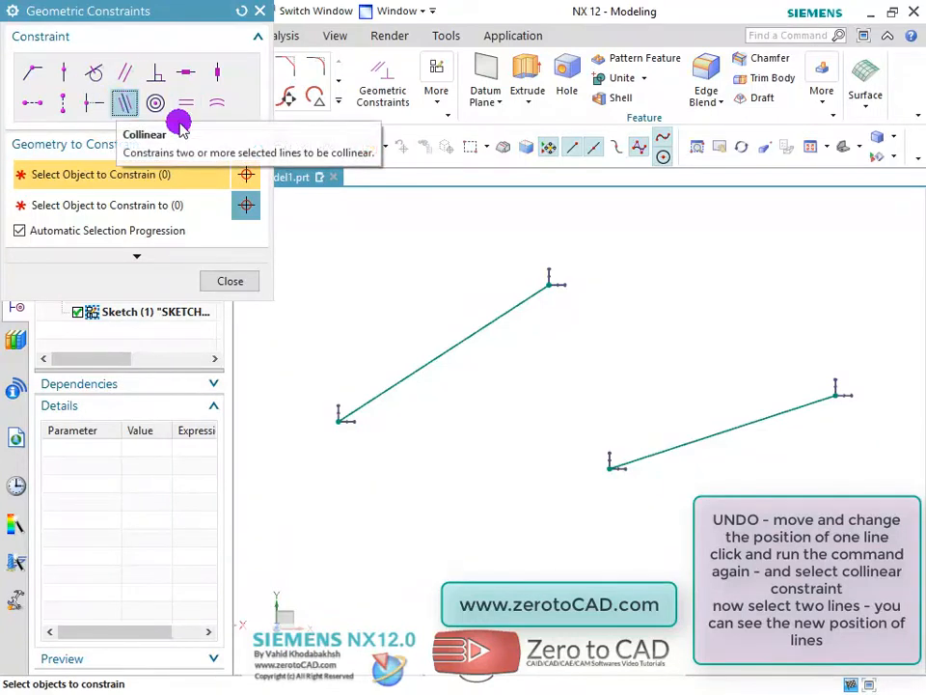
pyautogui.click(522, 309)
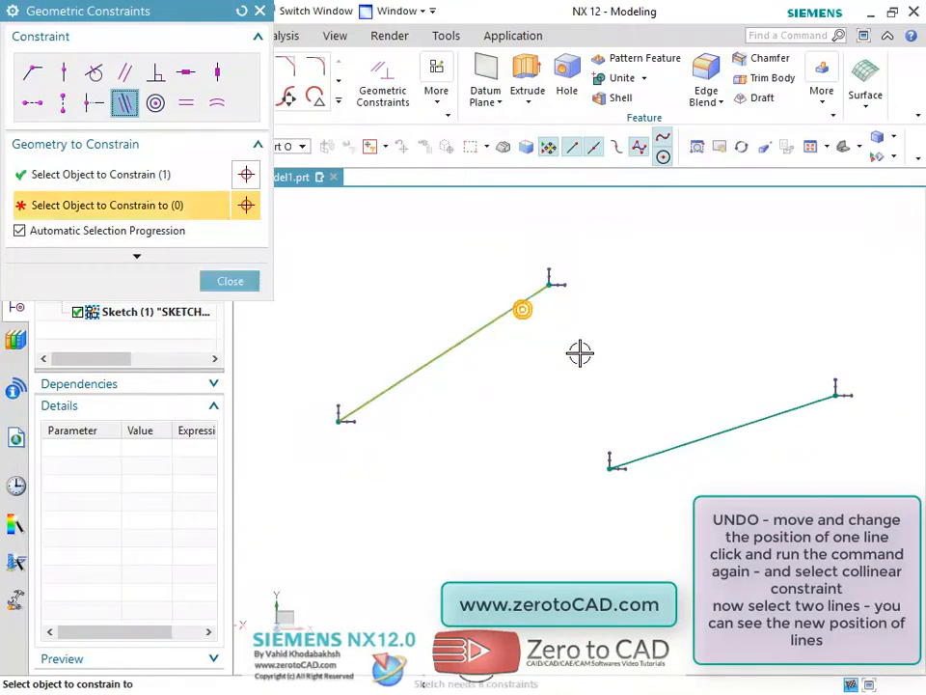
pyautogui.click(665, 454)
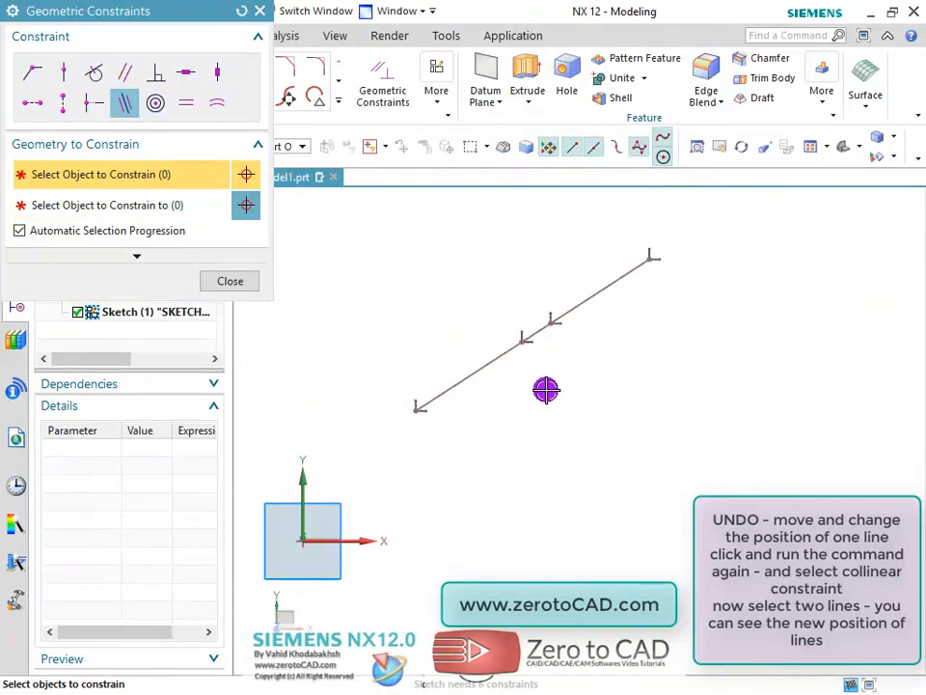
pyautogui.scroll(3, 531, 281)
pyautogui.scroll(-3, 543, 285)
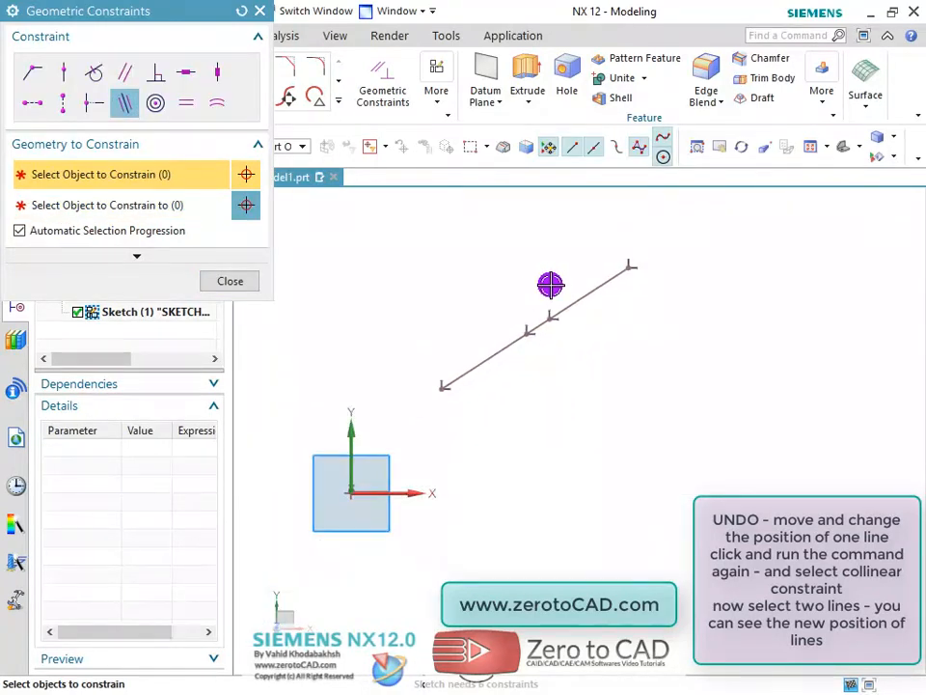
pyautogui.scroll(2, 557, 283)
pyautogui.scroll(1, 545, 288)
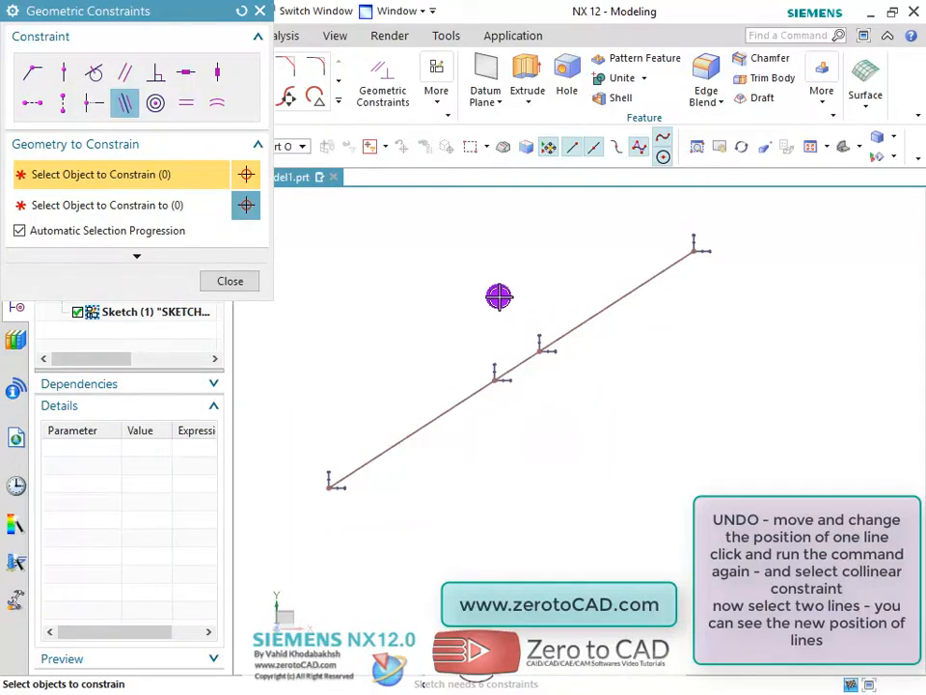
pyautogui.scroll(-1, 486, 310)
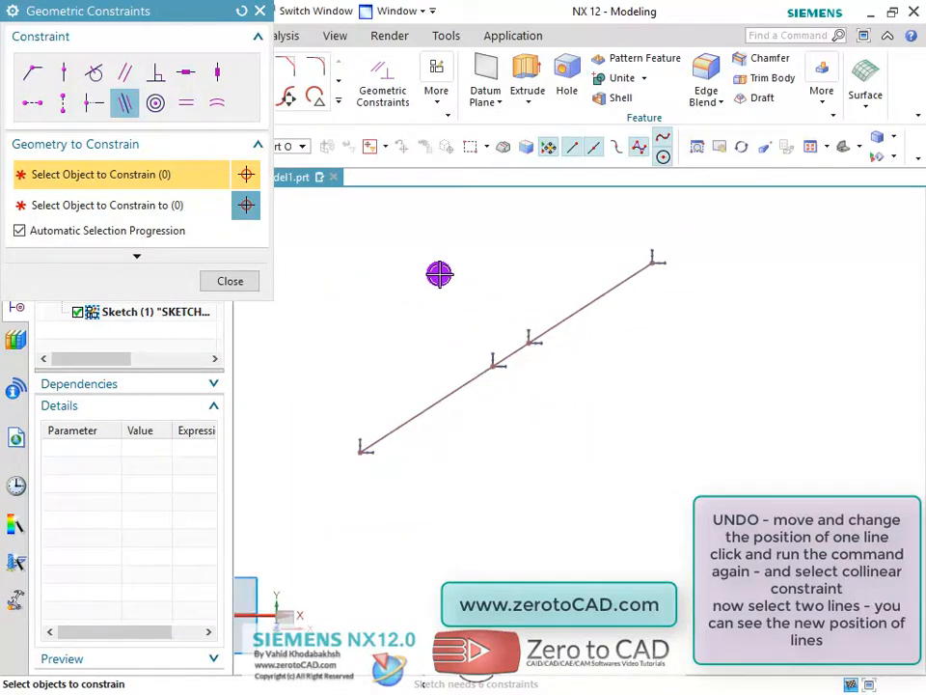
pyautogui.scroll(1, 437, 274)
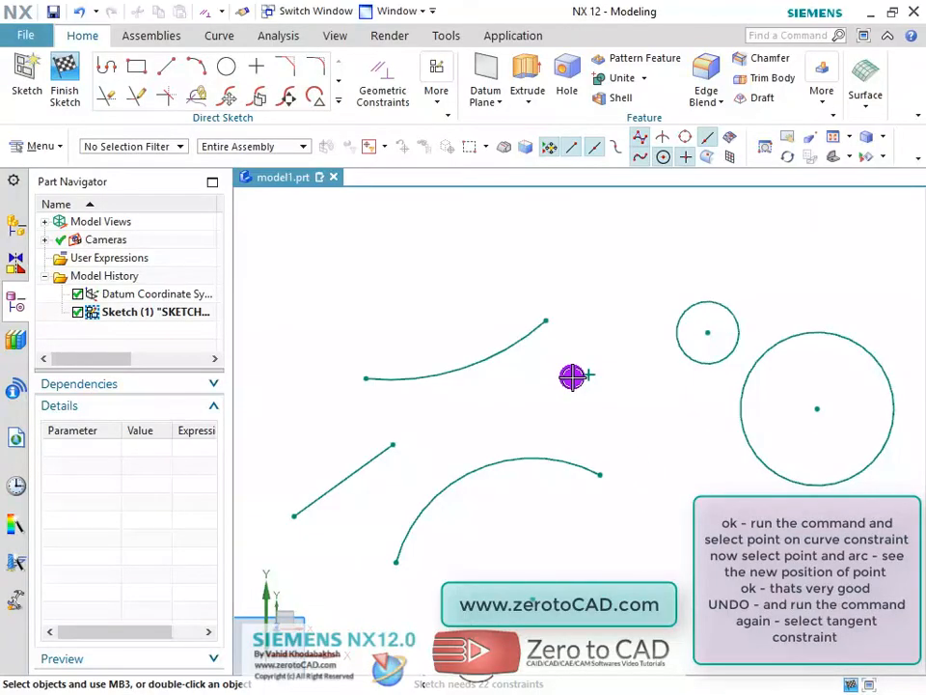
# - Try a Point on Curve constraint from the free sketch point to the lower arc, and undo it
pyautogui.scroll(-1, 572, 377)
pyautogui.scroll(1, 673, 454)
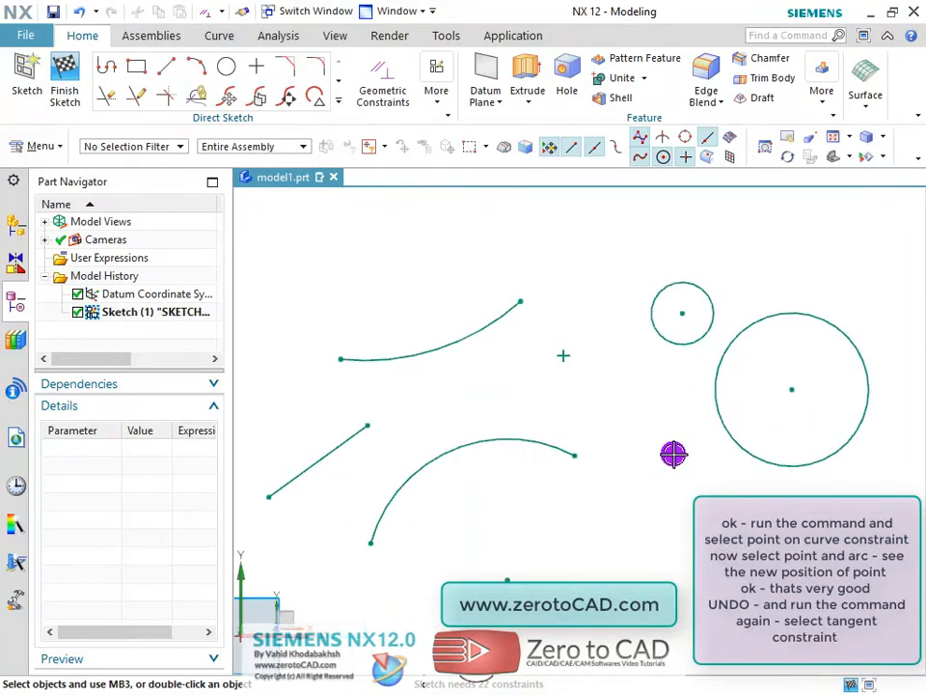
pyautogui.click(383, 87)
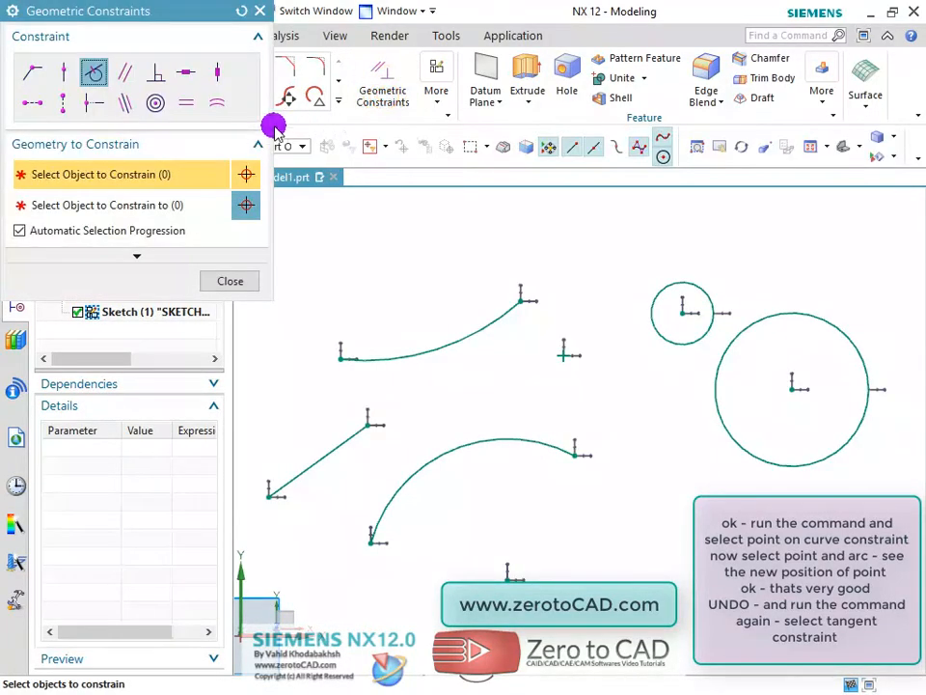
pyautogui.click(59, 72)
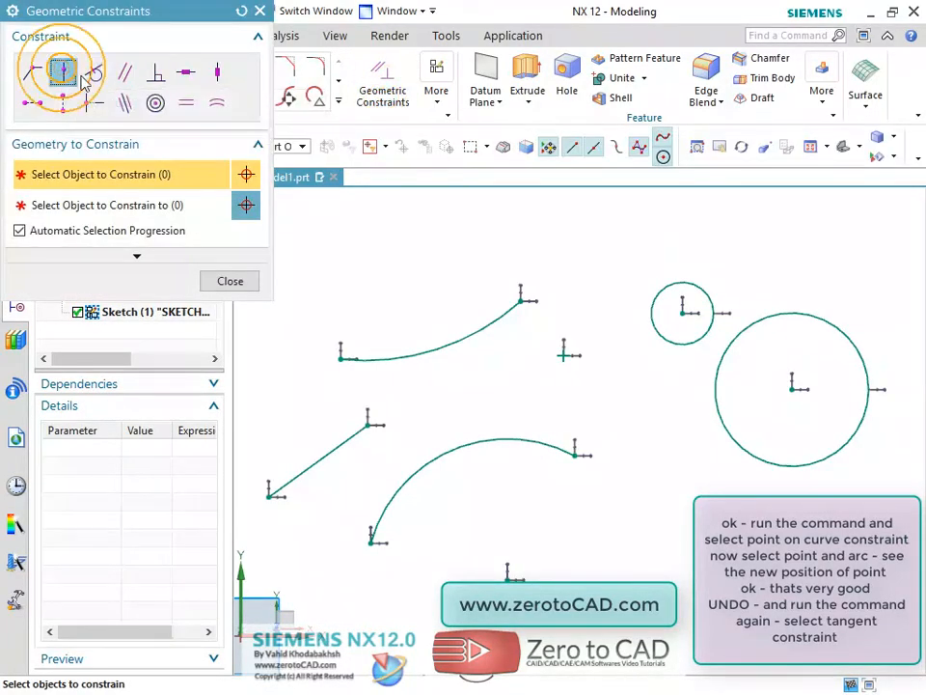
pyautogui.scroll(1, 393, 441)
pyautogui.scroll(1, 394, 441)
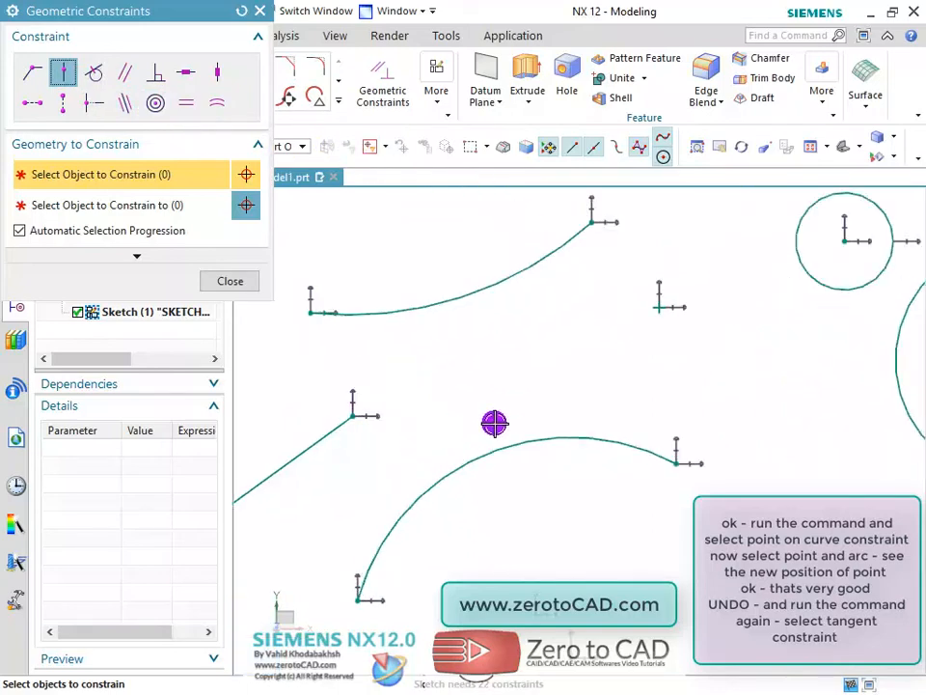
pyautogui.click(659, 307)
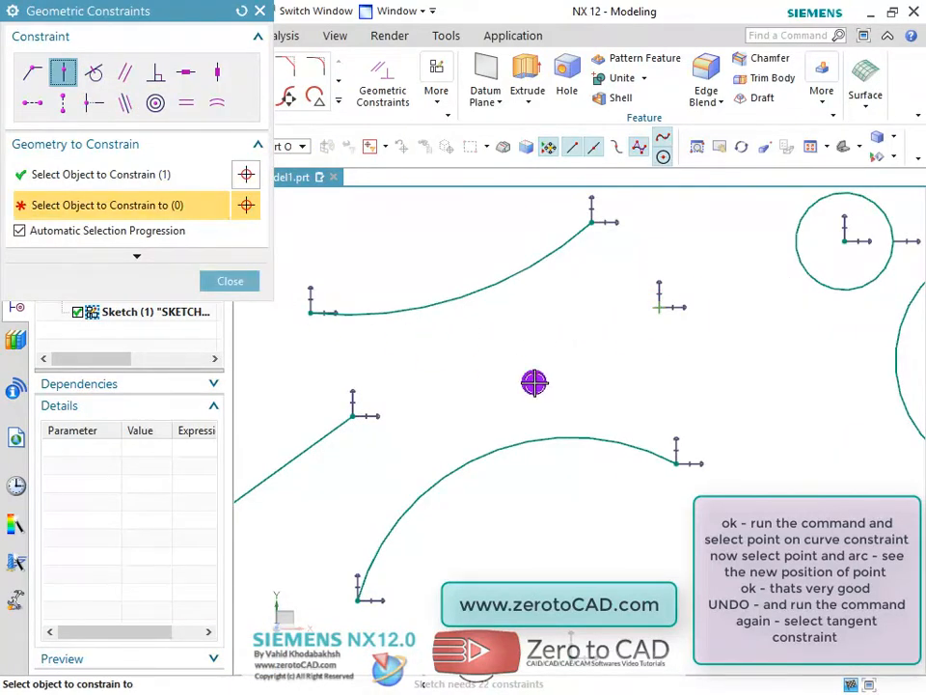
pyautogui.click(601, 440)
pyautogui.moveTo(575, 517); pyautogui.dragTo(546, 472, button='middle')
pyautogui.rightClick(498, 379)
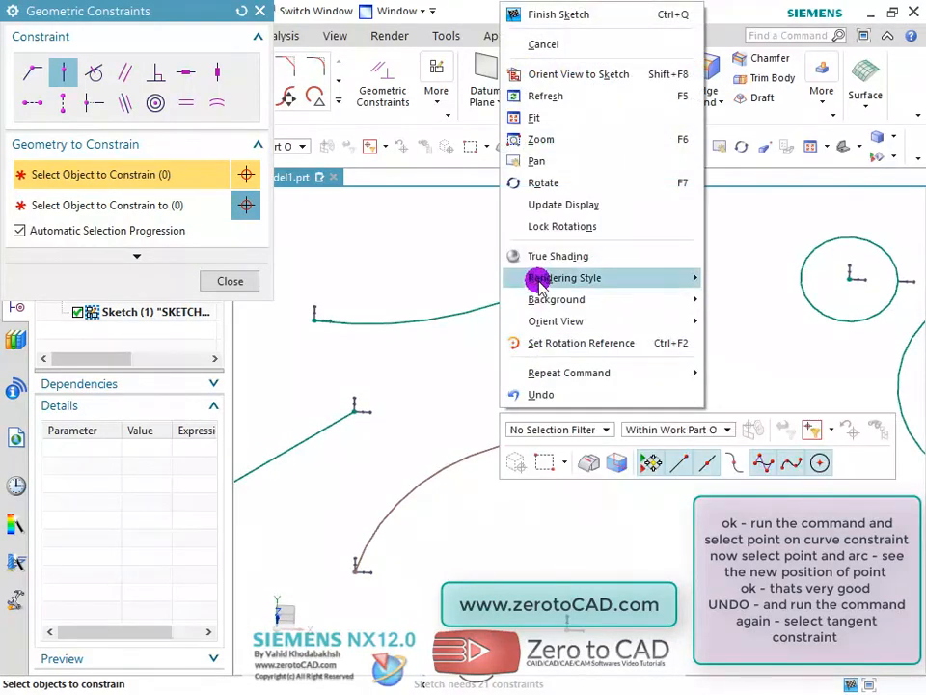
pyautogui.click(522, 77)
pyautogui.scroll(3, 479, 558)
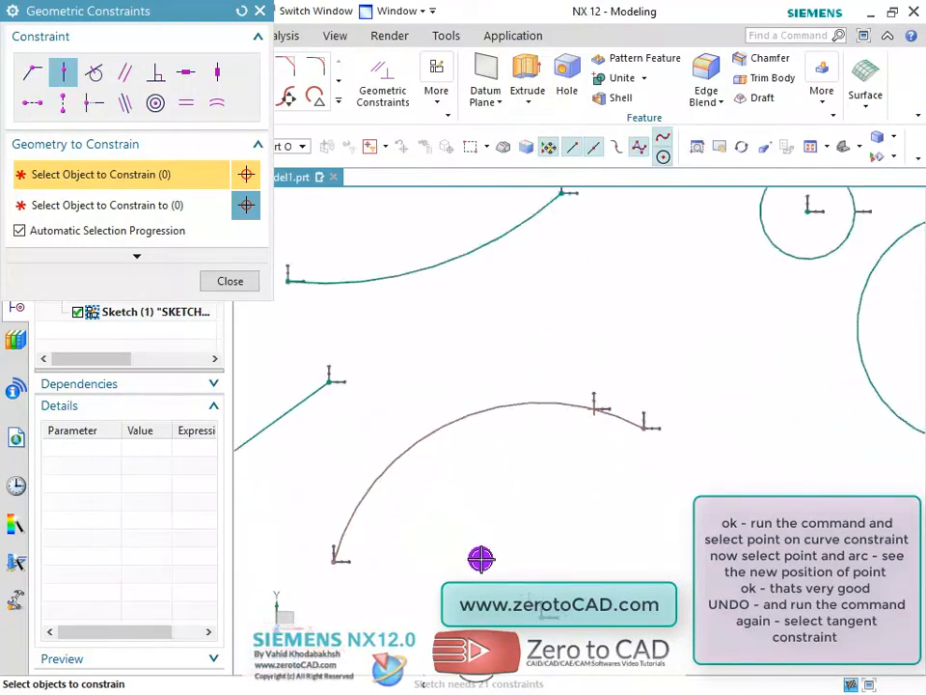
pyautogui.hotkey('ctrl', 'z')
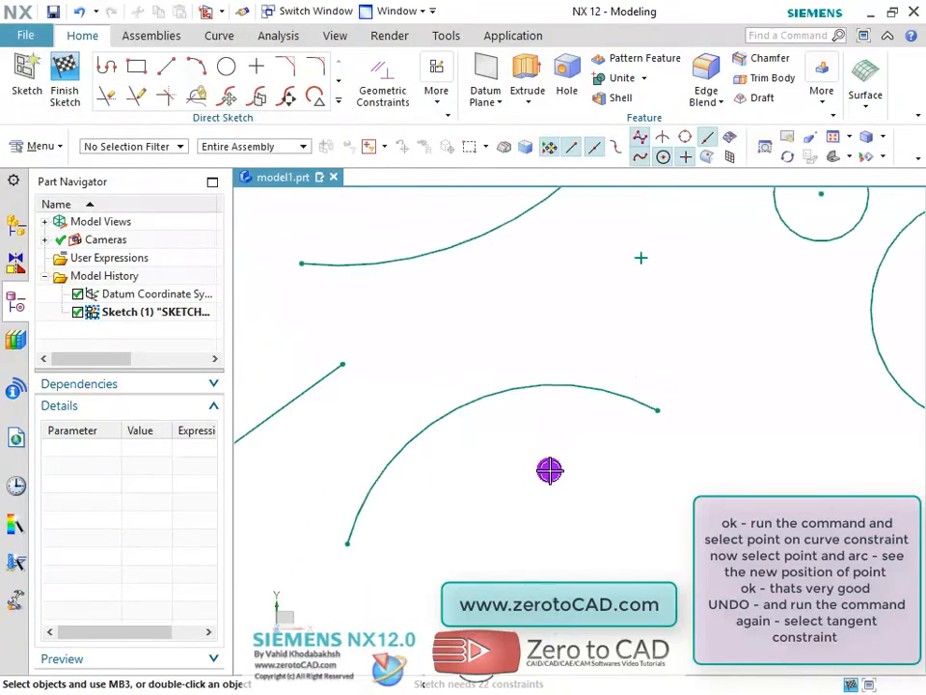
# - Try a Tangent constraint between the slanted line and the lower arc, and undo it
pyautogui.click(378, 96)
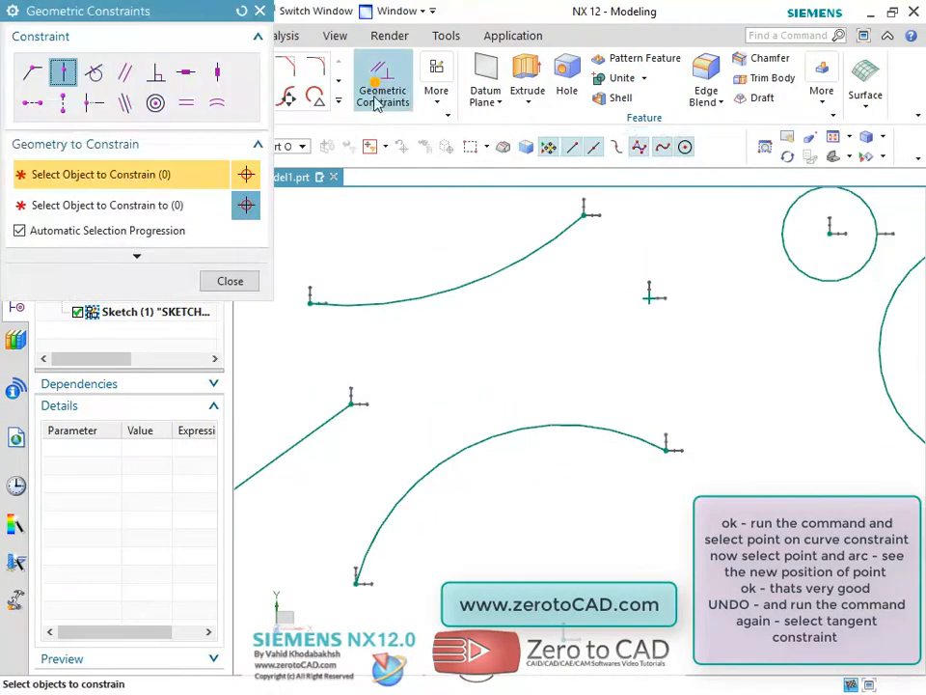
pyautogui.click(93, 72)
pyautogui.scroll(-2, 507, 345)
pyautogui.scroll(3, 432, 425)
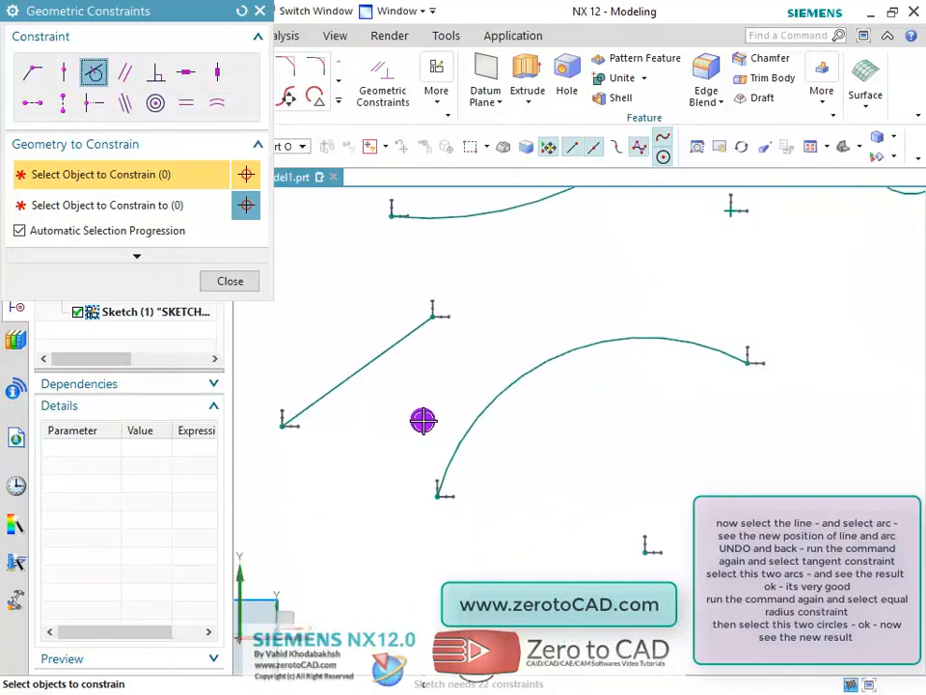
pyautogui.click(316, 407)
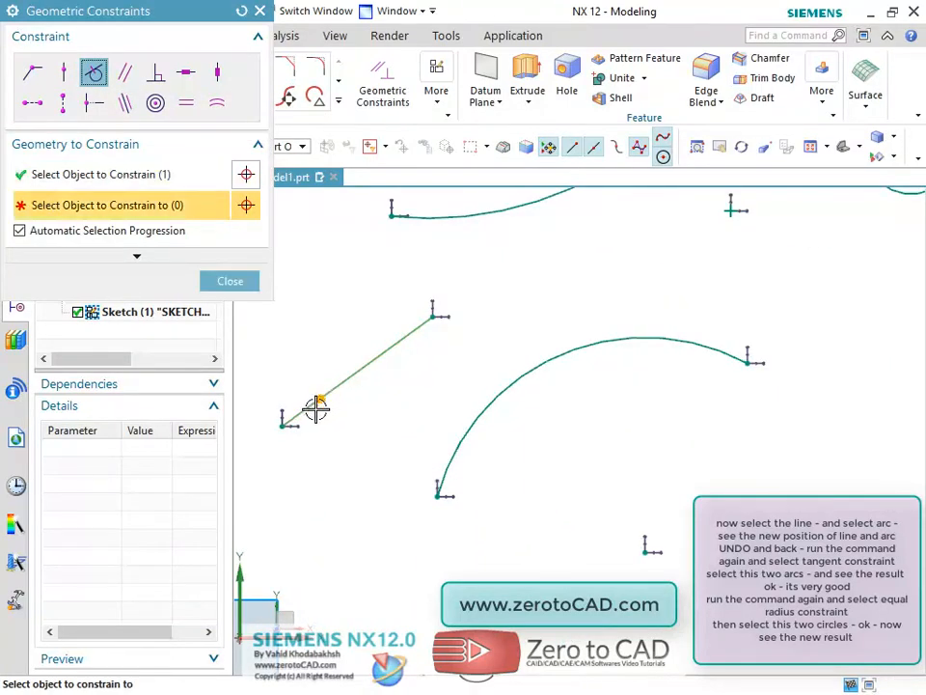
pyautogui.click(459, 436)
pyautogui.scroll(-1, 472, 382)
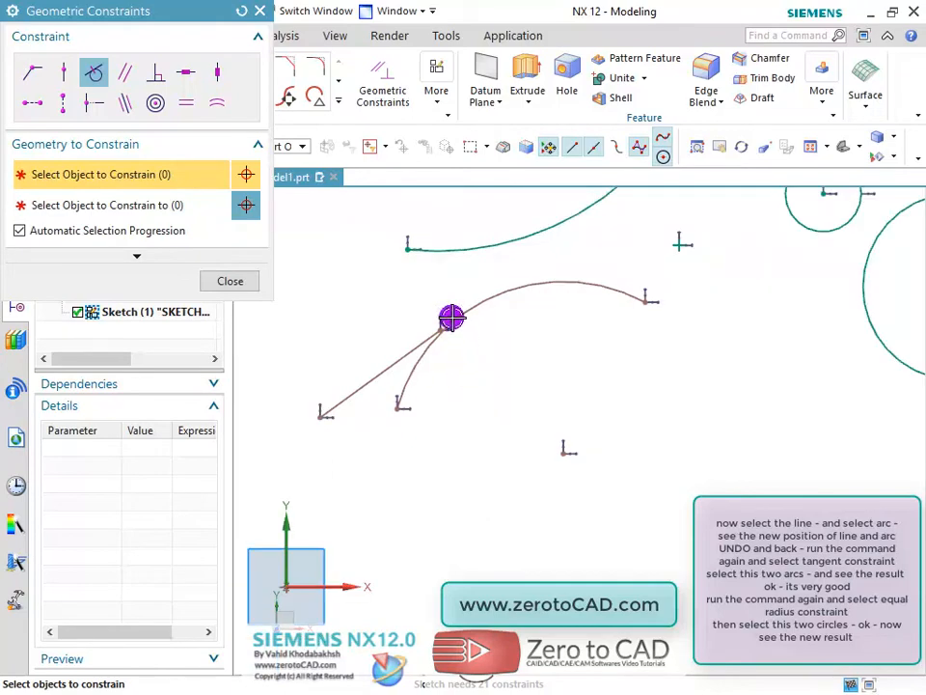
pyautogui.scroll(3, 444, 297)
pyautogui.scroll(-3, 449, 302)
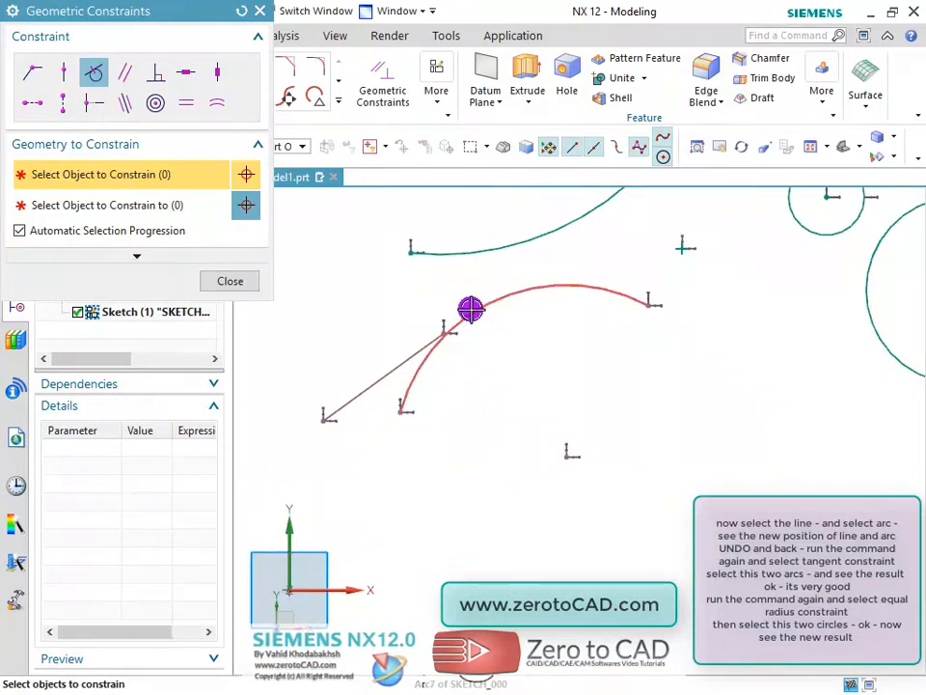
pyautogui.keyDown('shift'); pyautogui.moveTo(469, 308); pyautogui.dragTo(501, 392, button='middle'); pyautogui.keyUp('shift')
pyautogui.scroll(1, 501, 381)
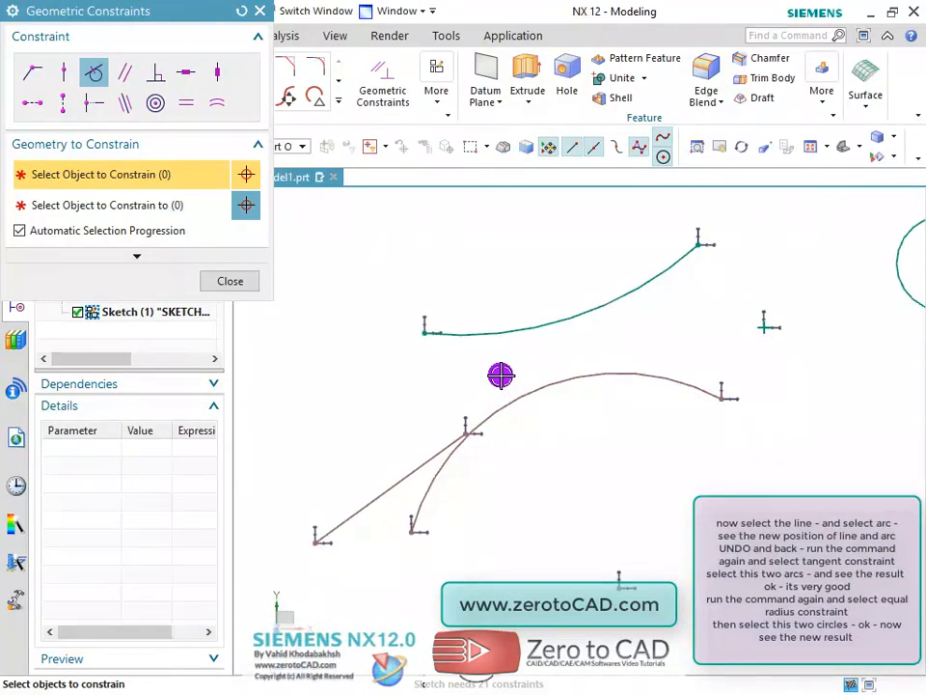
pyautogui.hotkey('ctrl', 'z')
# - Try a Tangent constraint between the upper arc and the lower arc, and undo it
pyautogui.click(383, 90)
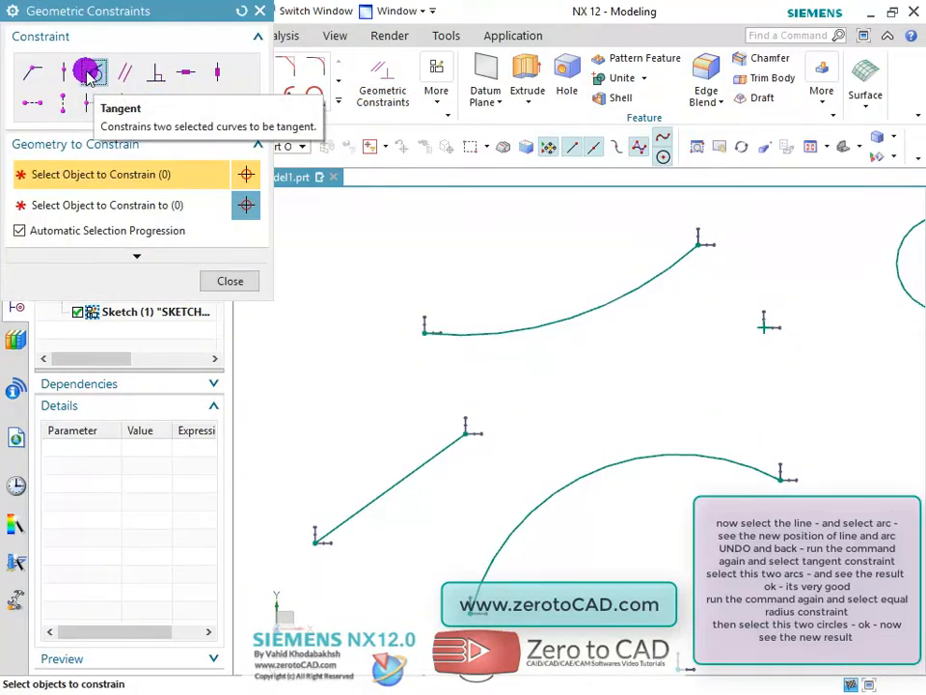
pyautogui.click(501, 333)
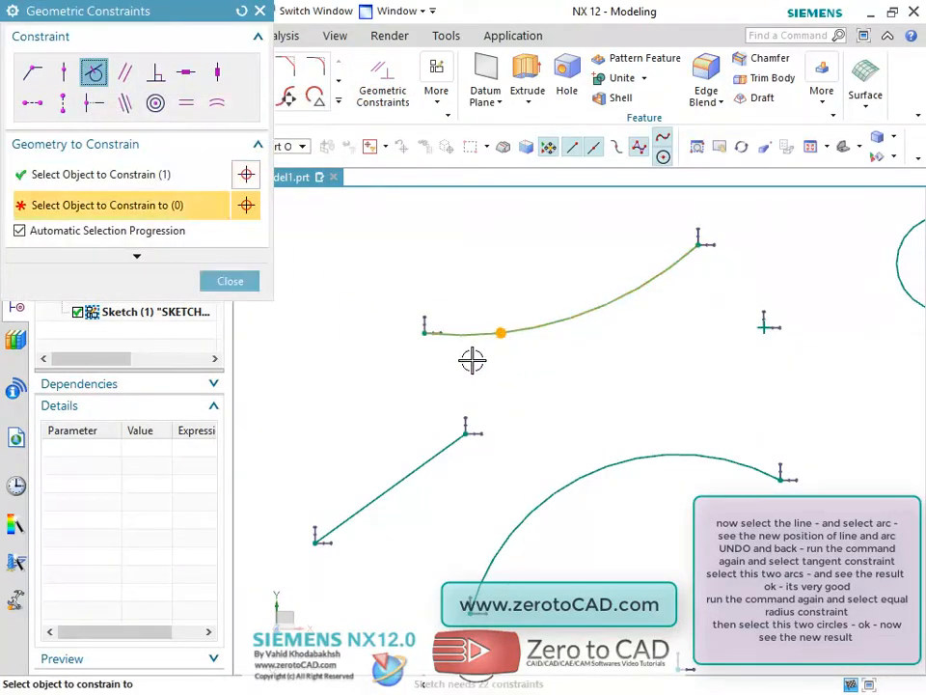
pyautogui.click(554, 496)
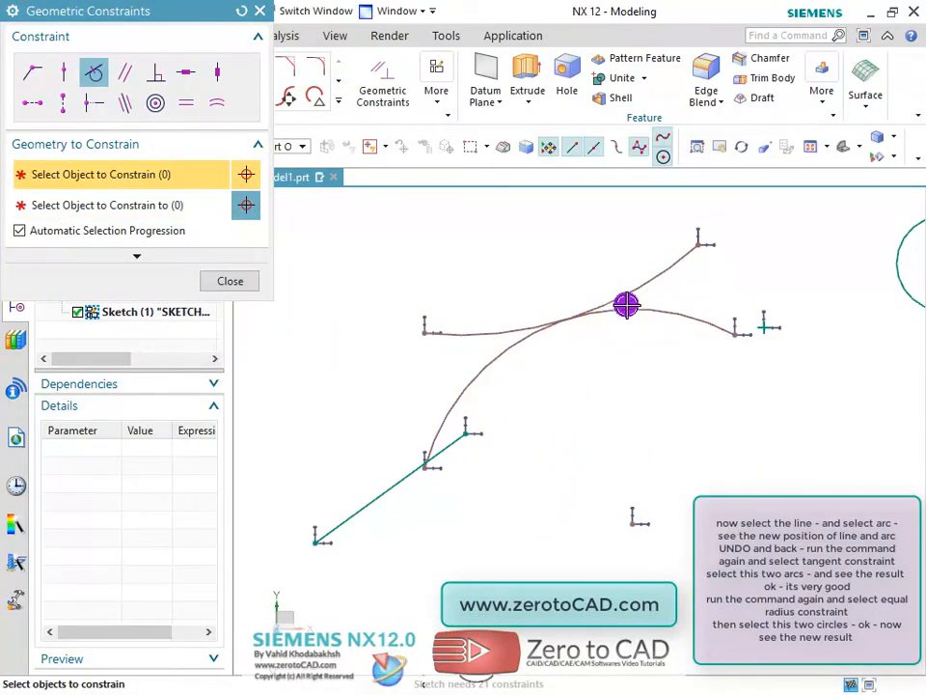
pyautogui.scroll(3, 626, 306)
pyautogui.scroll(-3, 617, 309)
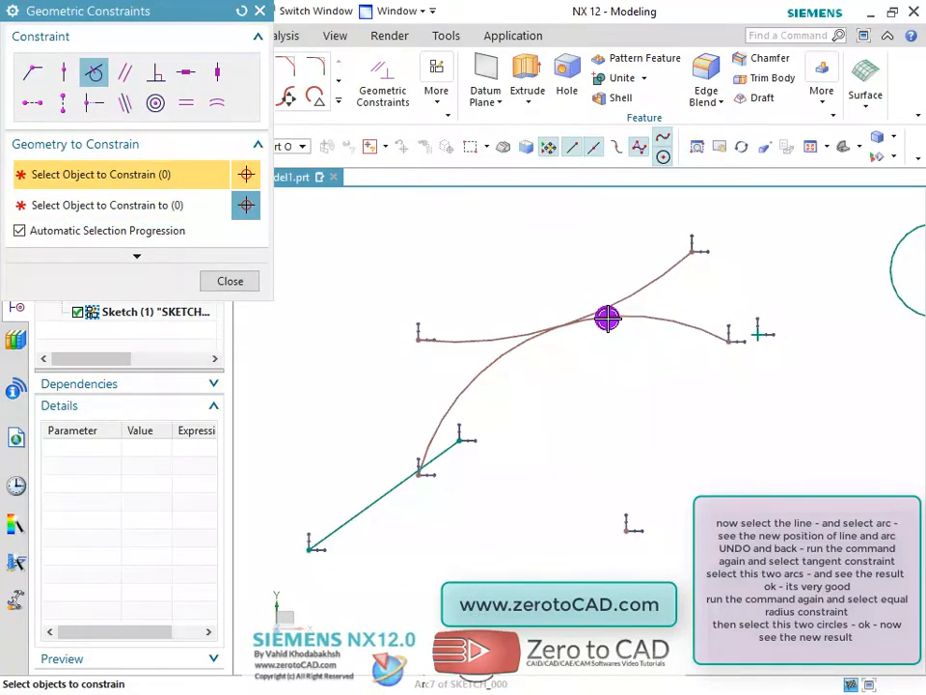
pyautogui.hotkey('ctrl', 'z')
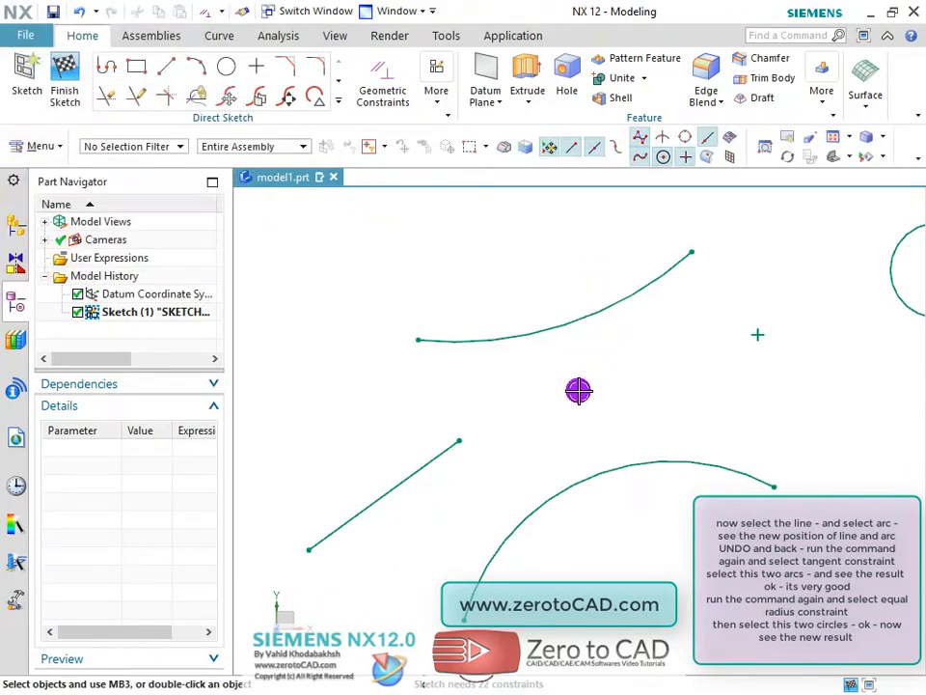
# - Try an Equal Radius constraint from the small circle to the large circle, and undo it
pyautogui.scroll(-1, 579, 389)
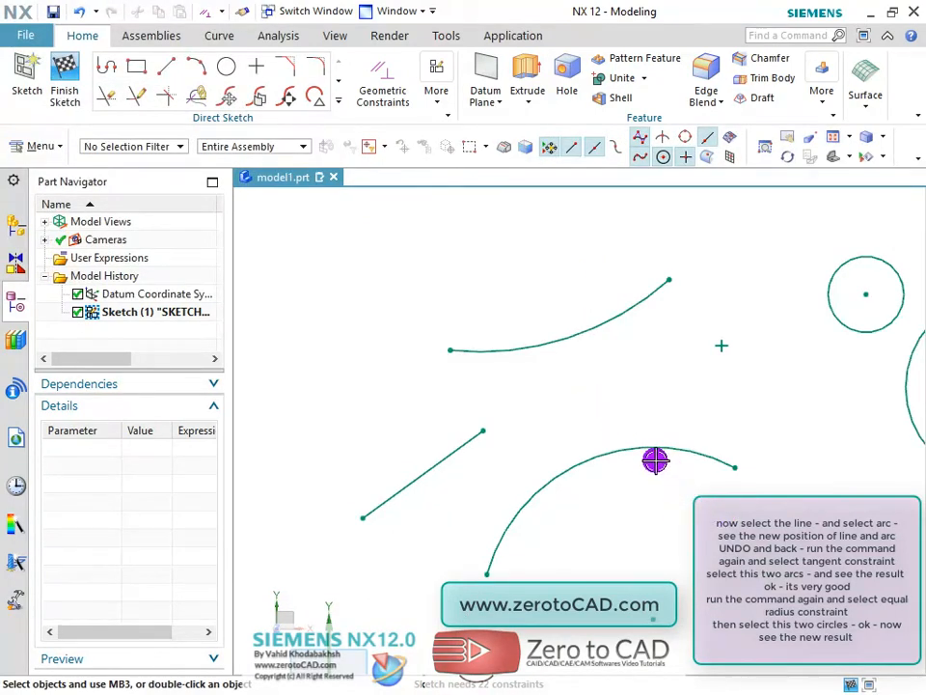
pyautogui.moveTo(661, 434)
pyautogui.keyDown('shift'); pyautogui.mouseDown(button='middle')
pyautogui.moveTo(518, 434)
pyautogui.moveTo(546, 409)
pyautogui.moveTo(579, 410)
pyautogui.mouseUp(button='middle'); pyautogui.keyUp('shift')
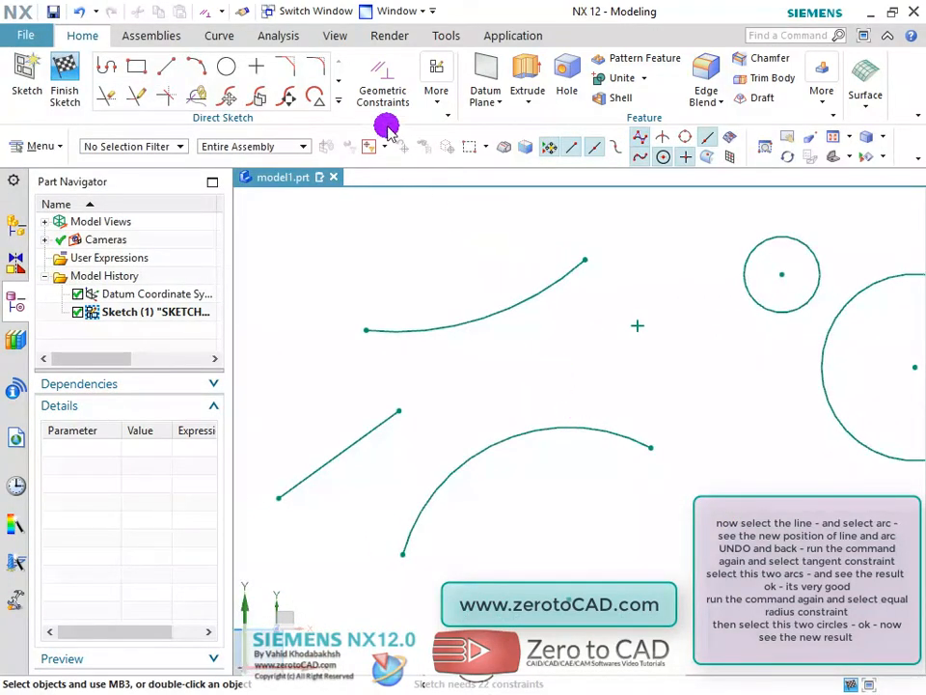
pyautogui.click(374, 96)
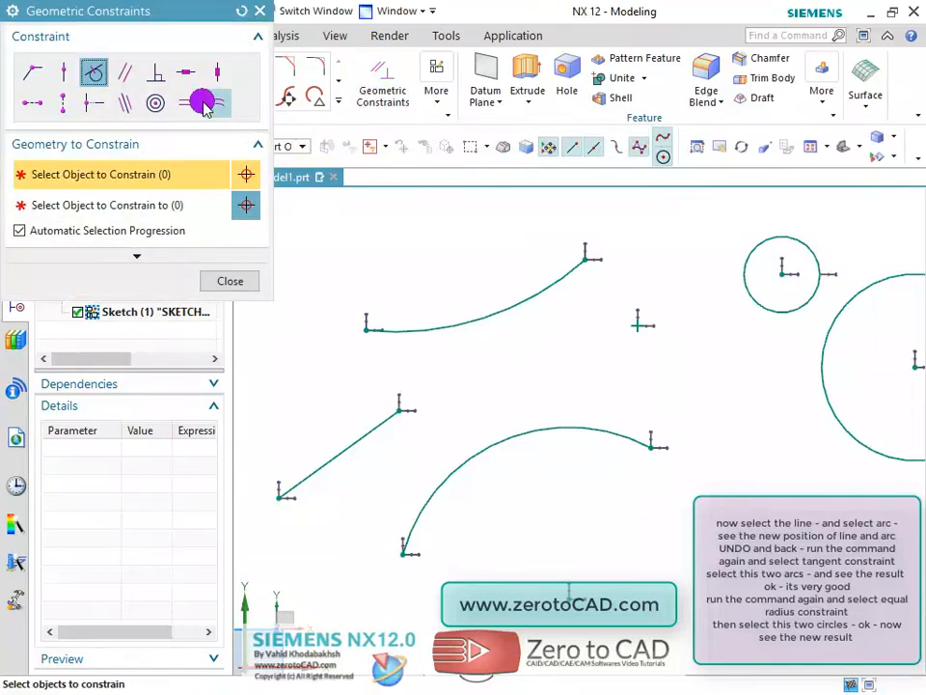
pyautogui.click(213, 102)
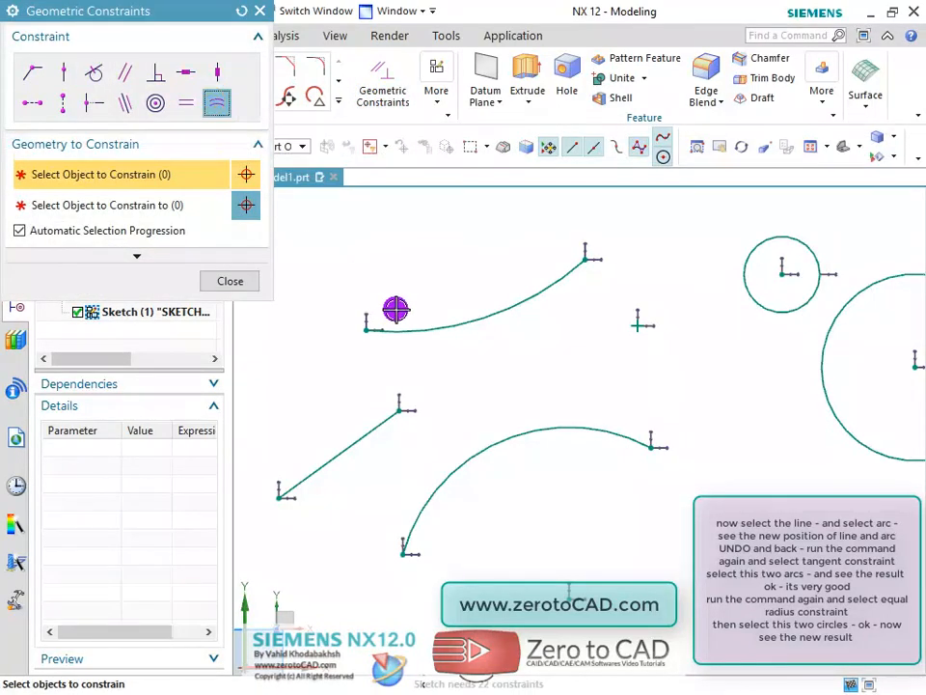
pyautogui.scroll(-2, 393, 310)
pyautogui.scroll(2, 661, 328)
pyautogui.click(541, 296)
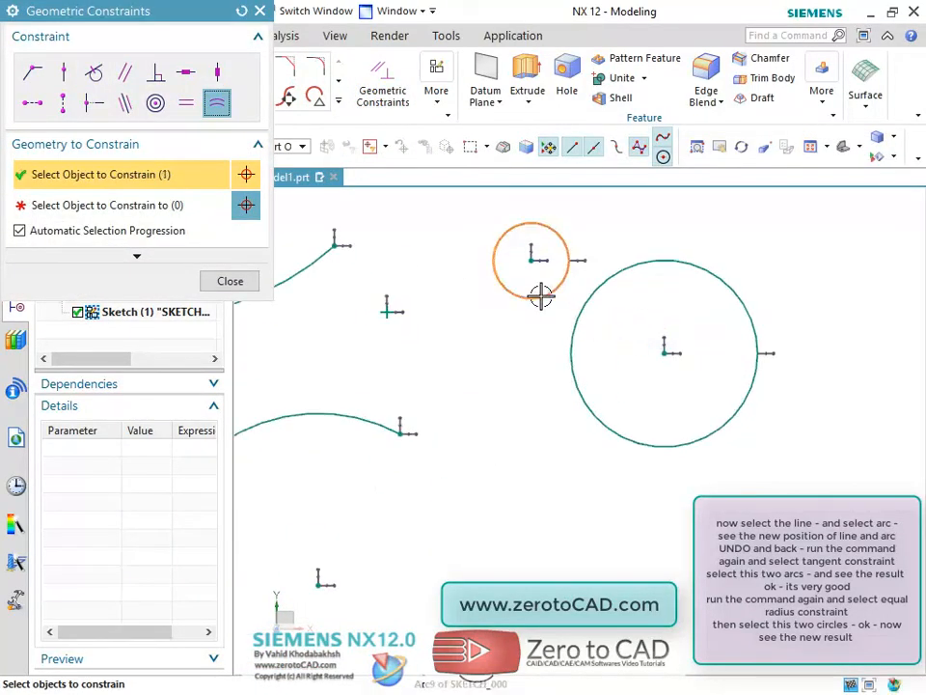
pyautogui.click(569, 351)
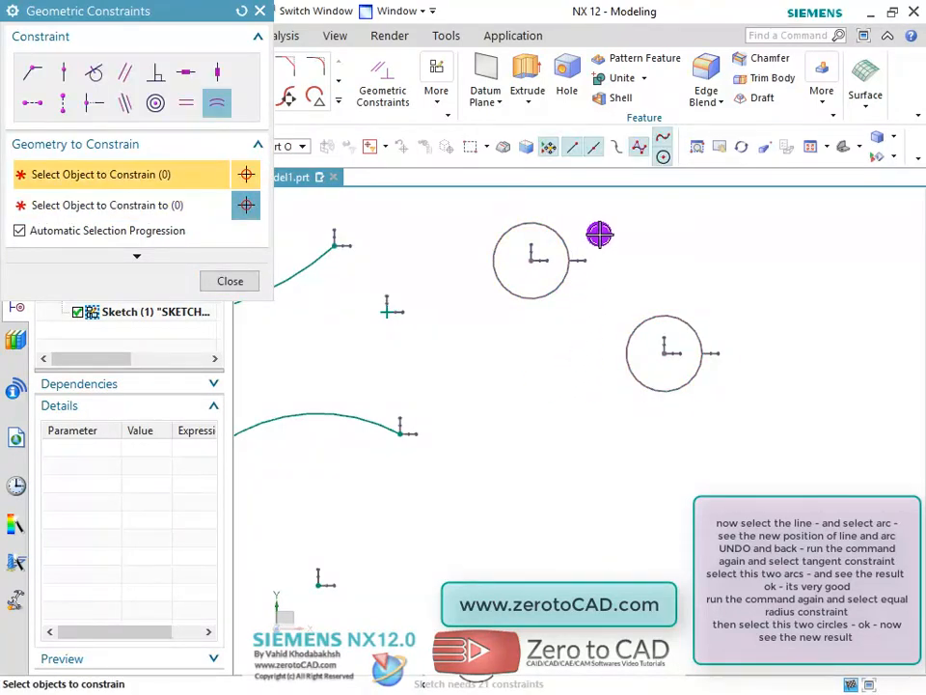
pyautogui.scroll(3, 600, 233)
pyautogui.scroll(-2, 606, 242)
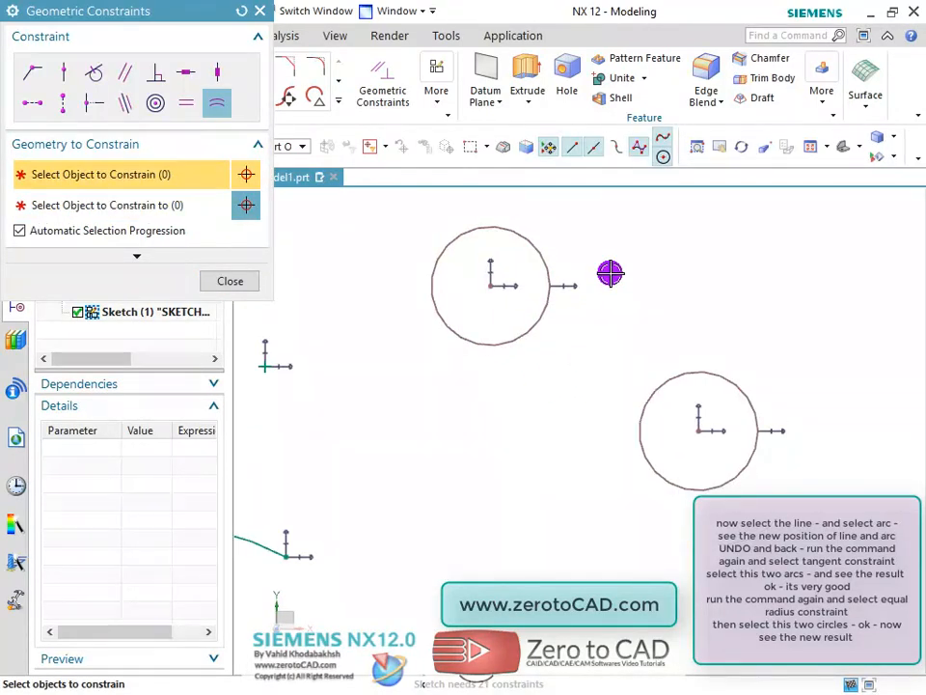
pyautogui.hotkey('ctrl', 'z')
# - Try a Tangent constraint between the small circle and the large circle, and undo it
pyautogui.scroll(-1, 488, 335)
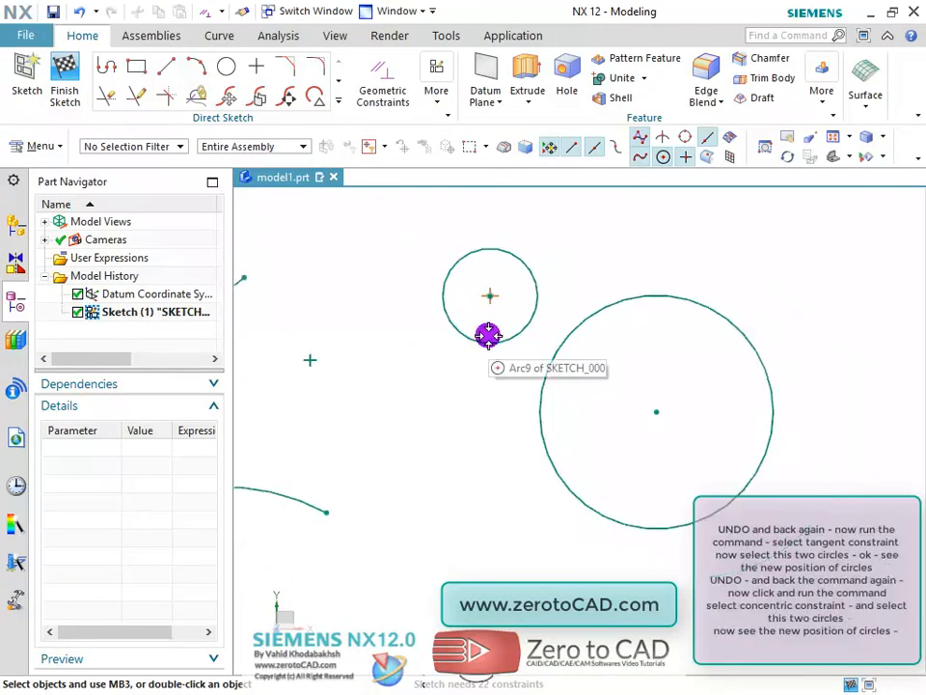
pyautogui.click(384, 88)
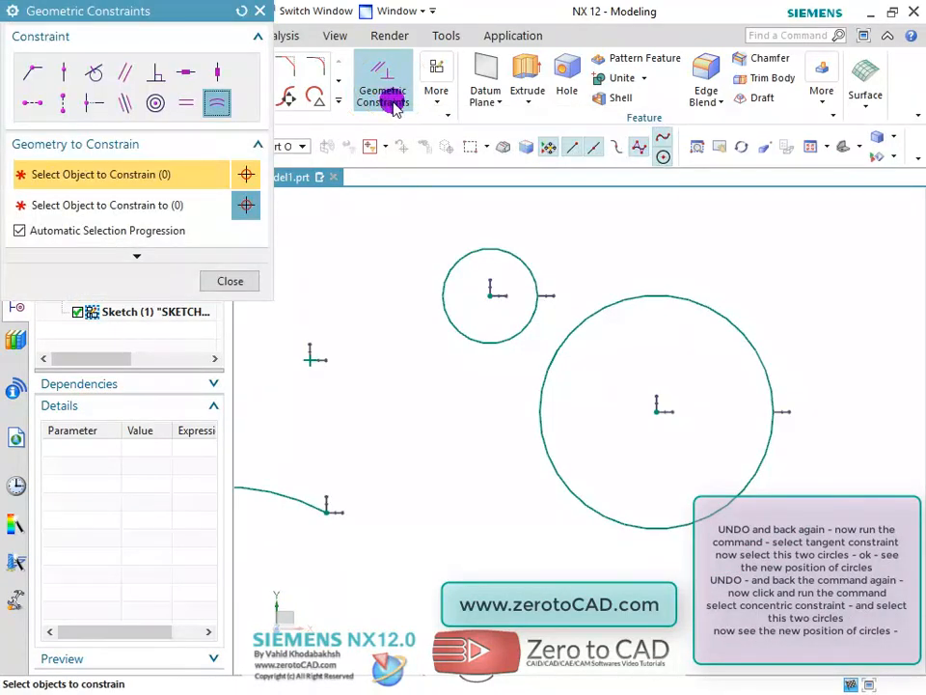
pyautogui.click(207, 201)
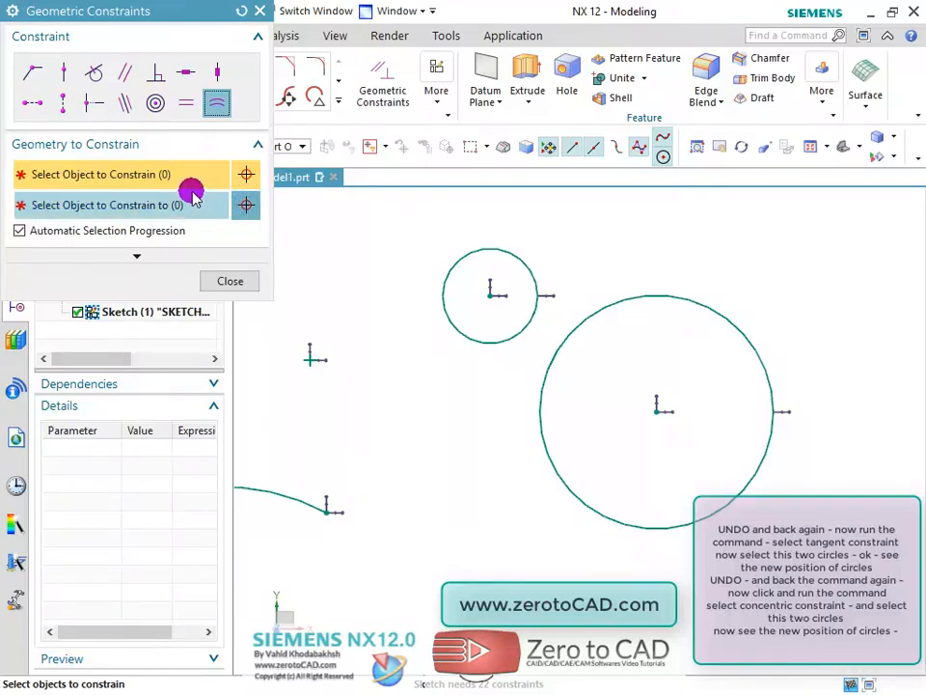
pyautogui.click(173, 175)
pyautogui.click(91, 73)
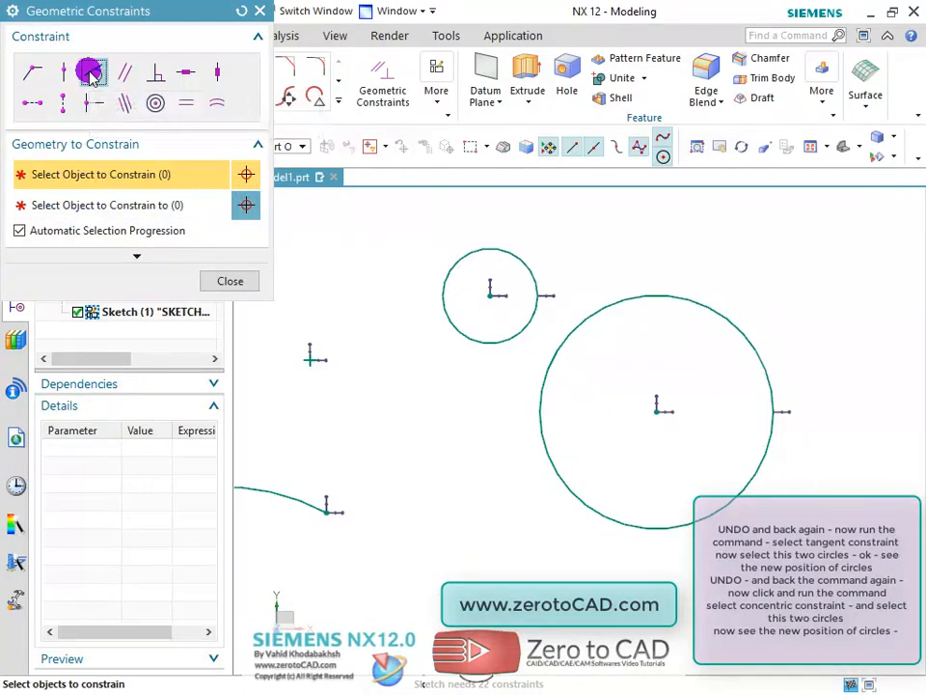
pyautogui.click(490, 343)
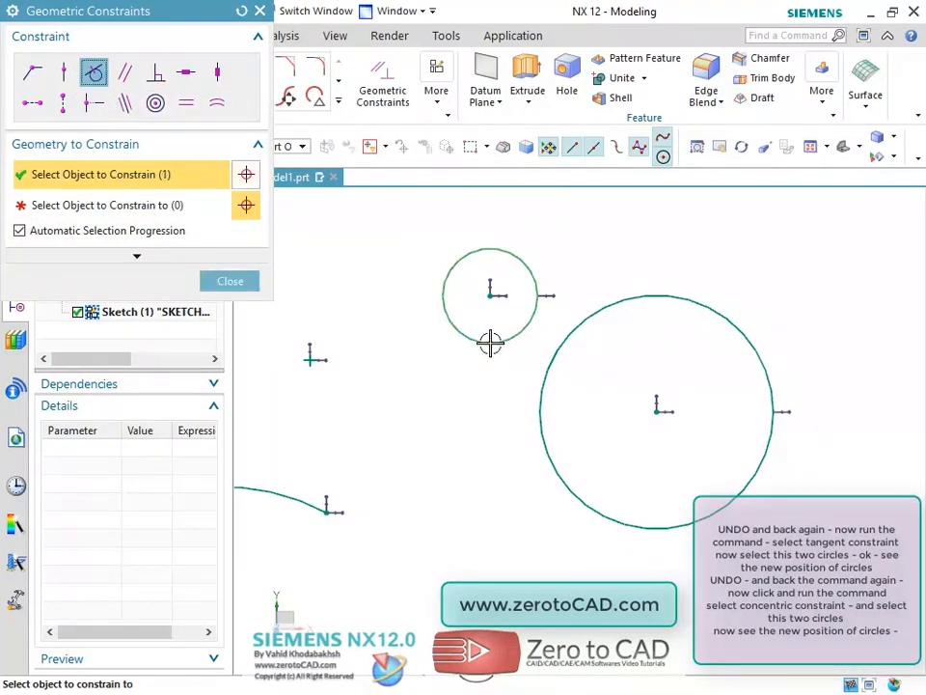
pyautogui.click(541, 385)
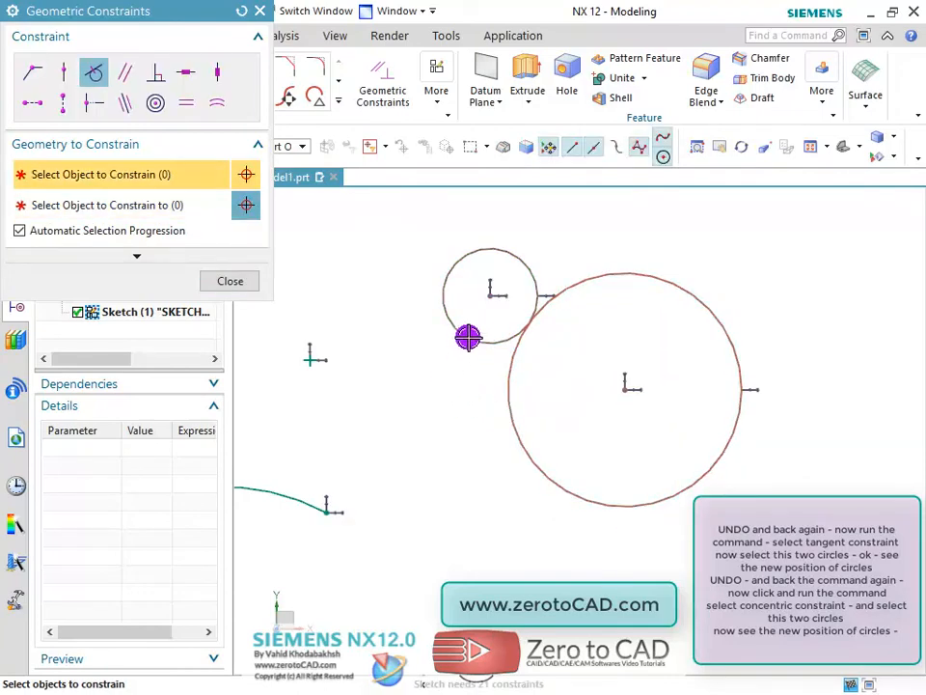
pyautogui.scroll(2, 537, 243)
pyautogui.scroll(-2, 557, 255)
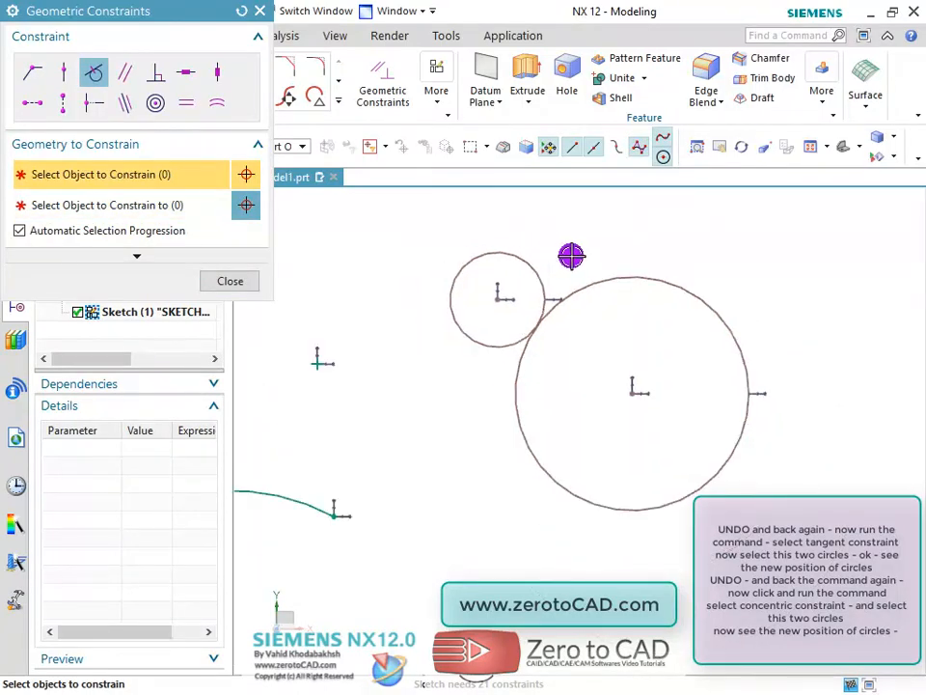
pyautogui.hotkey('ctrl', 'z')
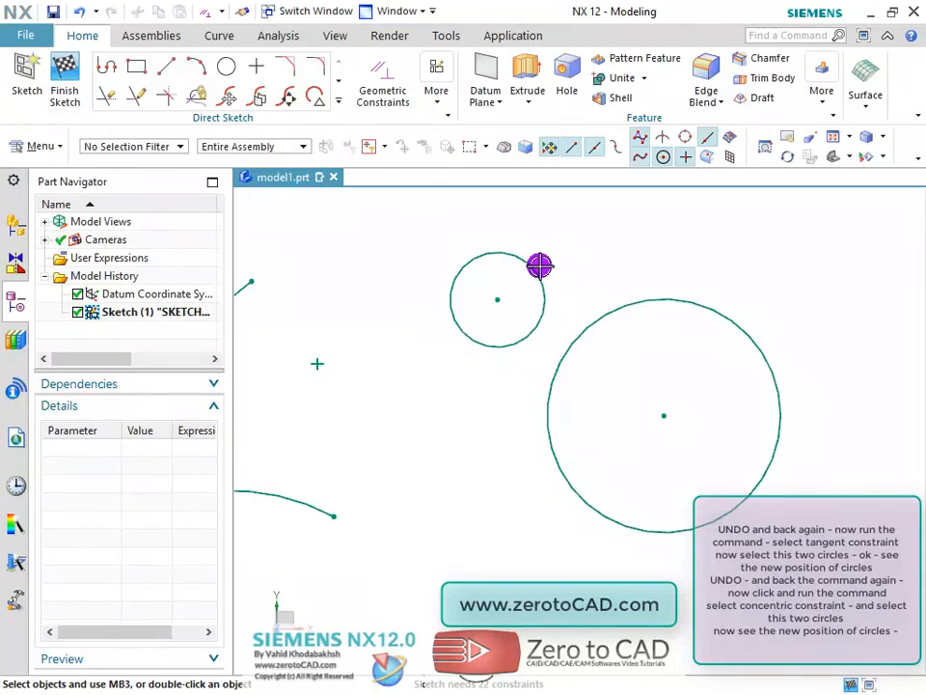
# - Apply a Concentric constraint between the small circle and the large circle
pyautogui.click(378, 85)
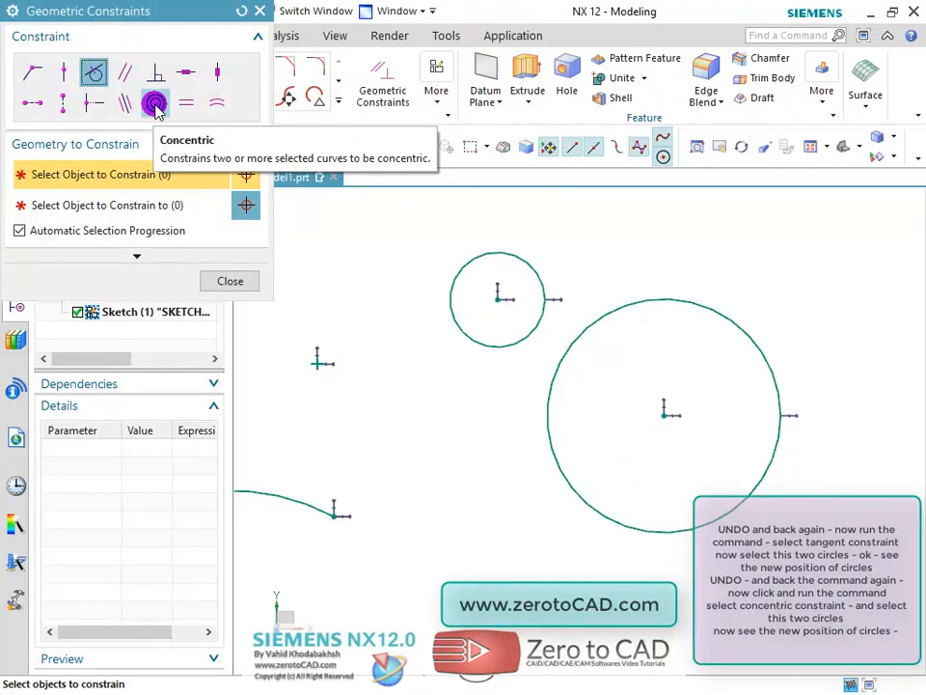
pyautogui.click(155, 104)
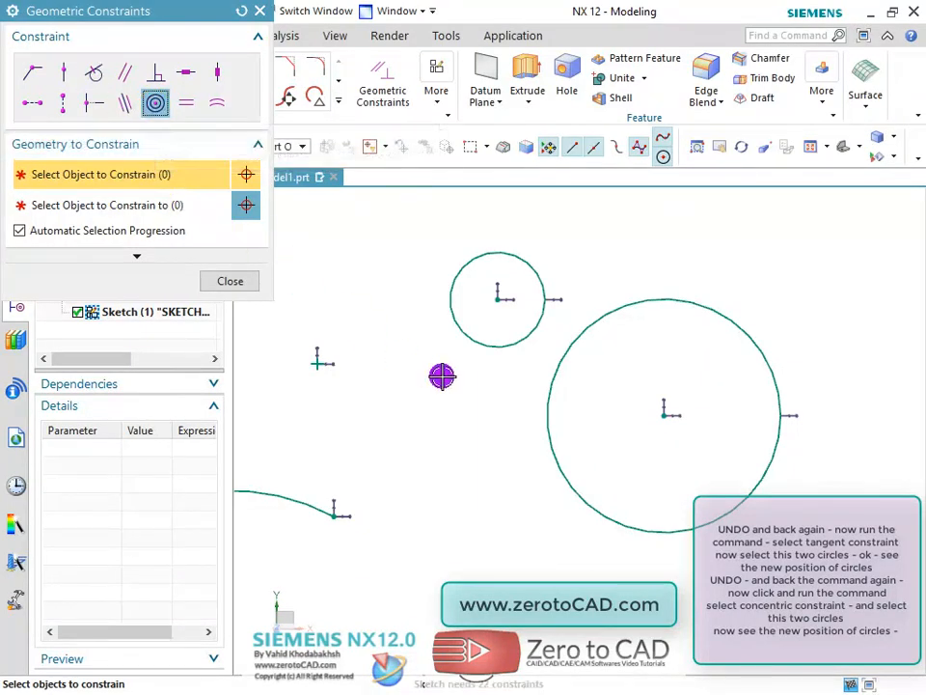
pyautogui.click(485, 344)
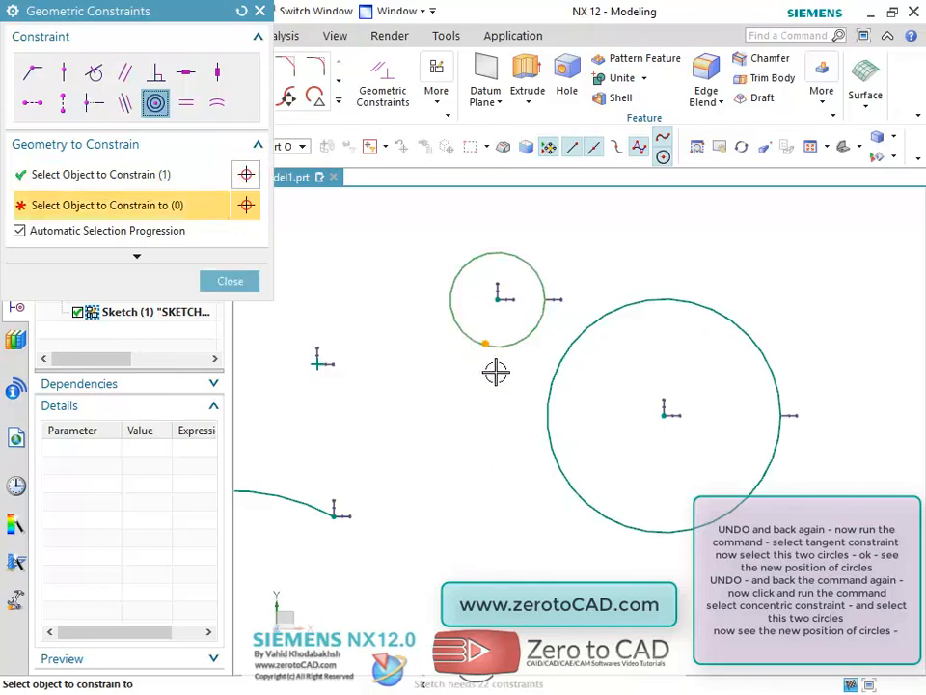
pyautogui.click(553, 439)
pyautogui.scroll(-2, 531, 420)
pyautogui.scroll(4, 488, 312)
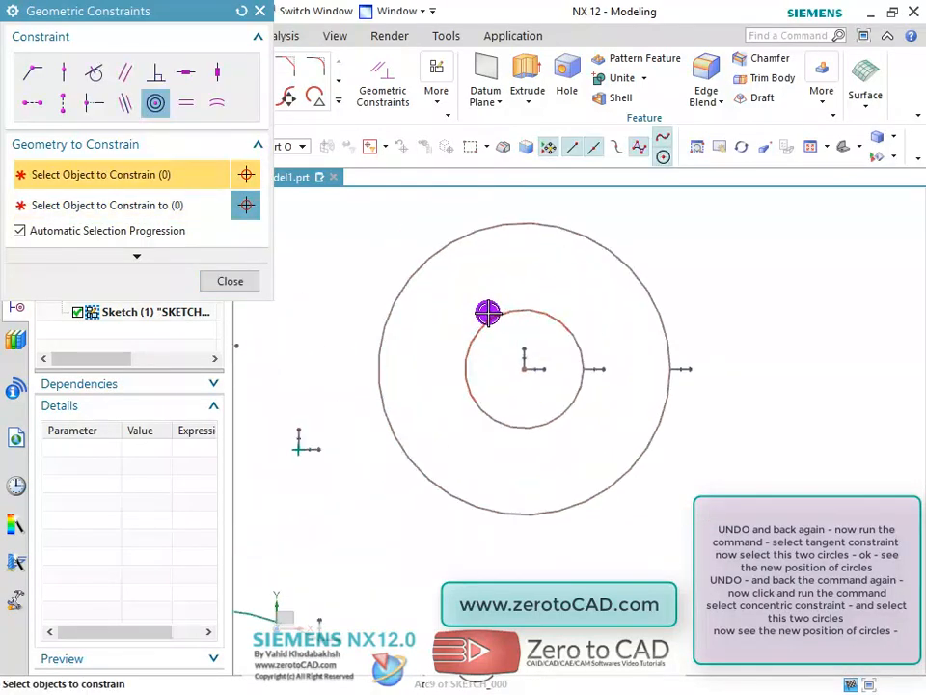
pyautogui.scroll(-2, 487, 333)
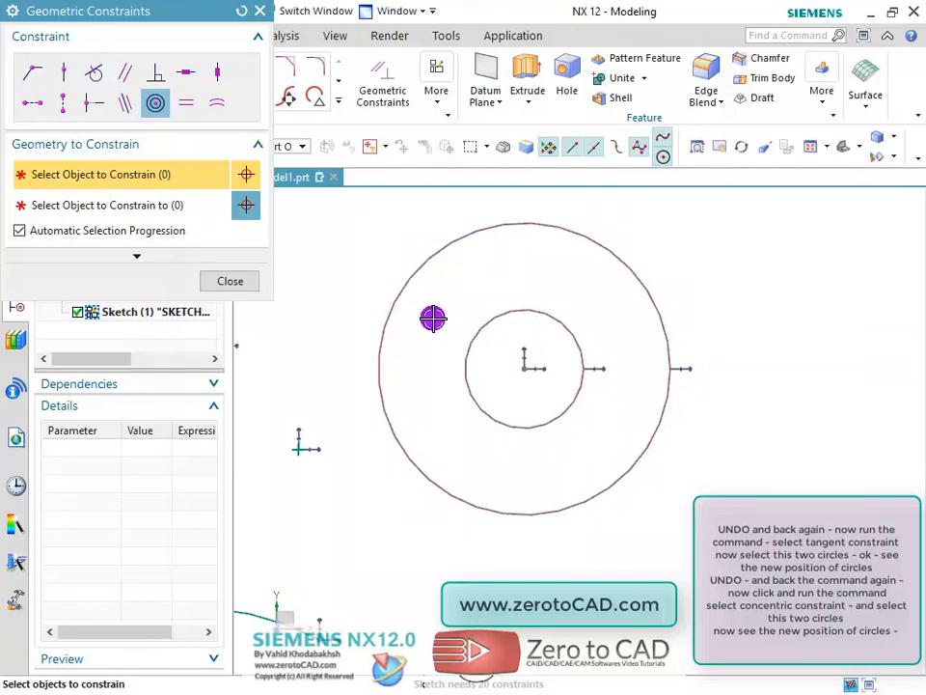